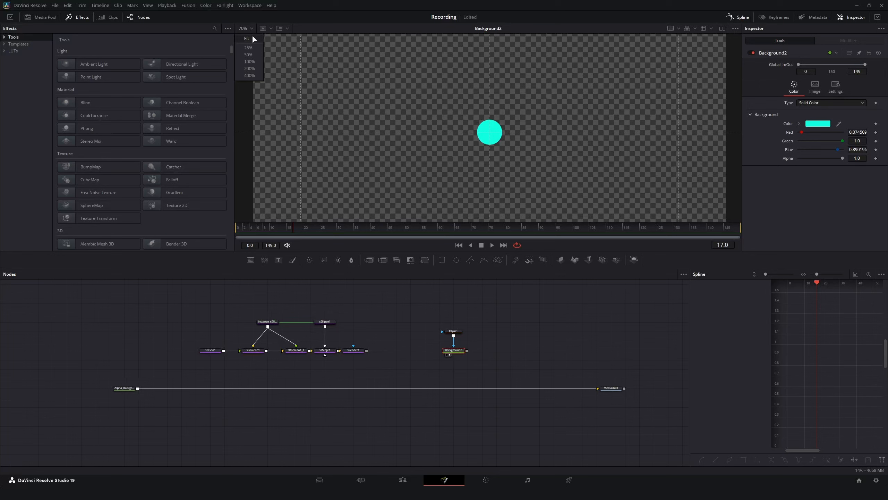
# Preview the sRender1 pointer shape and the Background2 circle one after the other in the viewer
pyautogui.click(254, 38)
pyautogui.click(354, 351)
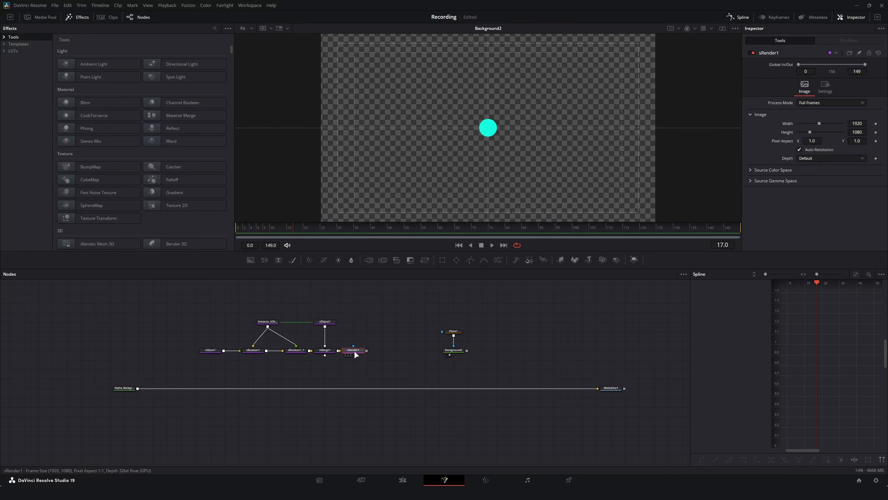
pyautogui.press('1')
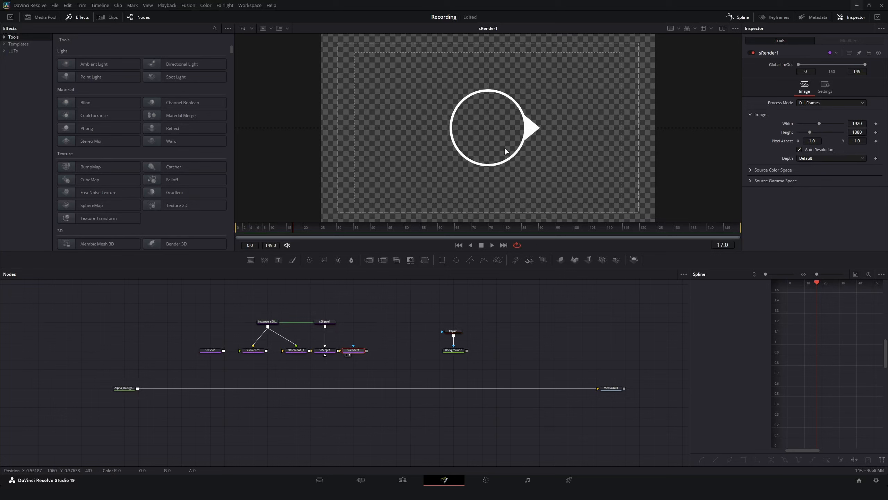
pyautogui.hotkey('ctrl', '1')
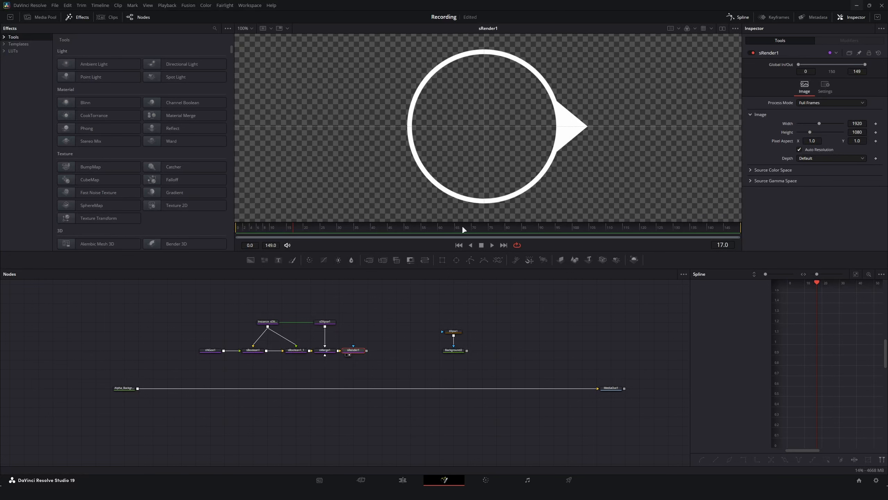
pyautogui.click(457, 350)
pyautogui.press('2')
pyautogui.scroll(-2, 489, 130)
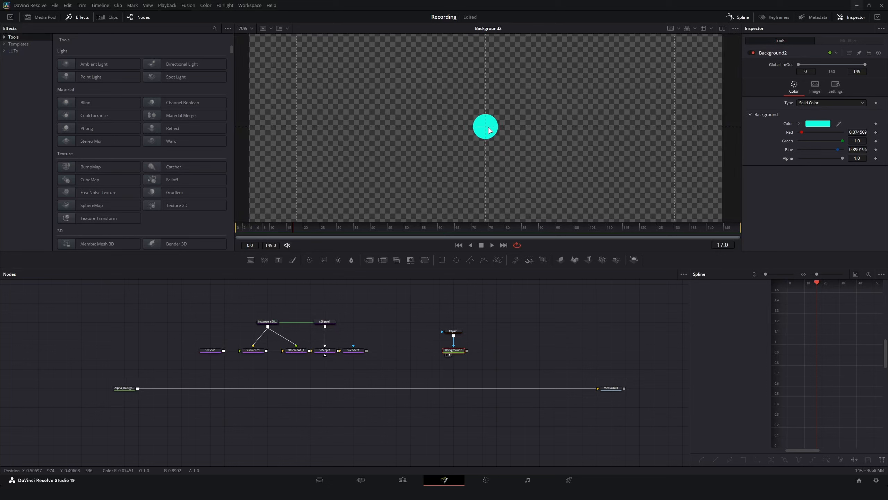
# Merge sRender1 over the alpha background, and merge Background2 over the output of that first merge
pyautogui.click(354, 349)
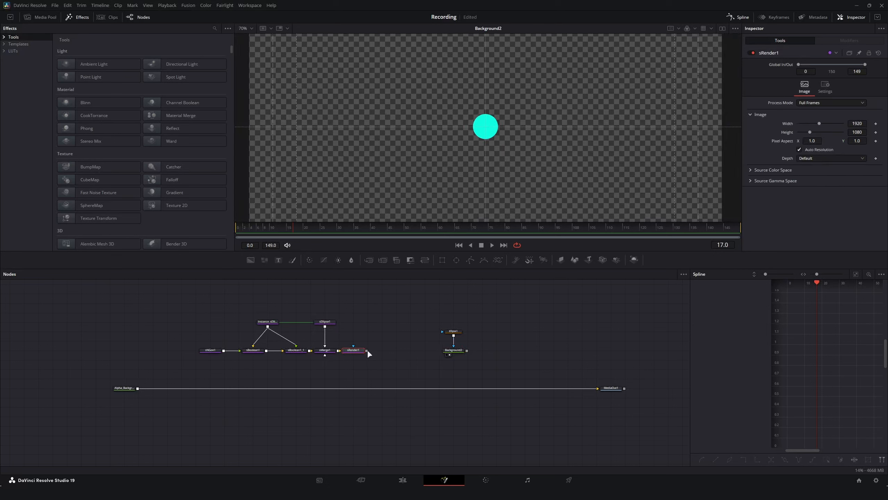
pyautogui.moveTo(366, 350); pyautogui.dragTo(137, 388)
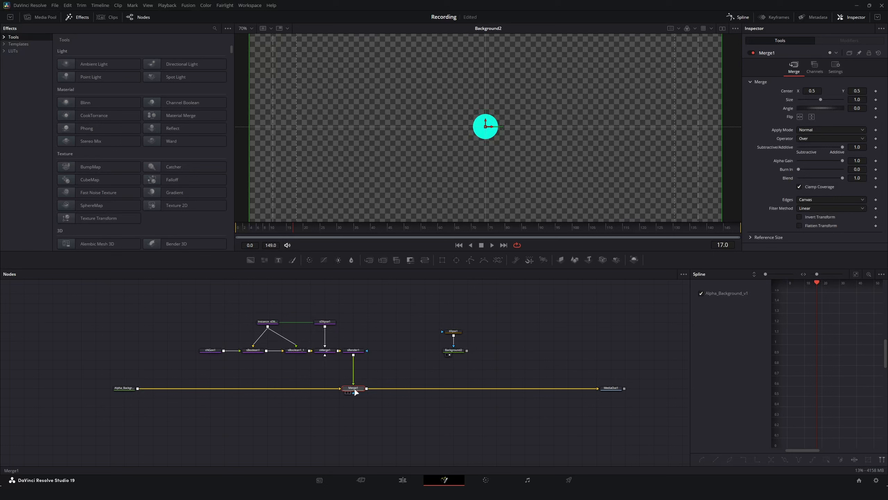
pyautogui.press('1')
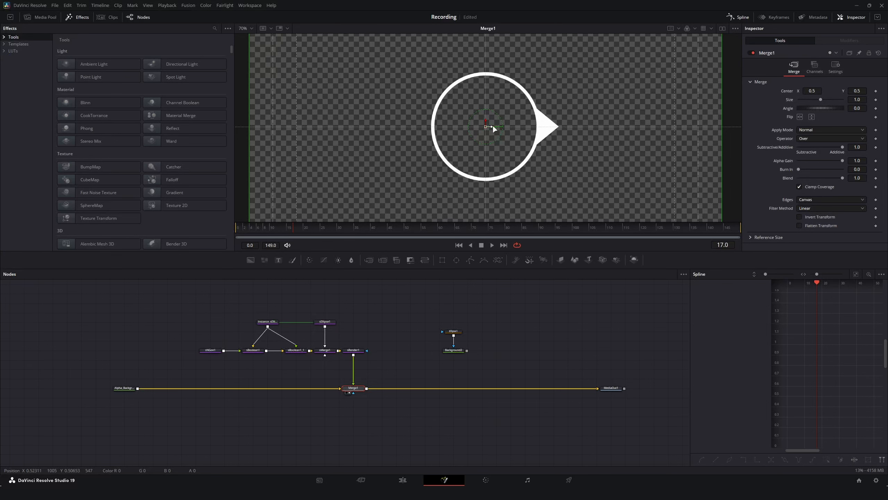
pyautogui.scroll(-2, 477, 124)
pyautogui.scroll(1, 490, 129)
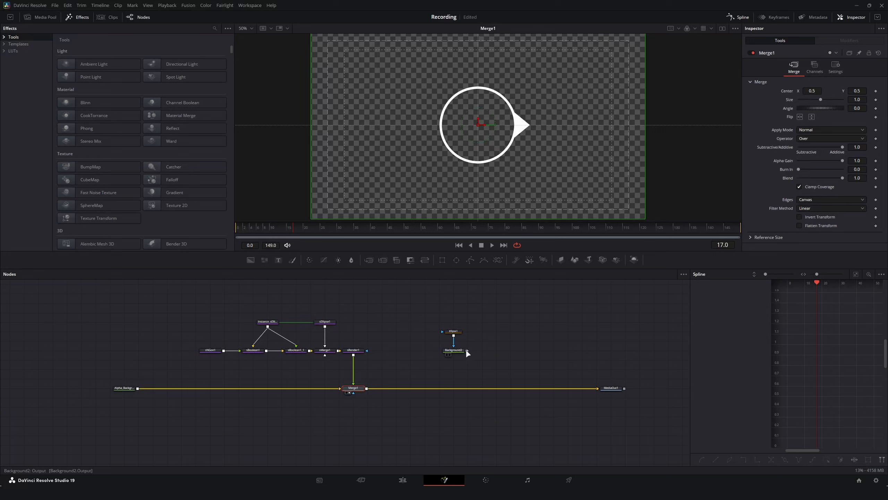
pyautogui.moveTo(467, 350); pyautogui.dragTo(367, 388)
# Modify the Center of Merge1 with an XY Path and show the modifier's controls
pyautogui.click(353, 388)
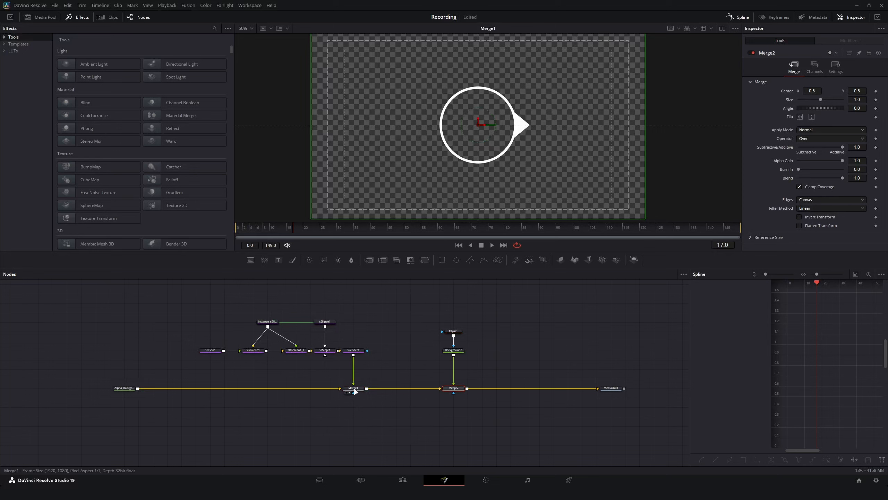
pyautogui.rightClick(787, 90)
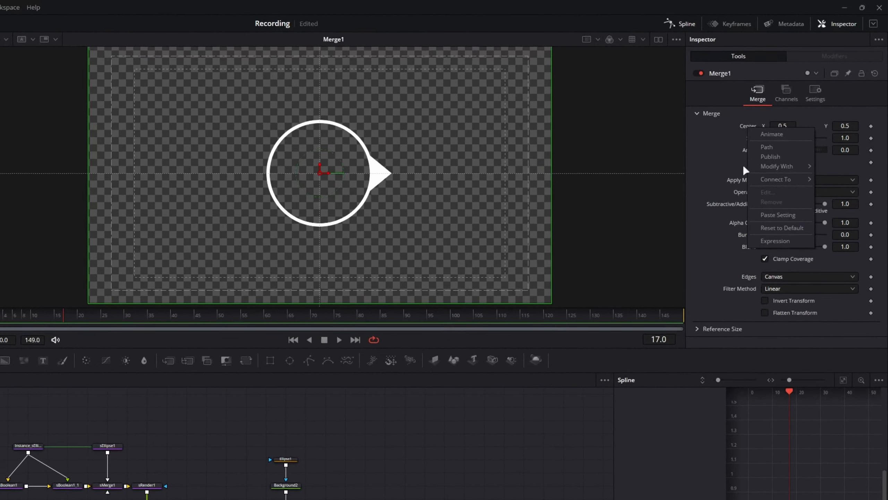
pyautogui.moveTo(807, 120)
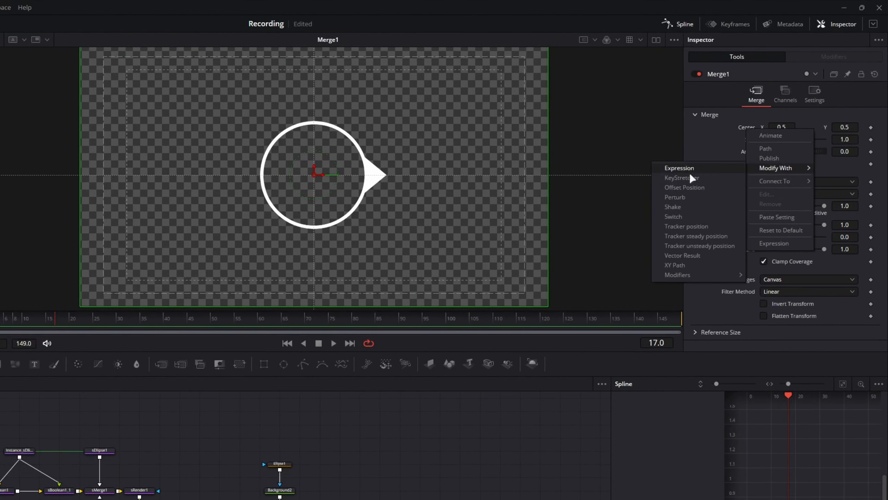
pyautogui.click(690, 263)
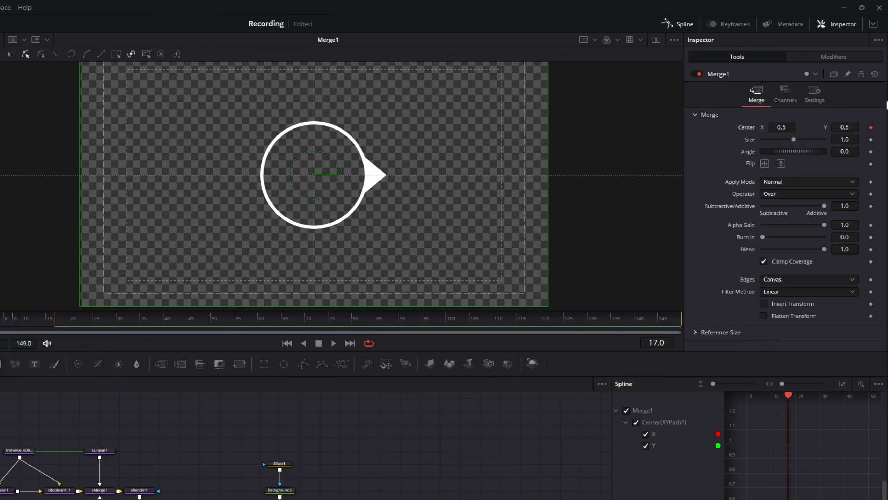
pyautogui.click(816, 58)
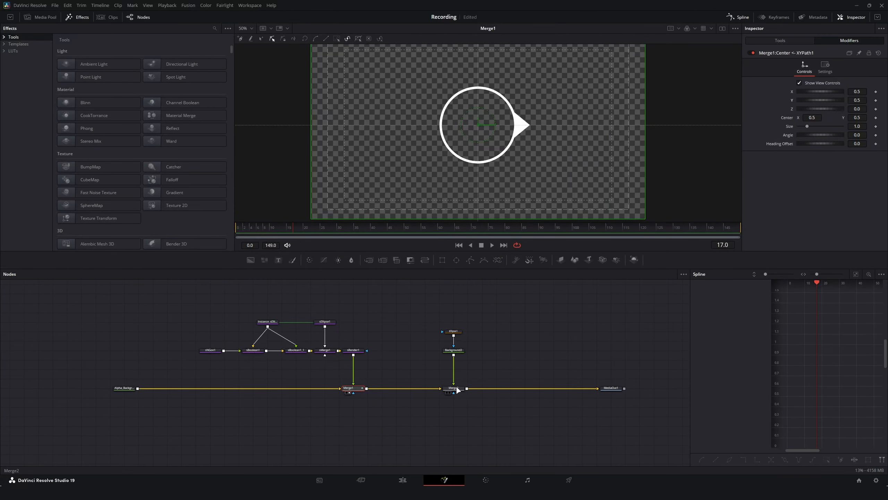
# Modify the Center of Merge2 with an XY Path and show the modifier's controls
pyautogui.click(457, 390)
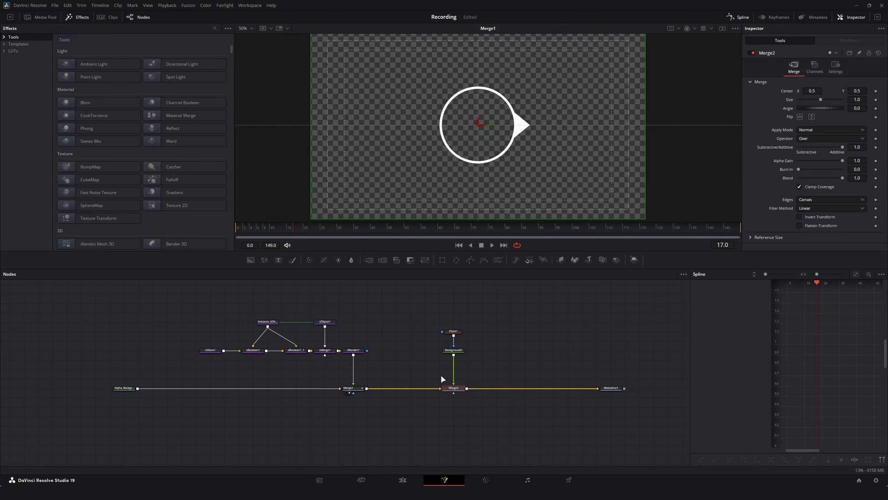
pyautogui.scroll(4, 442, 377)
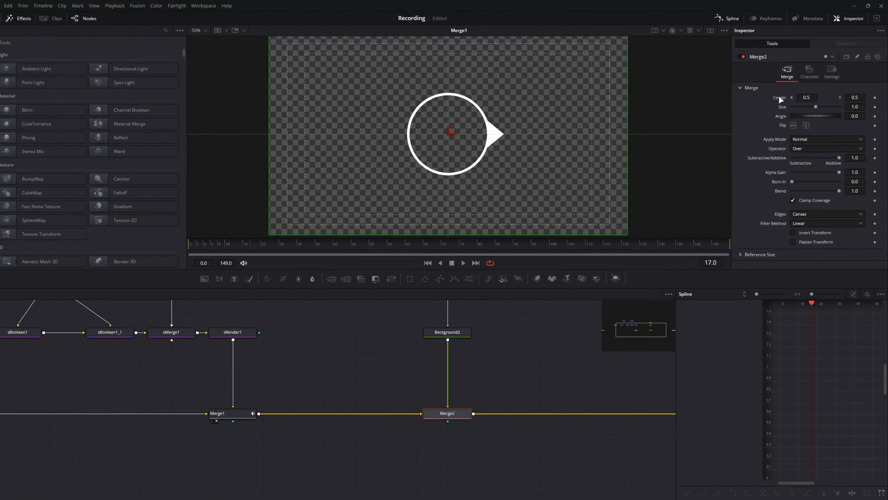
pyautogui.rightClick(789, 92)
pyautogui.moveTo(810, 118)
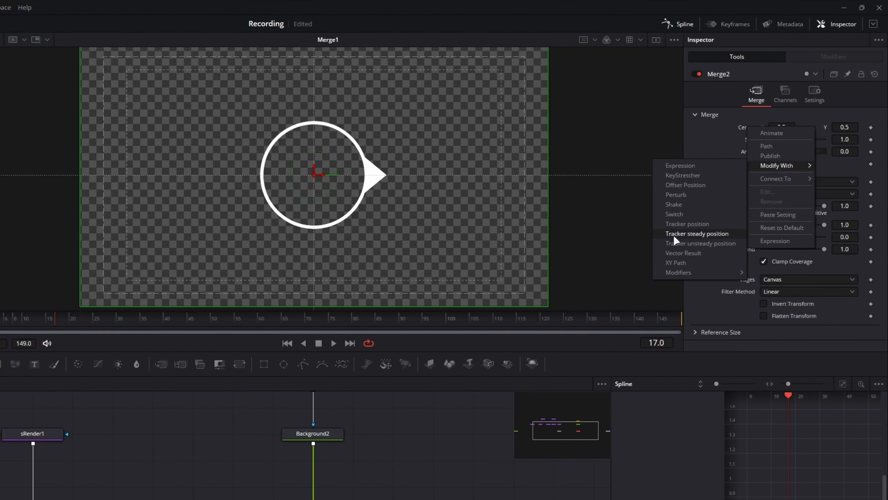
pyautogui.click(677, 262)
pyautogui.click(797, 56)
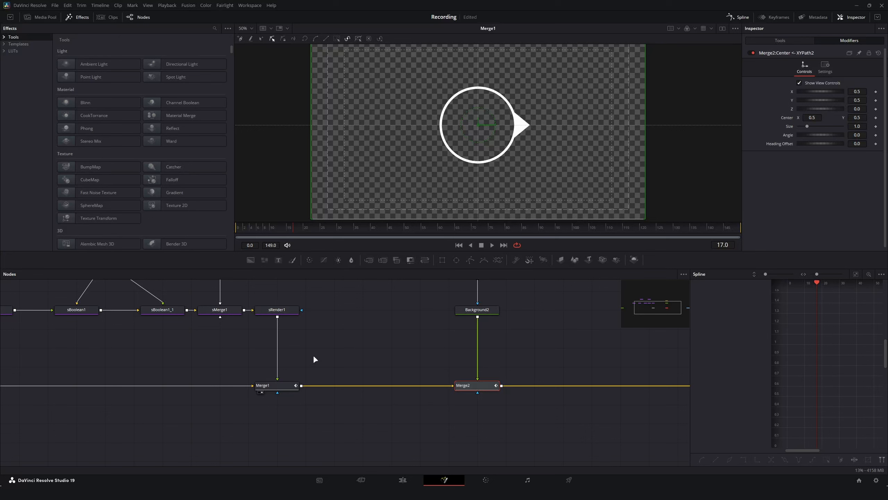
# Show the final MediaOut1 output in the viewer
pyautogui.click(273, 385)
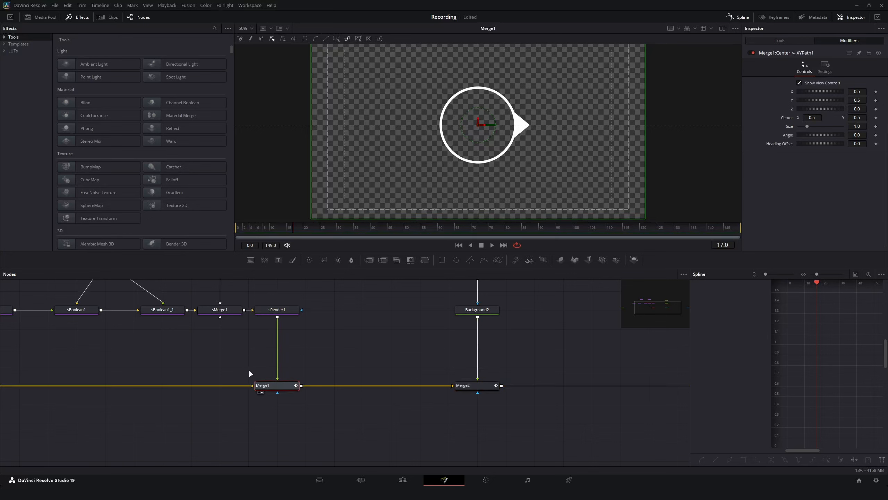
pyautogui.scroll(-2, 387, 363)
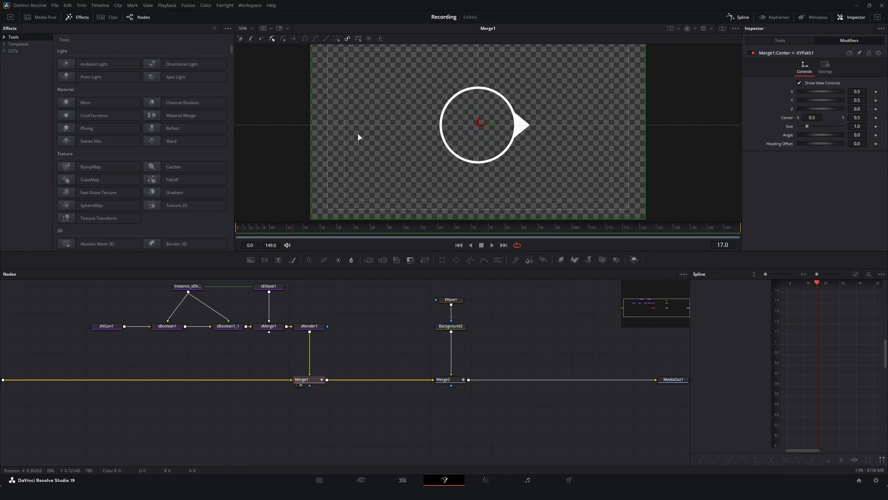
pyautogui.click(681, 382)
pyautogui.press('2')
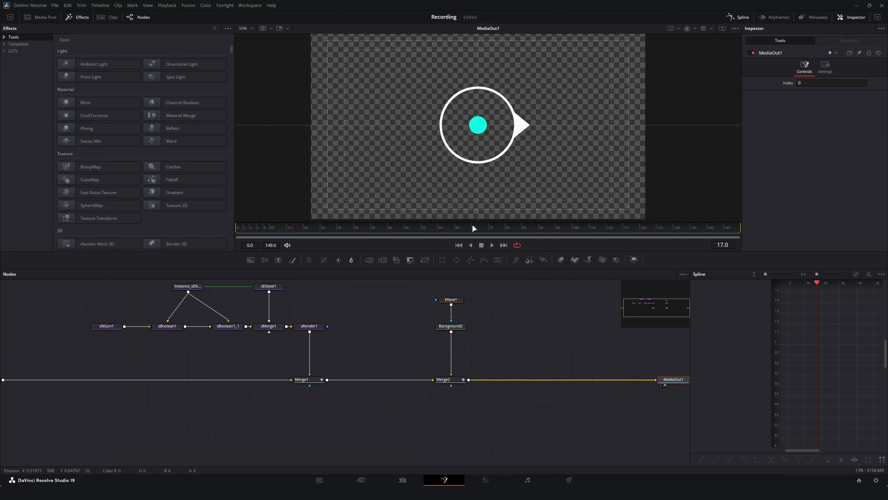
# Scale Merge1 to a Size of 0.563 and set X and Y of its XY Path to 0.2
pyautogui.click(315, 382)
pyautogui.moveTo(861, 99); pyautogui.dragTo(779, 93)
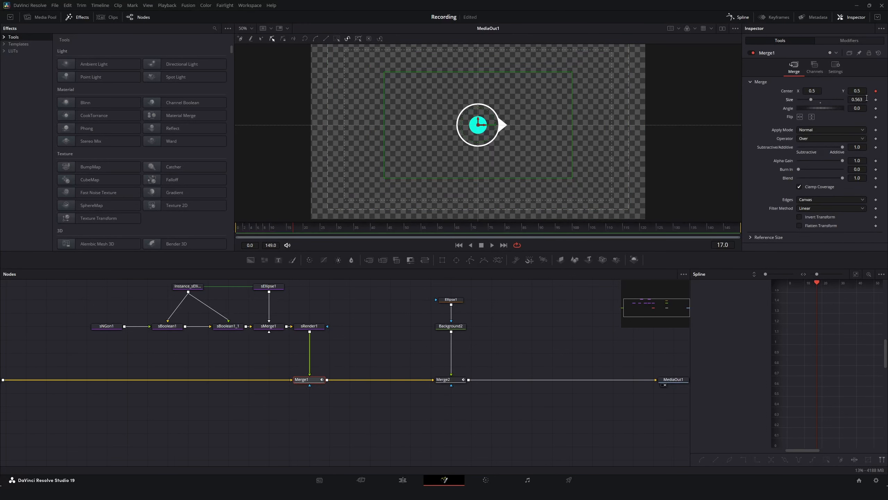
pyautogui.click(832, 40)
pyautogui.moveTo(857, 91)
pyautogui.mouseDown()
pyautogui.moveTo(805, 91)
pyautogui.moveTo(857, 92)
pyautogui.mouseUp()
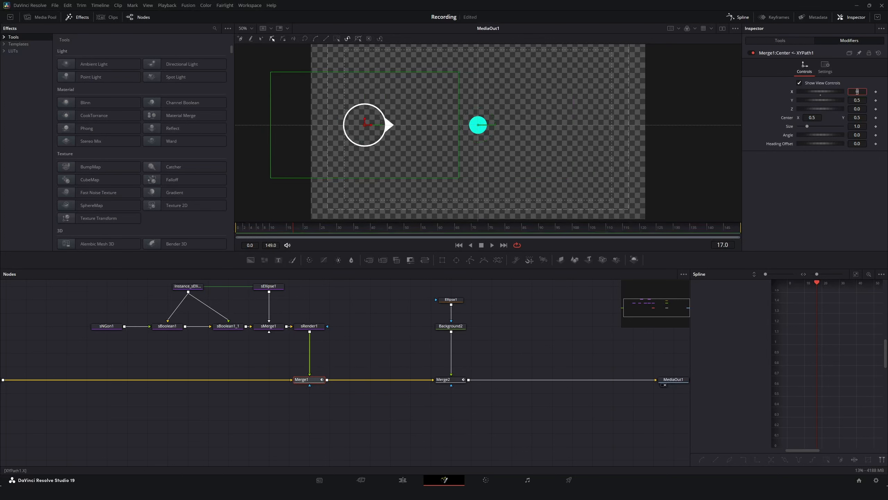
pyautogui.write('0.2')
pyautogui.press('Tab')
pyautogui.write('0.2')
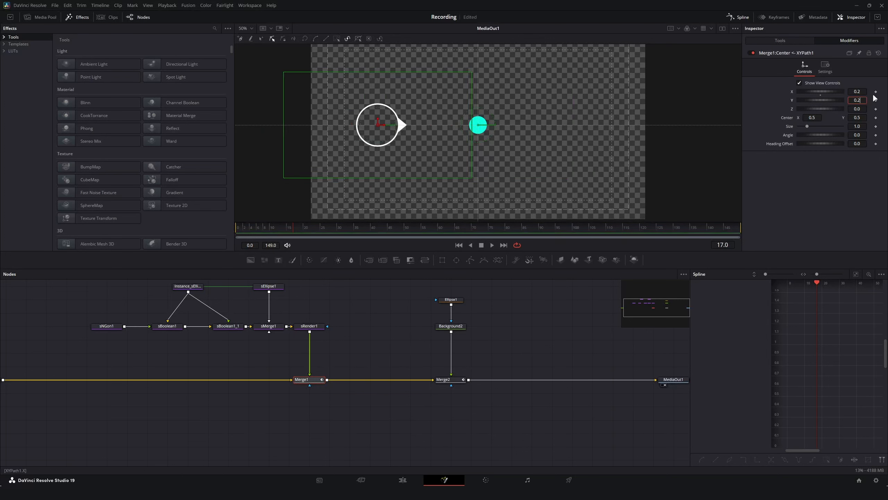
pyautogui.press('Tab')
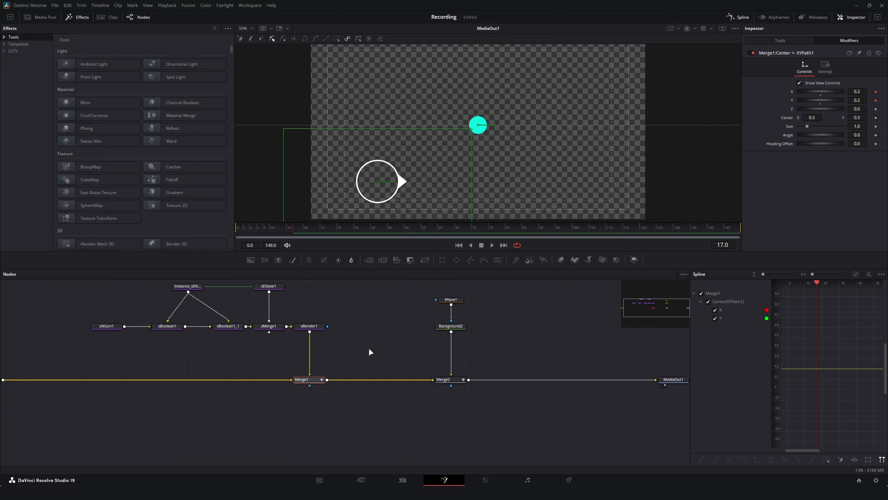
# Try rotating Merge1 with its Angle, undo that, and add an empty expression field to Angle
pyautogui.scroll(2, 385, 181)
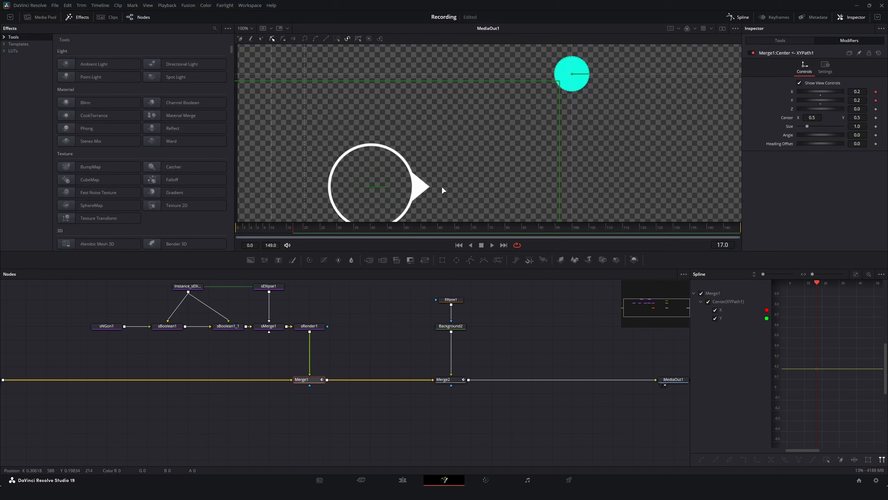
pyautogui.scroll(-1, 442, 187)
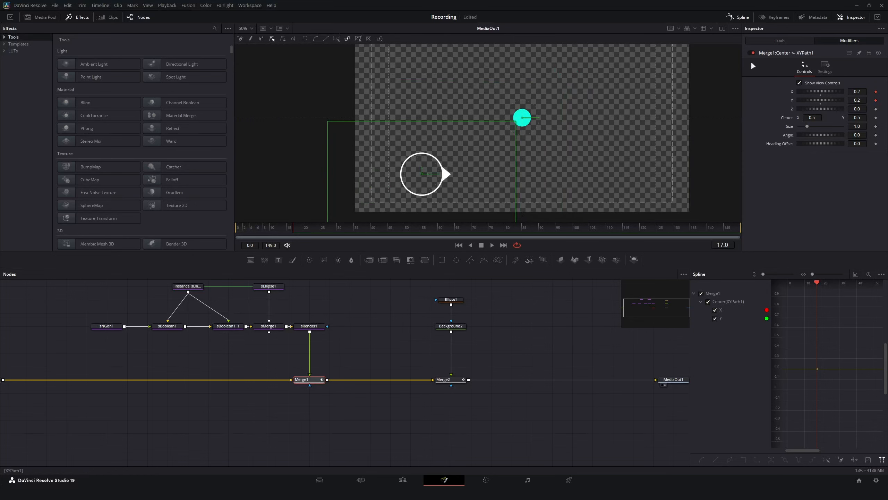
pyautogui.click(769, 41)
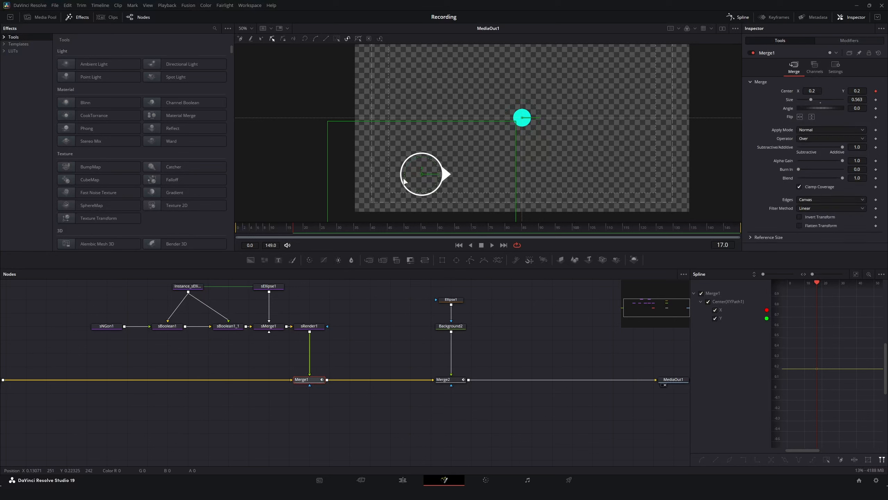
pyautogui.moveTo(820, 108); pyautogui.dragTo(830, 108)
pyautogui.hotkey('ctrl', 'z')
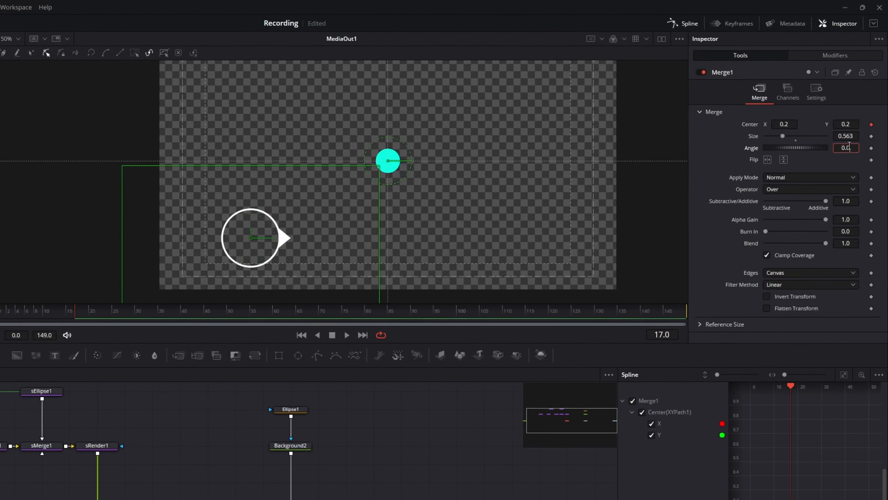
pyautogui.doubleClick(857, 108)
pyautogui.write('=')
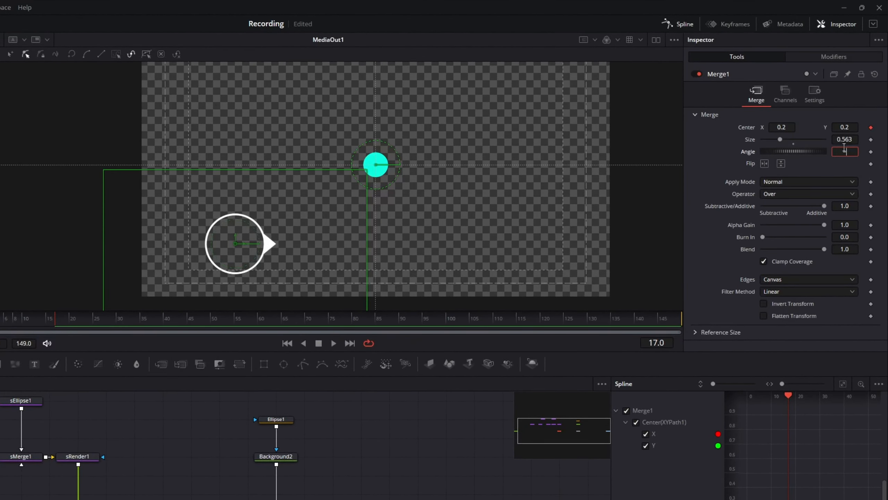
pyautogui.press('Return')
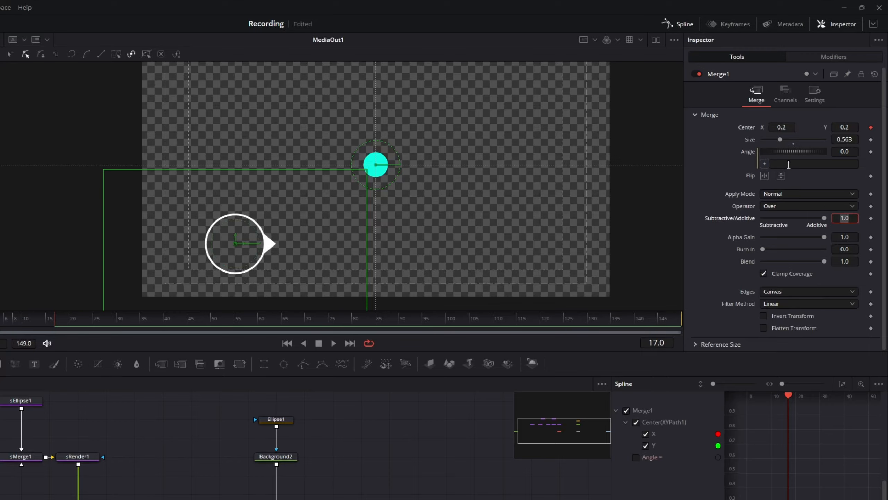
pyautogui.click(790, 165)
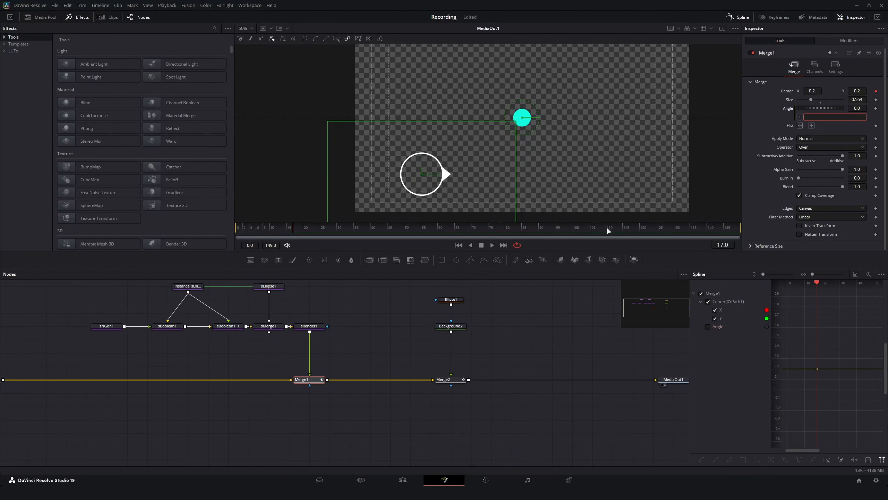
# Switch to Notepad++ and highlight the first XYPath1.X in the conditional angle expression on line 3
pyautogui.hotkey('alt', 'Tab')
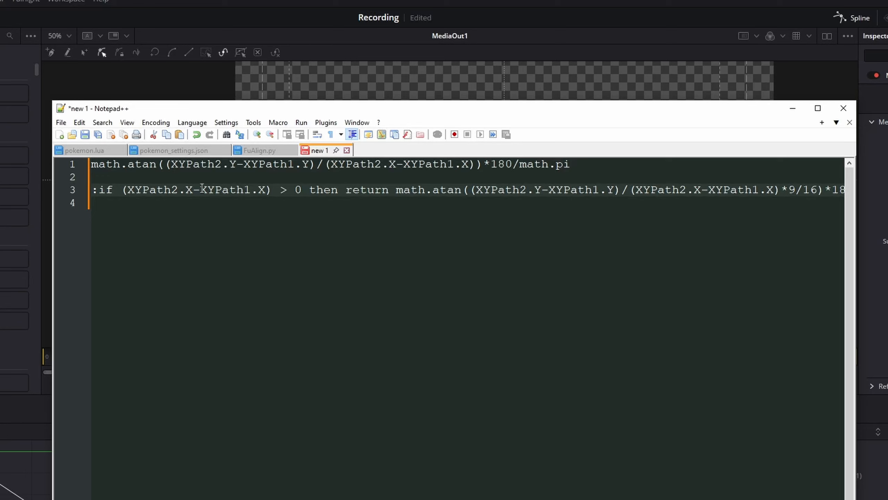
pyautogui.moveTo(199, 190); pyautogui.dragTo(266, 191)
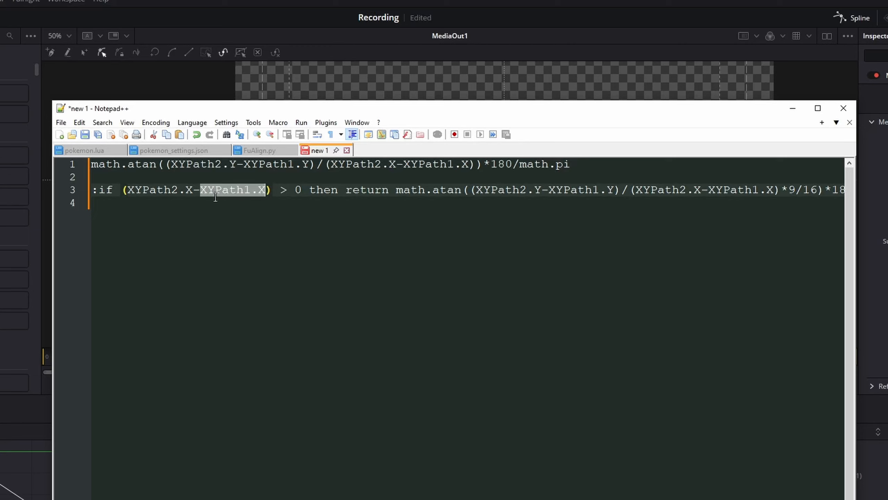
pyautogui.click(200, 190)
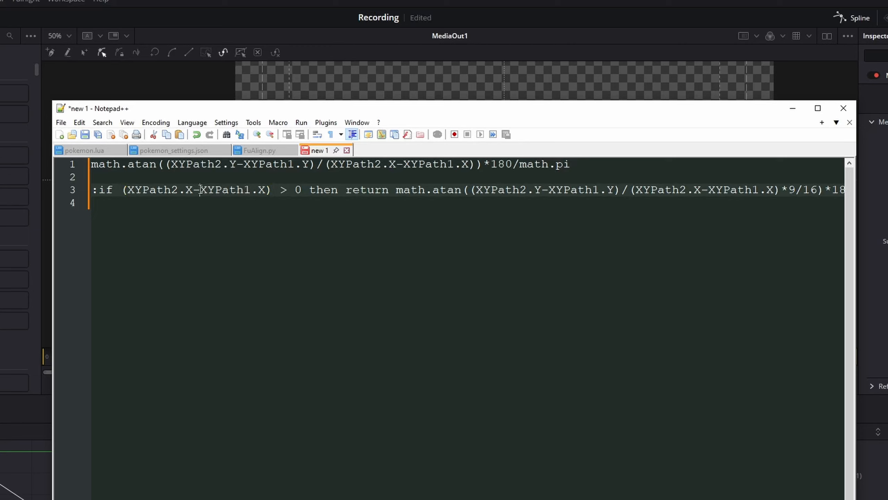
pyautogui.moveTo(200, 189); pyautogui.dragTo(264, 190)
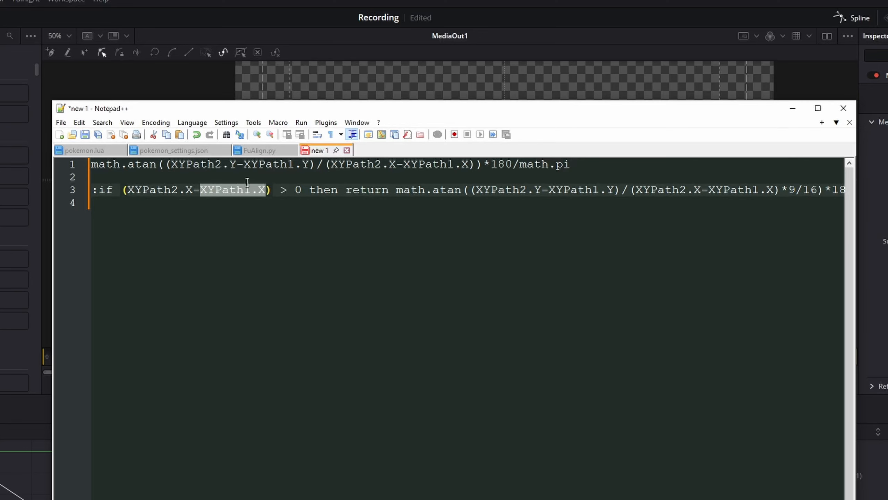
# Match the XYPath1 and XYPath2 references in the line 3 condition against the modifier name on Merge1's Center
pyautogui.moveTo(200, 190); pyautogui.dragTo(265, 194)
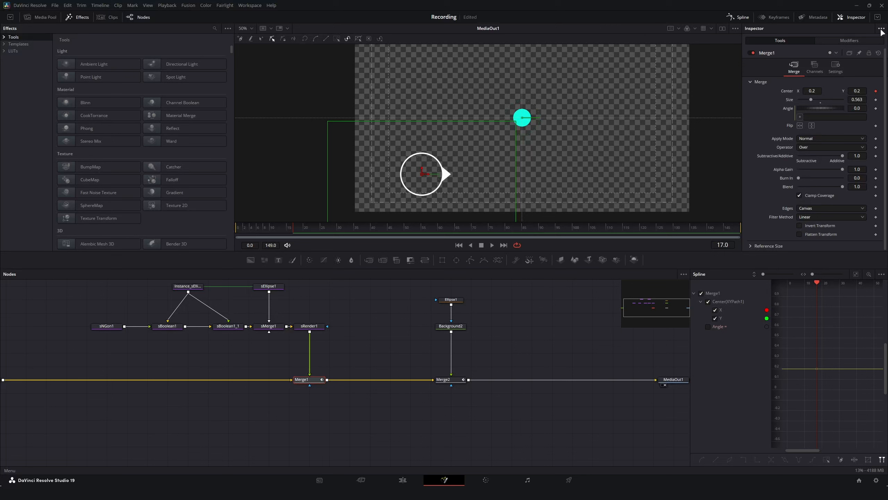
pyautogui.click(853, 39)
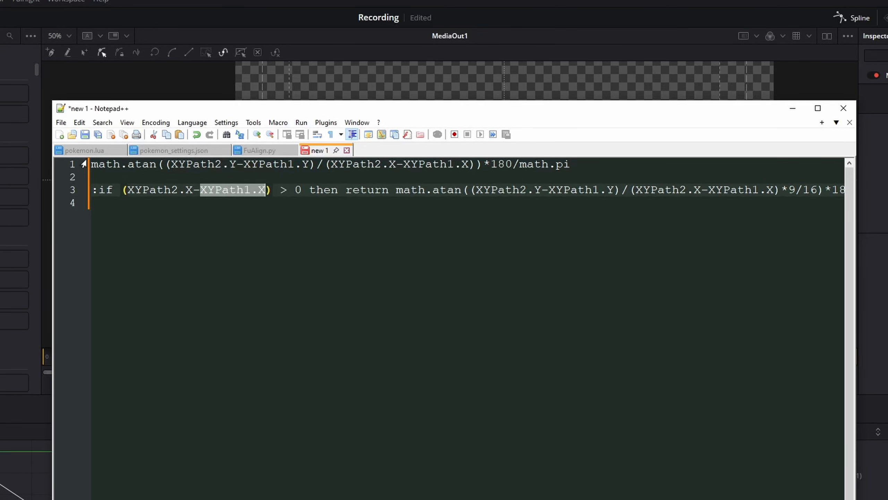
pyautogui.click(128, 189)
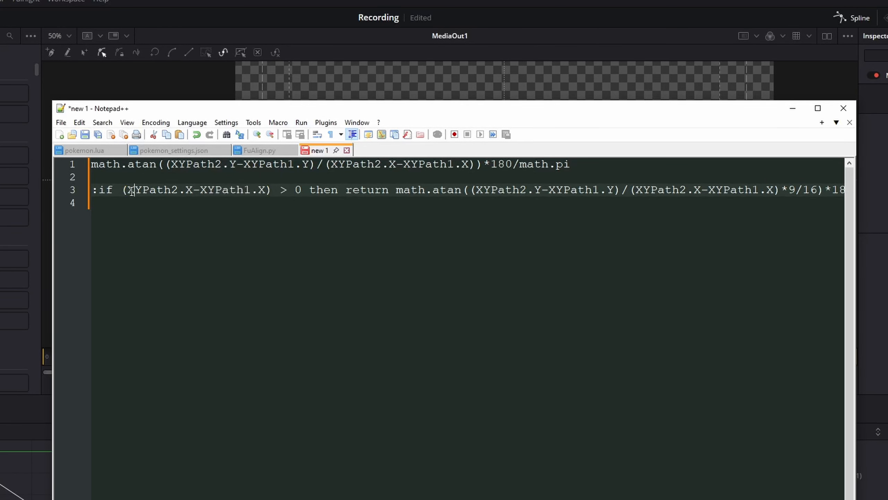
pyautogui.keyDown('shift'); pyautogui.click(177, 200); pyautogui.keyUp('shift')
pyautogui.doubleClick(174, 191)
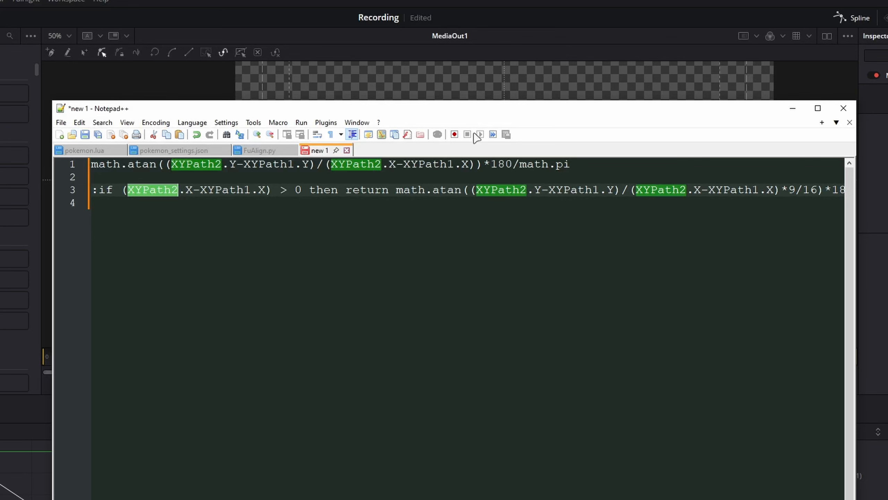
pyautogui.click(337, 214)
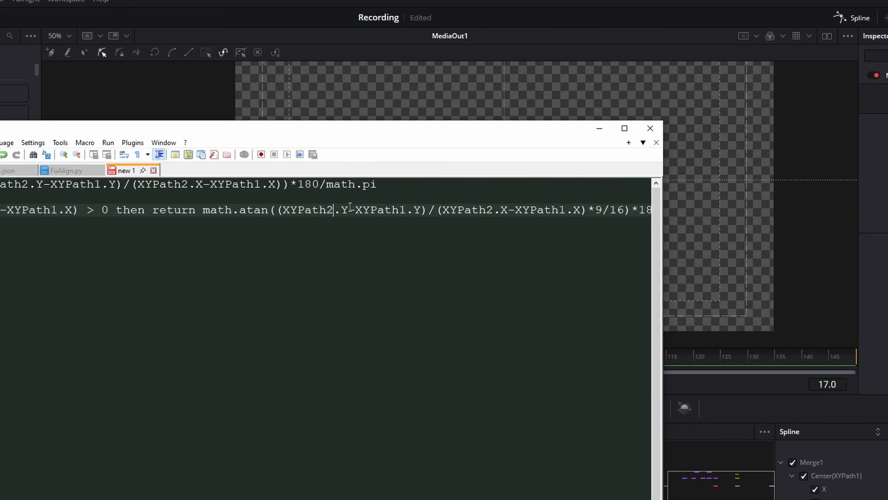
# Examine the 9/16 aspect ratio factor in the then branch of the line 3 expression
pyautogui.hscroll(3, 351, 207)
pyautogui.moveTo(283, 209); pyautogui.dragTo(311, 210)
pyautogui.click(306, 210)
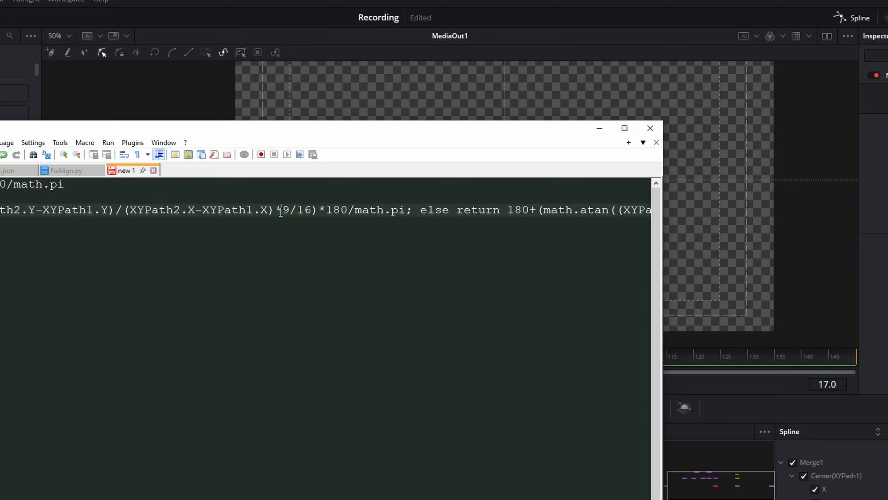
pyautogui.moveTo(281, 211); pyautogui.dragTo(311, 214)
pyautogui.click(311, 211)
pyautogui.moveTo(282, 212); pyautogui.dragTo(313, 210)
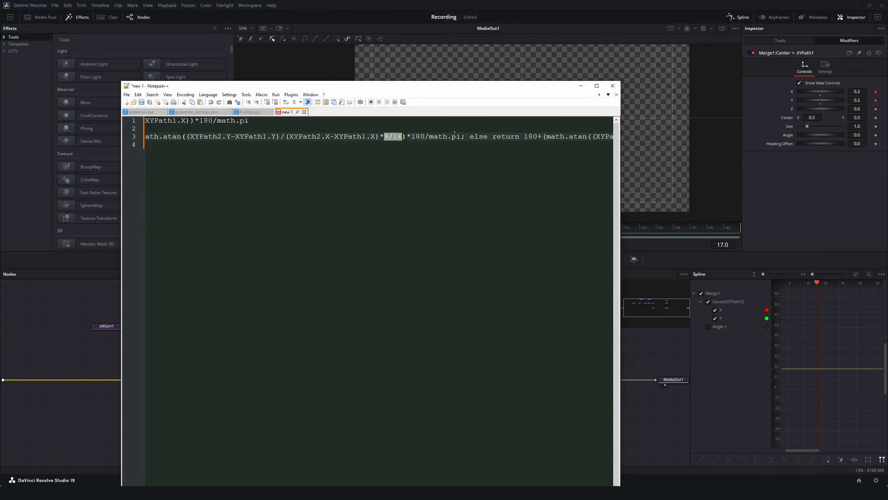
# Review the rest of line 3, checking the XYPath2, XYPath1 and 9/16 terms in the else branch up to end
pyautogui.moveTo(413, 210); pyautogui.dragTo(565, 217)
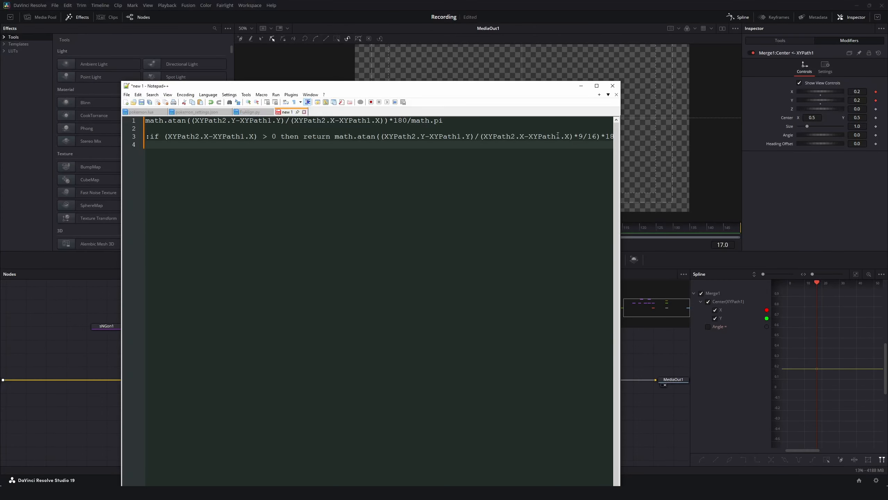
pyautogui.click(471, 136)
pyautogui.hscroll(10, 474, 135)
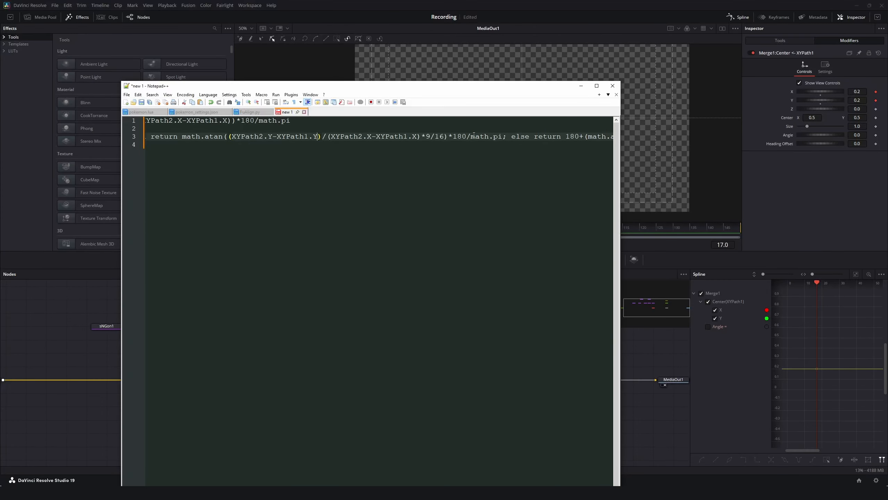
pyautogui.hscroll(3, 473, 135)
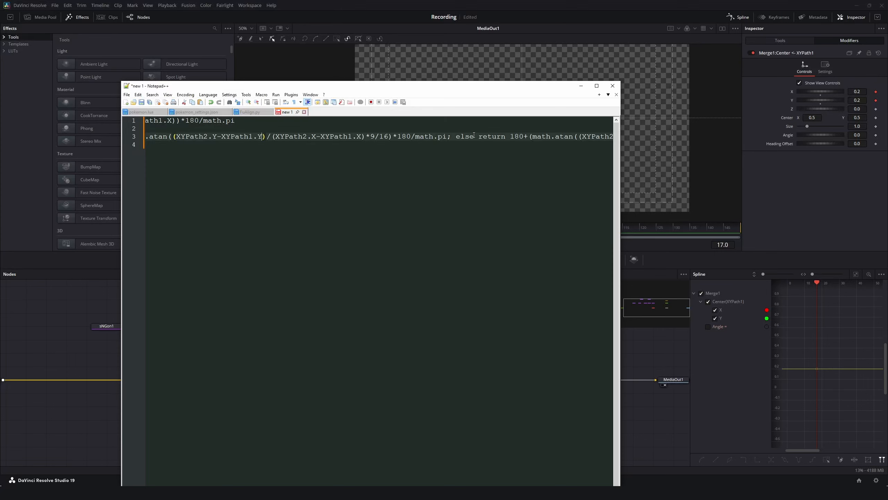
pyautogui.hscroll(-8, 473, 135)
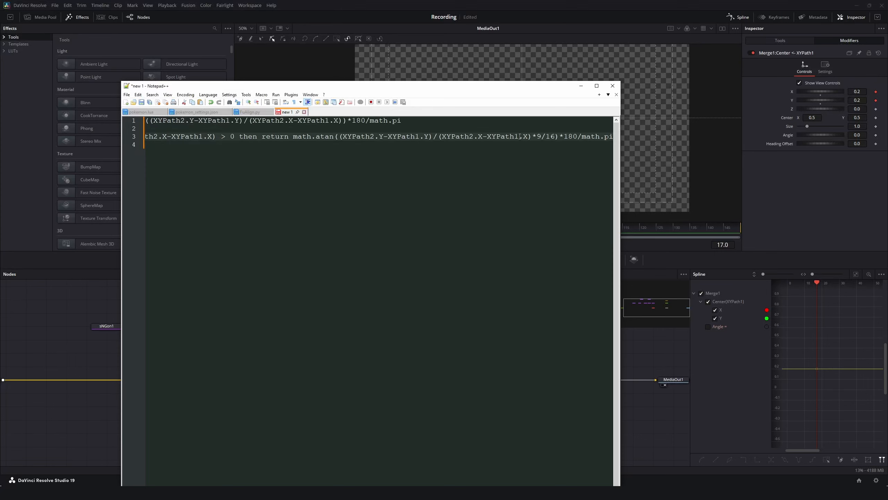
pyautogui.hscroll(13, 473, 135)
pyautogui.hscroll(12, 473, 136)
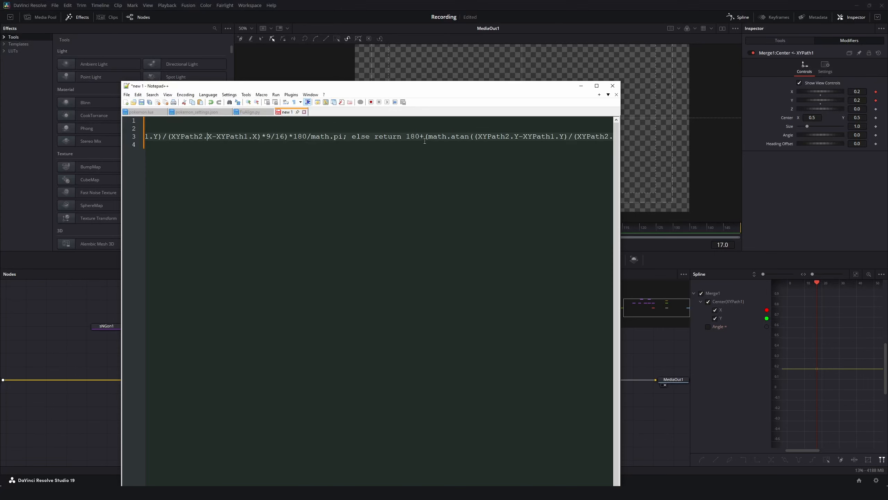
pyautogui.hscroll(-3, 318, 143)
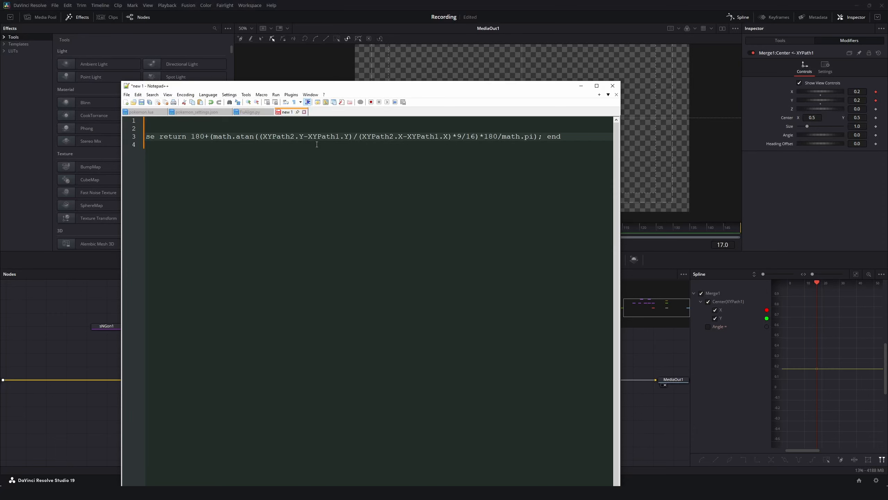
pyautogui.doubleClick(258, 137)
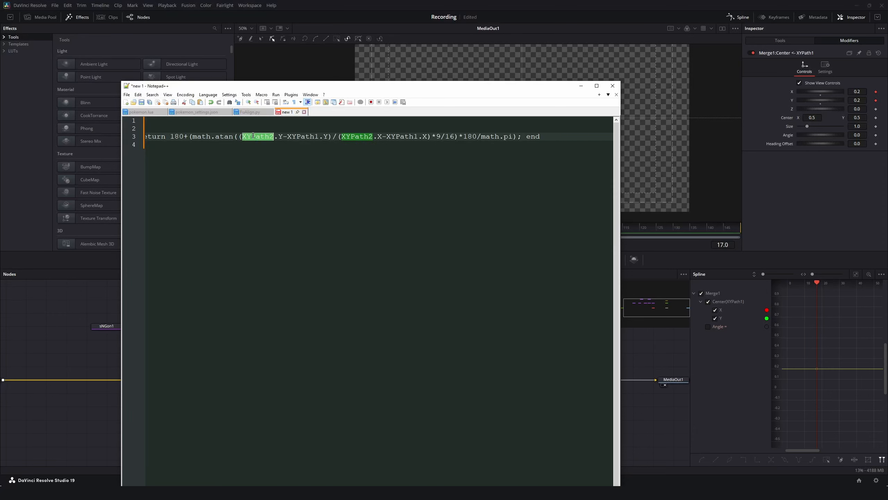
pyautogui.doubleClick(299, 137)
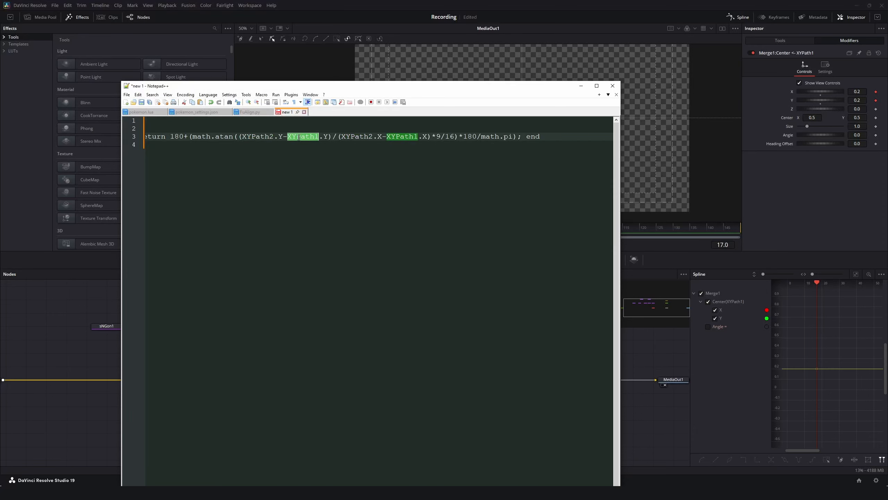
pyautogui.click(404, 137)
pyautogui.moveTo(435, 136); pyautogui.dragTo(457, 136)
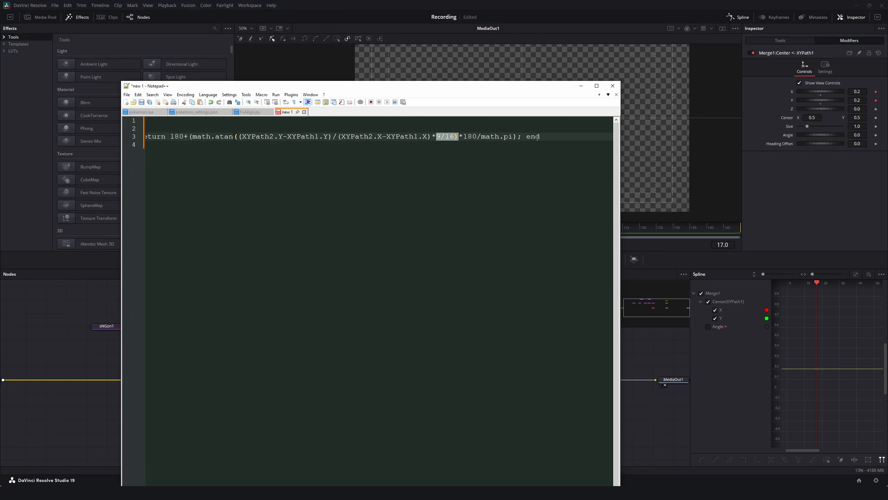
# Copy the whole conditional expression from line 3, return to DaVinci Resolve and apply it as the expression for Merge1's Angle
pyautogui.moveTo(551, 138); pyautogui.dragTo(144, 138)
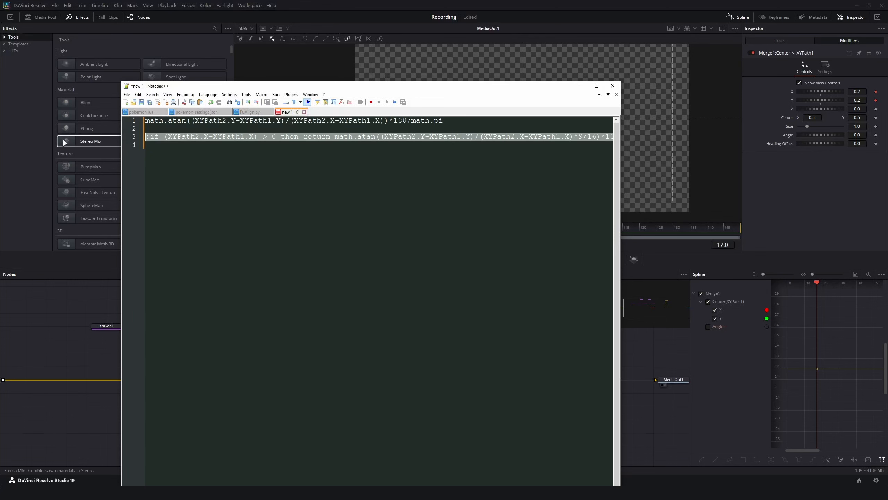
pyautogui.click(581, 86)
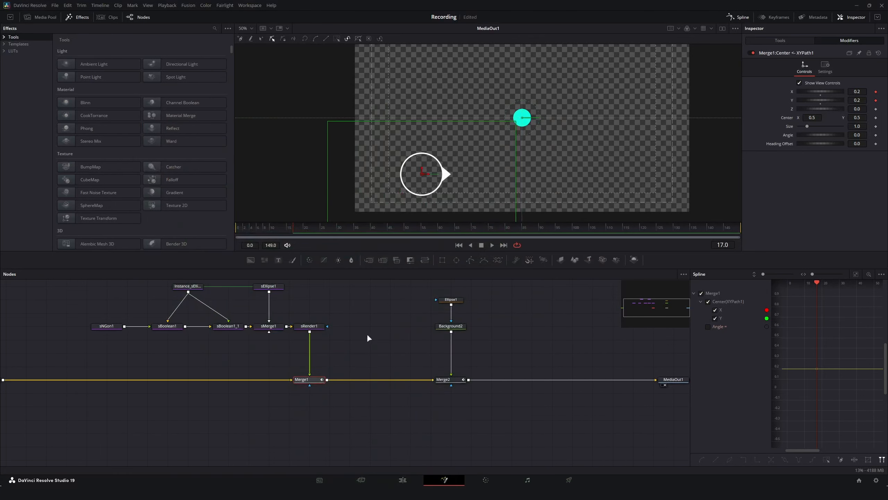
pyautogui.click(759, 37)
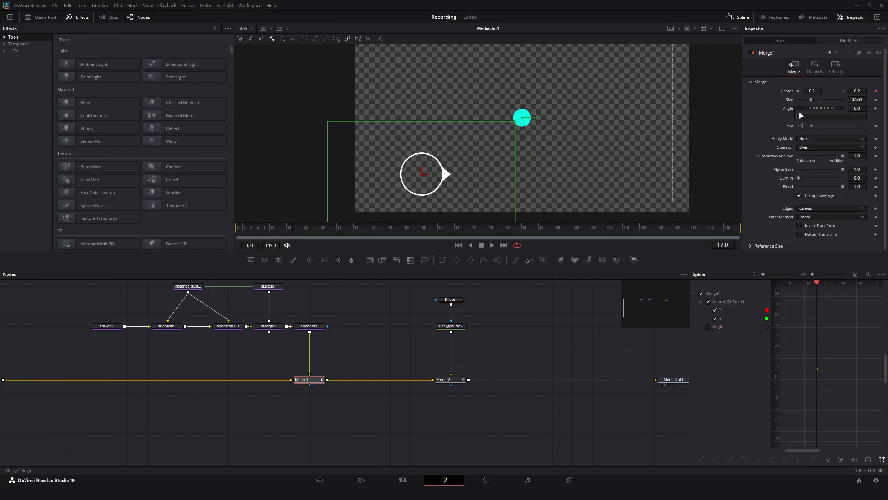
pyautogui.click(829, 117)
pyautogui.hotkey('ctrl', 'v')
pyautogui.press('Return')
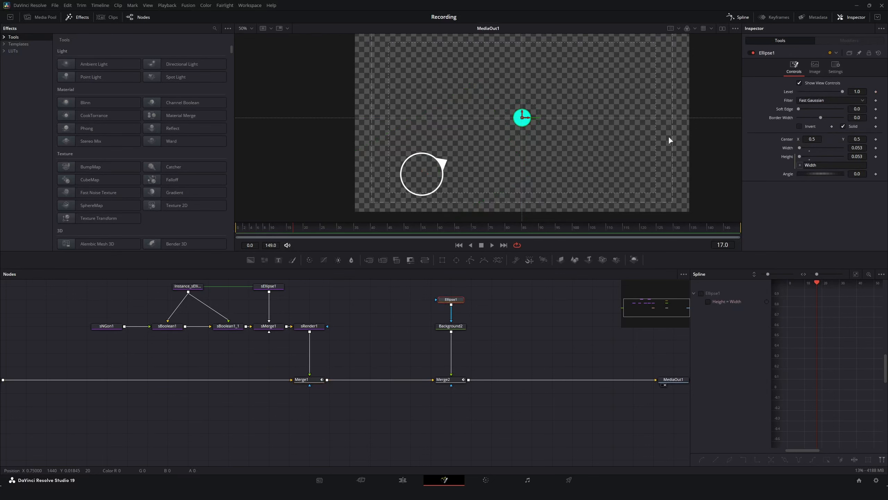
# Test the pointer's rotation by moving the cyan circle horizontally with X of Merge2's XY Path, to about 0.192
pyautogui.click(455, 379)
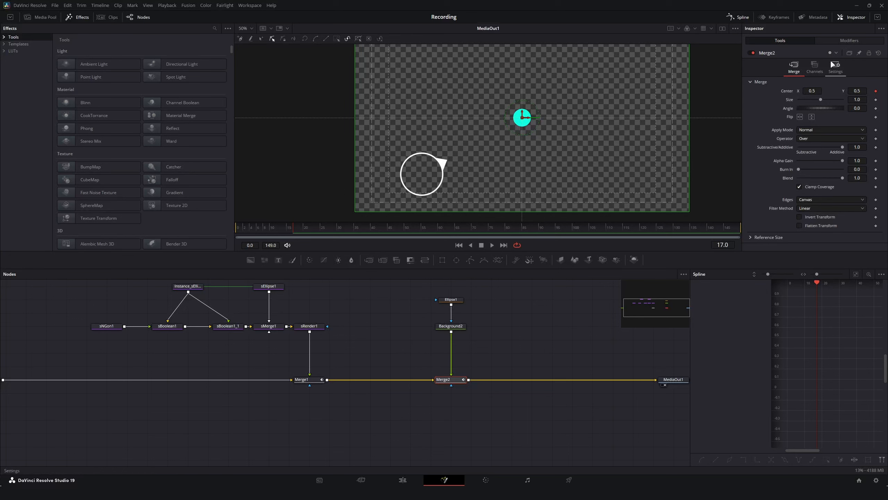
pyautogui.click(839, 42)
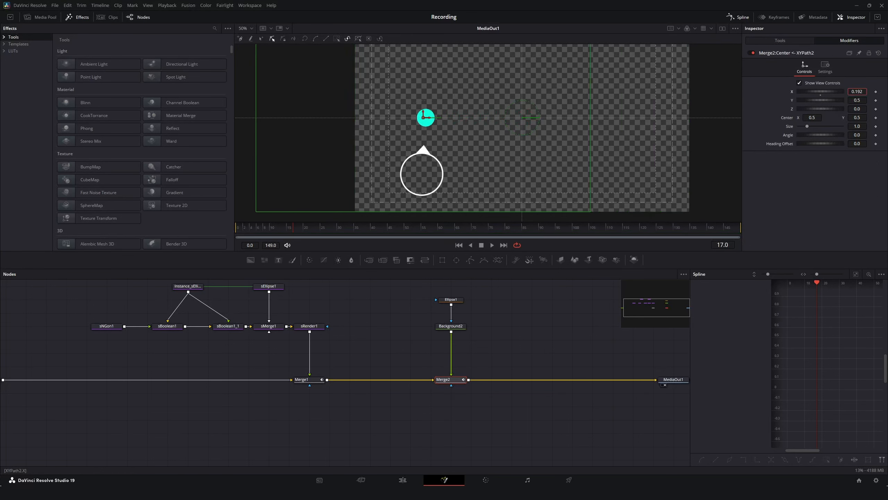
pyautogui.moveTo(859, 92)
pyautogui.mouseDown()
pyautogui.moveTo(869, 92)
pyautogui.moveTo(836, 100)
pyautogui.moveTo(871, 100)
pyautogui.moveTo(846, 91)
pyautogui.moveTo(861, 89)
pyautogui.mouseUp()
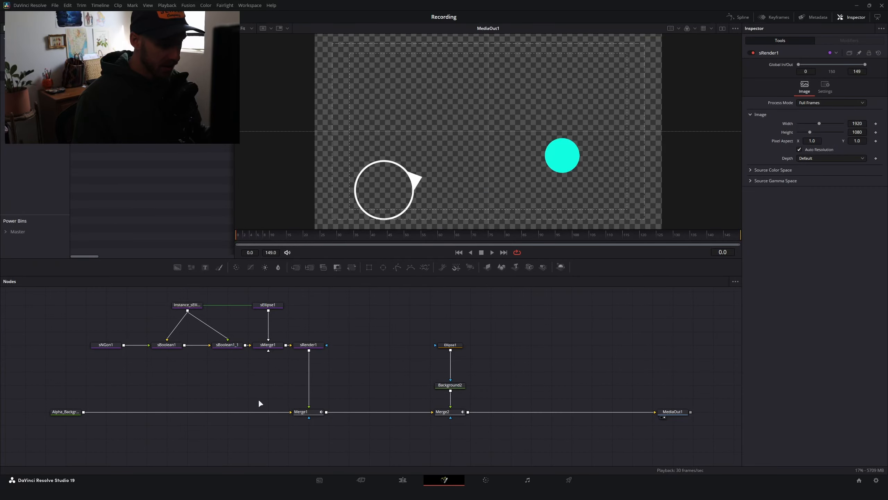
# Delete the Merge1 and Merge2 nodes and show sRender1 in the viewer
pyautogui.moveTo(259, 400); pyautogui.dragTo(492, 432)
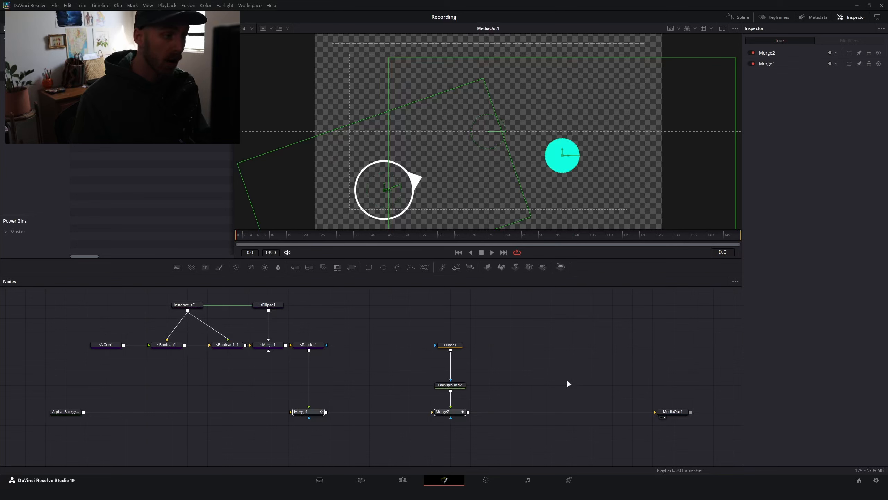
pyautogui.press('Delete')
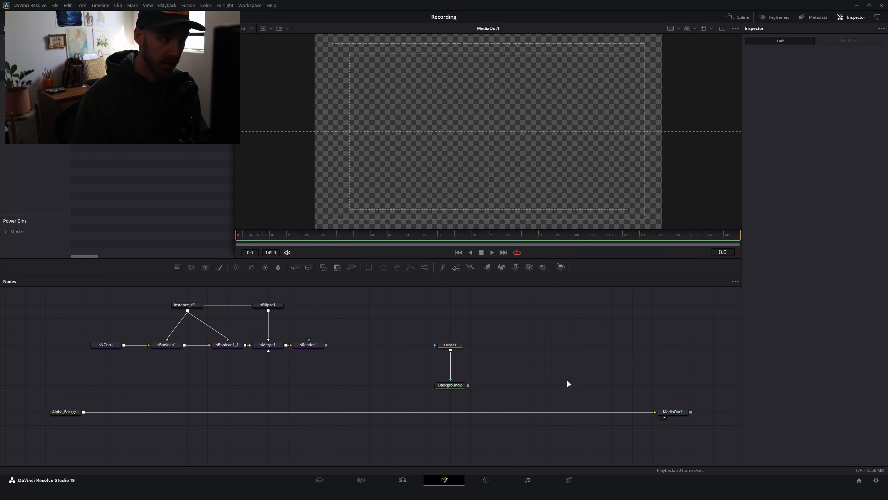
pyautogui.press('1')
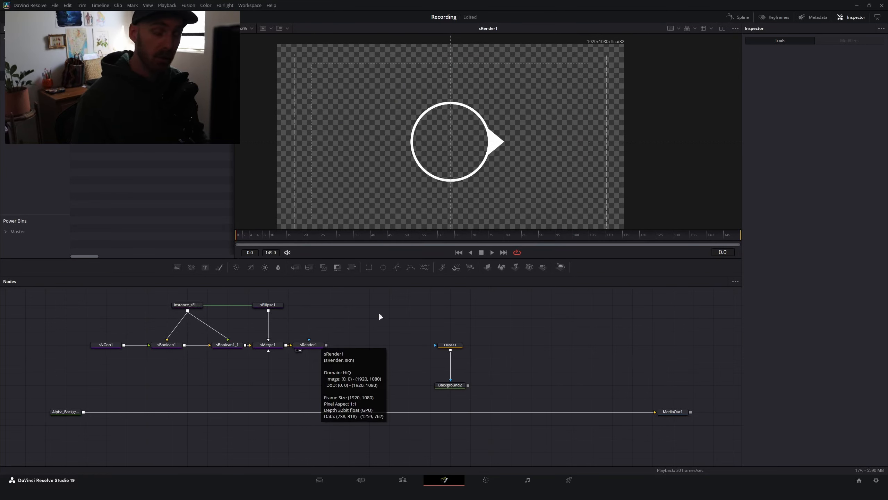
pyautogui.scroll(3, 465, 140)
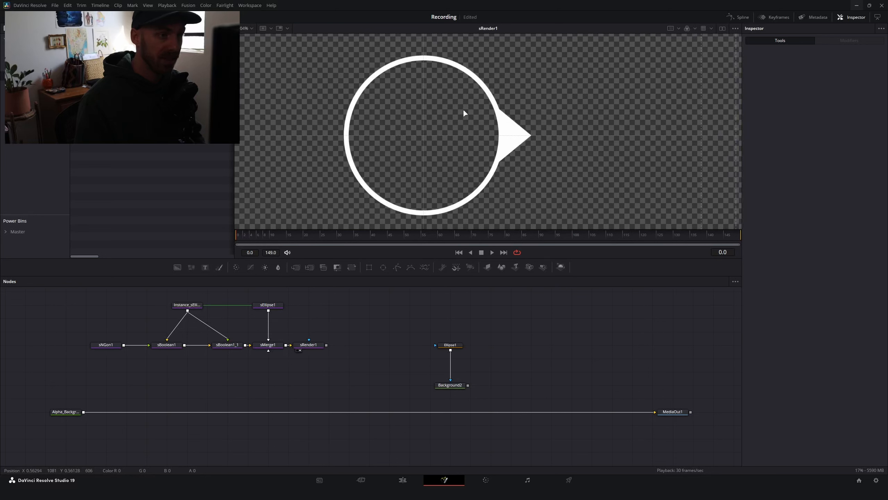
# Move the Alpha_Background node farther from the other nodes, merge sRender1 over it, and show the new Merge1 in the viewer
pyautogui.moveTo(66, 413); pyautogui.dragTo(27, 414)
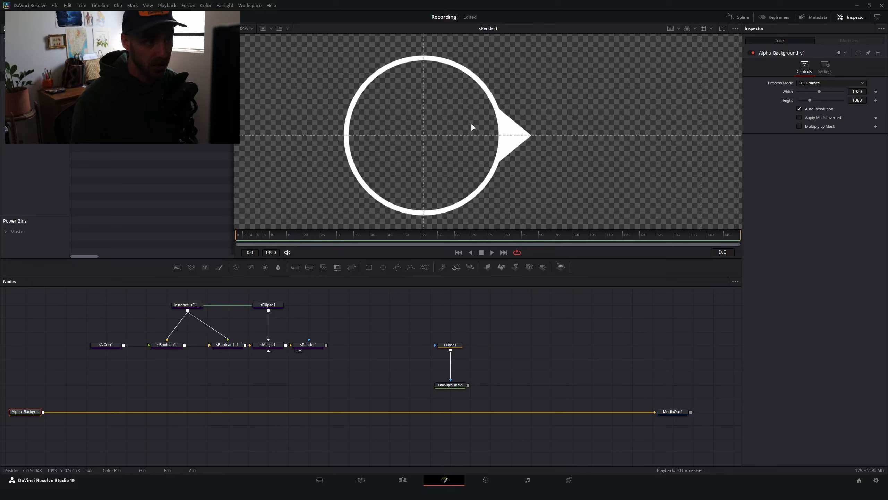
pyautogui.scroll(-5, 467, 119)
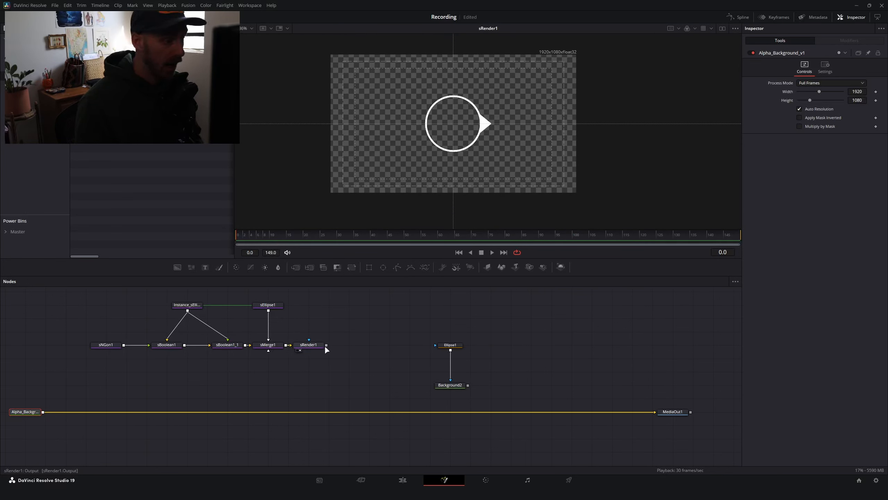
pyautogui.moveTo(326, 345); pyautogui.dragTo(43, 413)
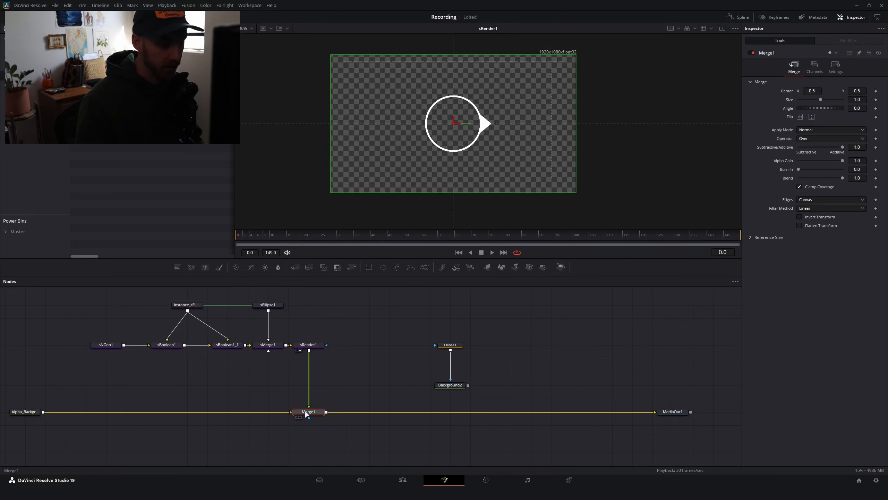
pyautogui.press('1')
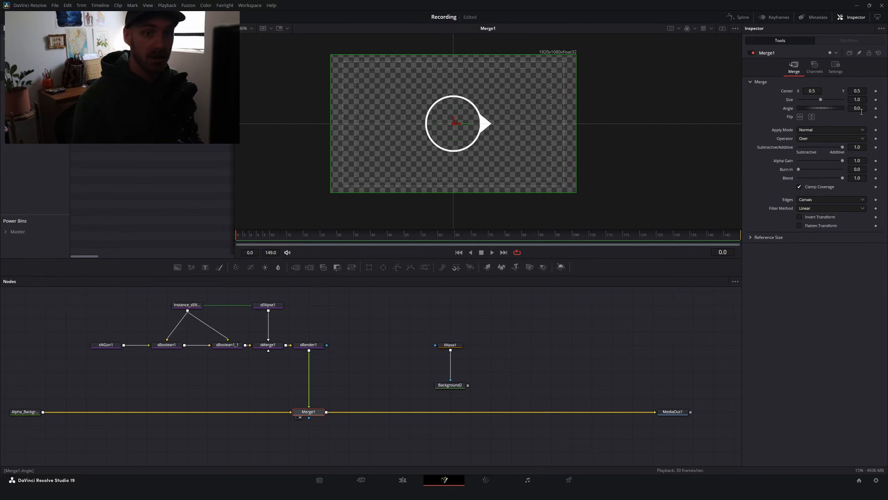
pyautogui.scroll(2, 398, 142)
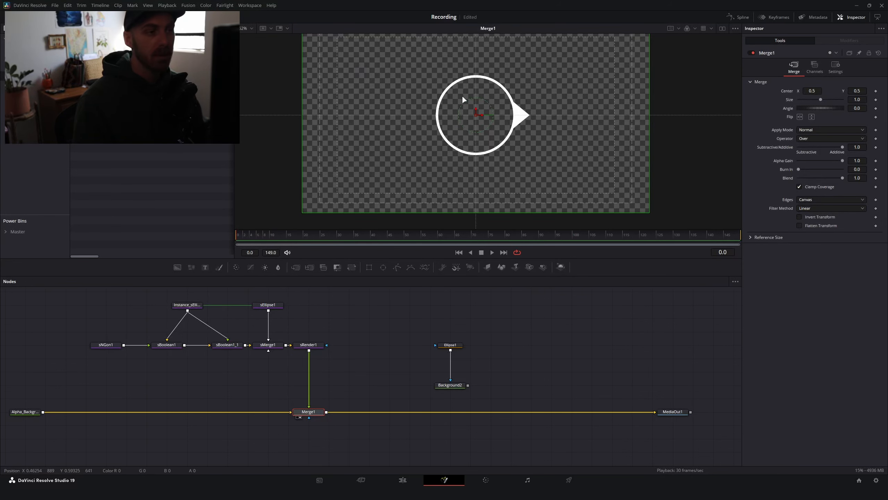
pyautogui.scroll(2, 493, 112)
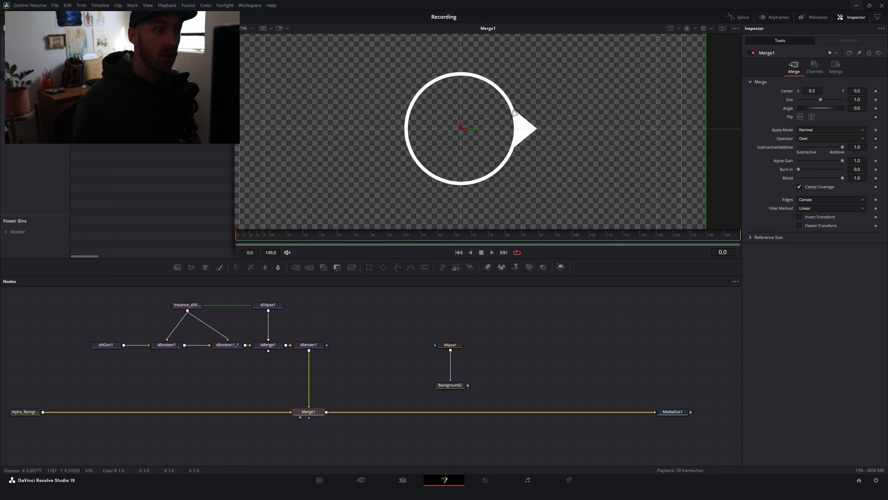
pyautogui.scroll(3, 557, 142)
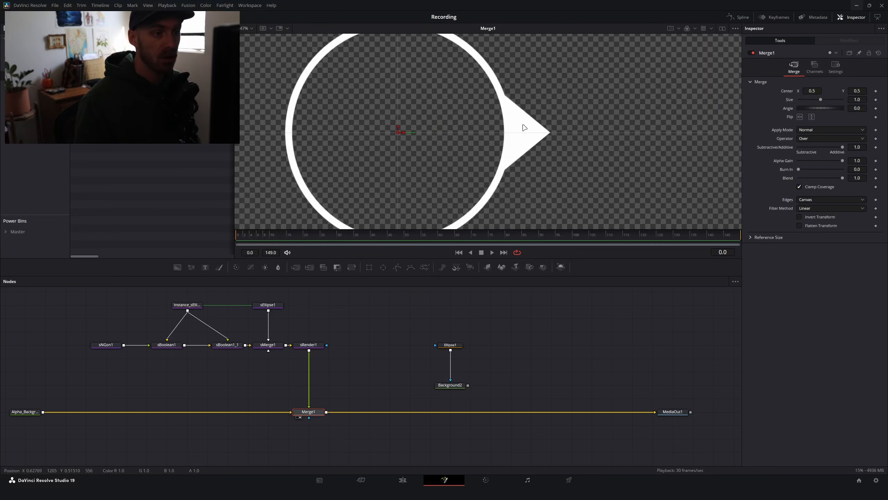
pyautogui.scroll(-1, 521, 133)
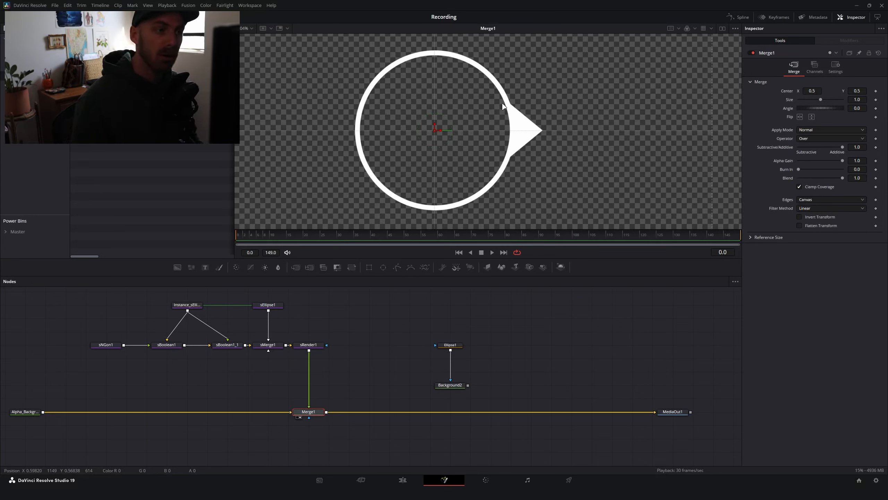
# Set Merge1's Size to 0.6
pyautogui.scroll(-2, 511, 113)
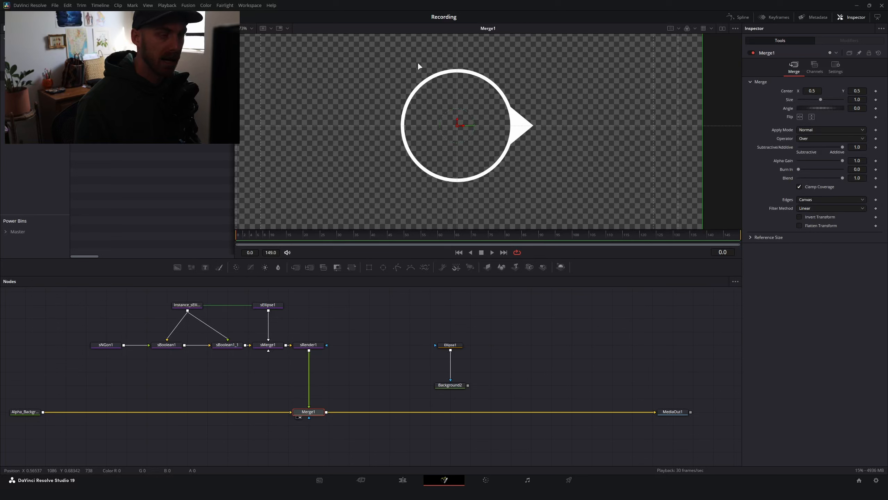
pyautogui.scroll(-2, 489, 90)
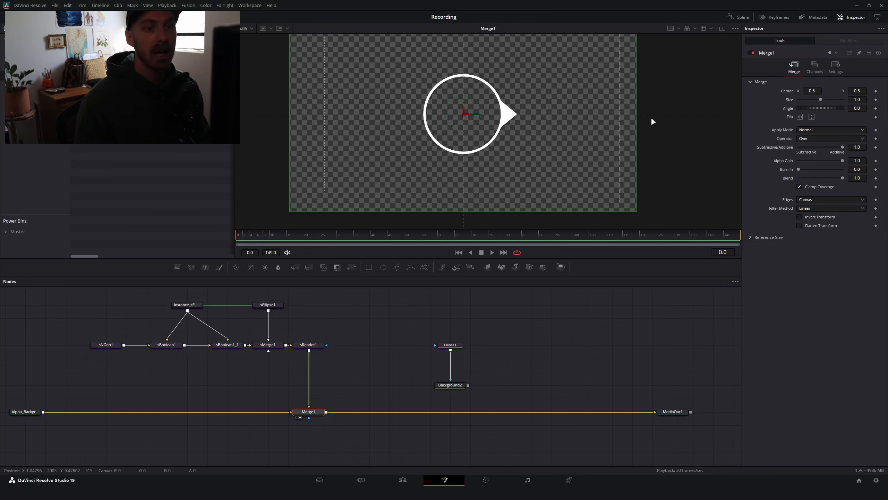
pyautogui.scroll(1, 505, 121)
pyautogui.scroll(-2, 461, 132)
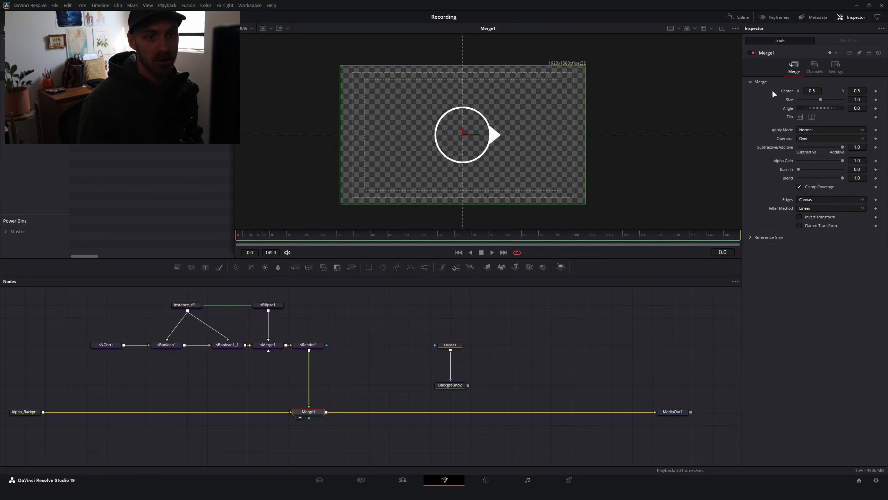
pyautogui.write('0')
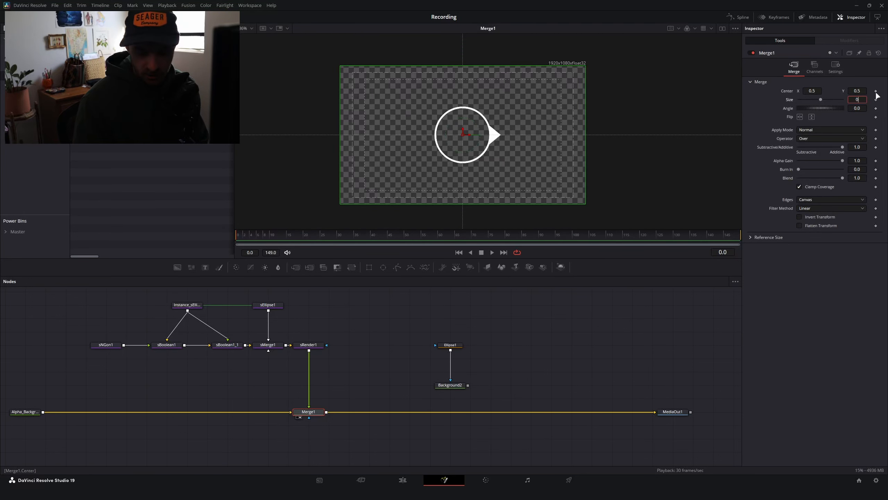
pyautogui.write('.6')
pyautogui.press('Tab')
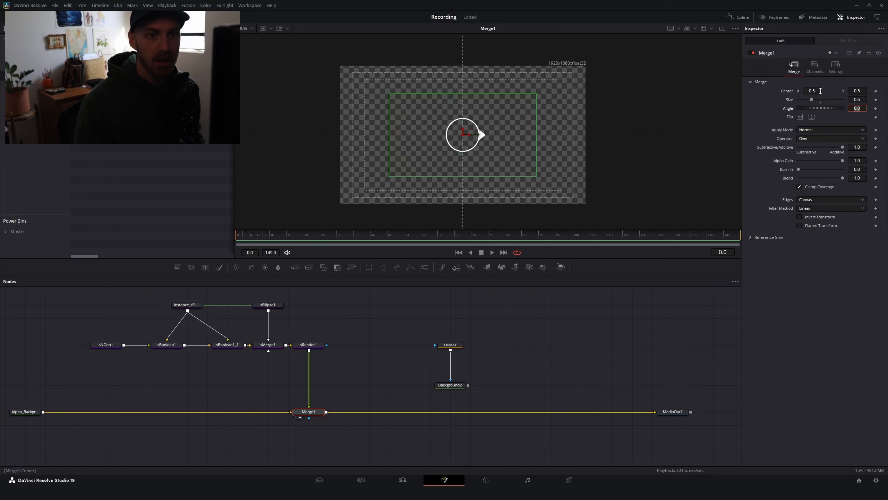
# Set Merge1's Center to X 0.2 and Y 0.2
pyautogui.scroll(3, 437, 140)
pyautogui.scroll(-1, 461, 129)
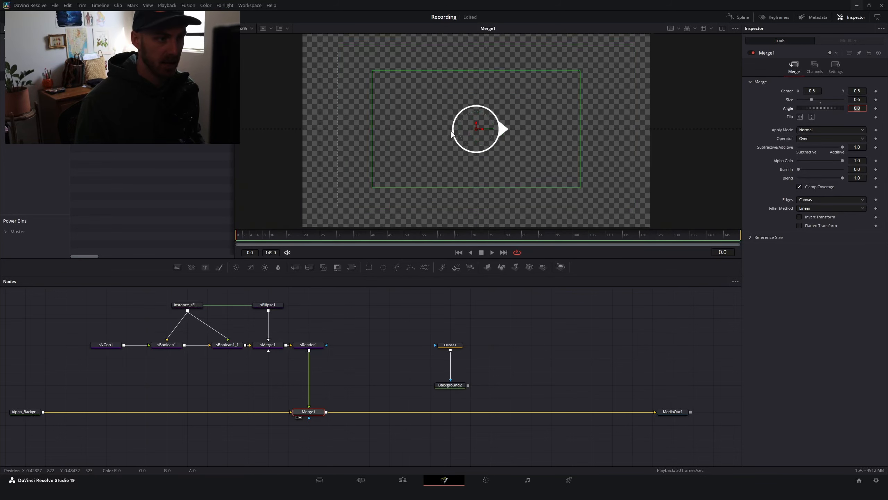
pyautogui.moveTo(814, 91); pyautogui.dragTo(803, 91)
pyautogui.doubleClick(812, 90)
pyautogui.write('0.2')
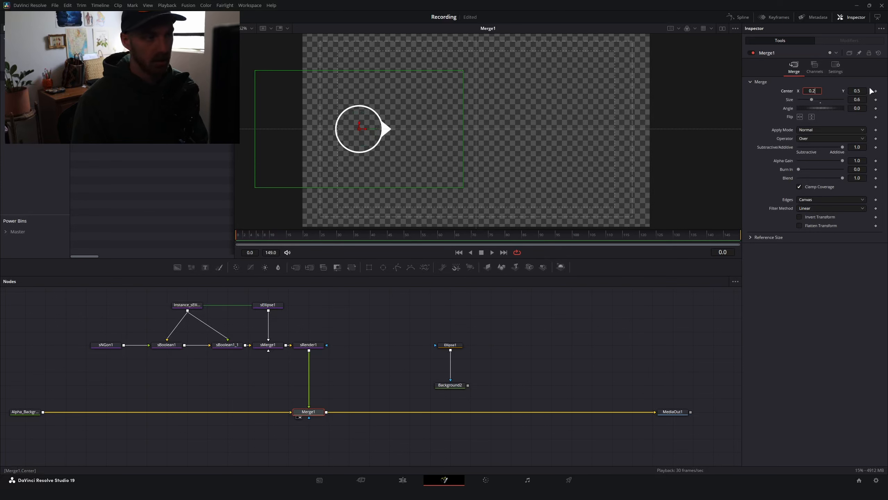
pyautogui.press('Tab')
pyautogui.write('0.2')
pyautogui.press('Return')
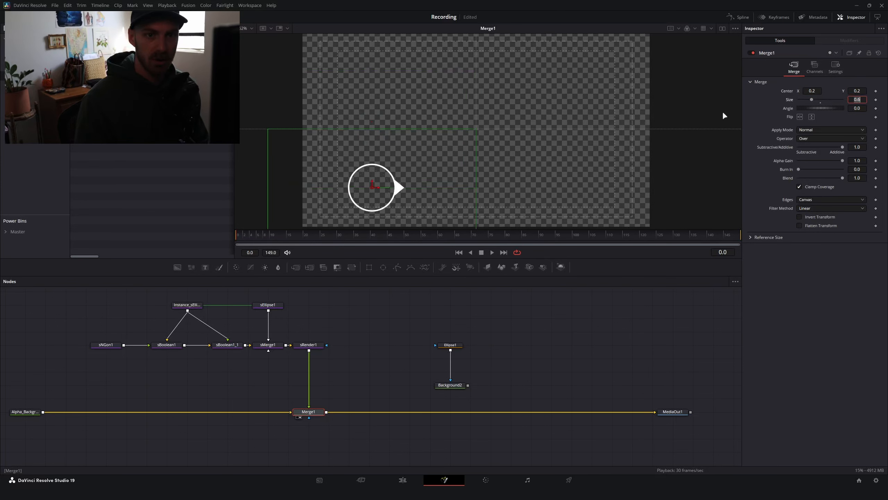
# Show the Background2 node in the viewer and move it closer to Ellipse1 in the node graph
pyautogui.scroll(2, 384, 161)
pyautogui.scroll(2, 373, 182)
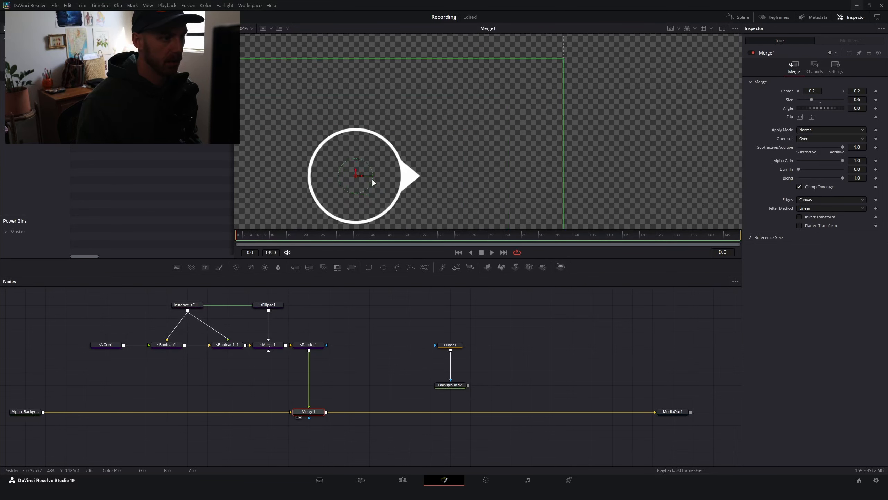
pyautogui.scroll(-2, 372, 182)
pyautogui.scroll(-2, 377, 85)
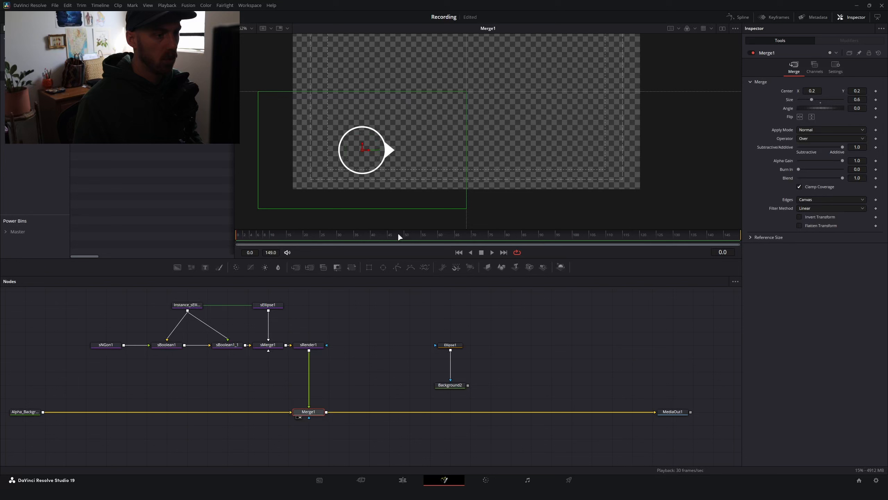
pyautogui.click(455, 387)
pyautogui.press('1')
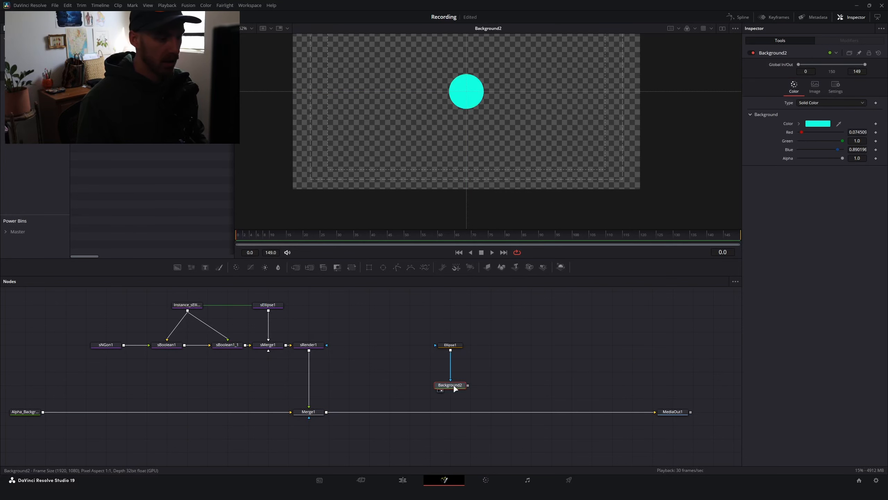
pyautogui.scroll(3, 456, 80)
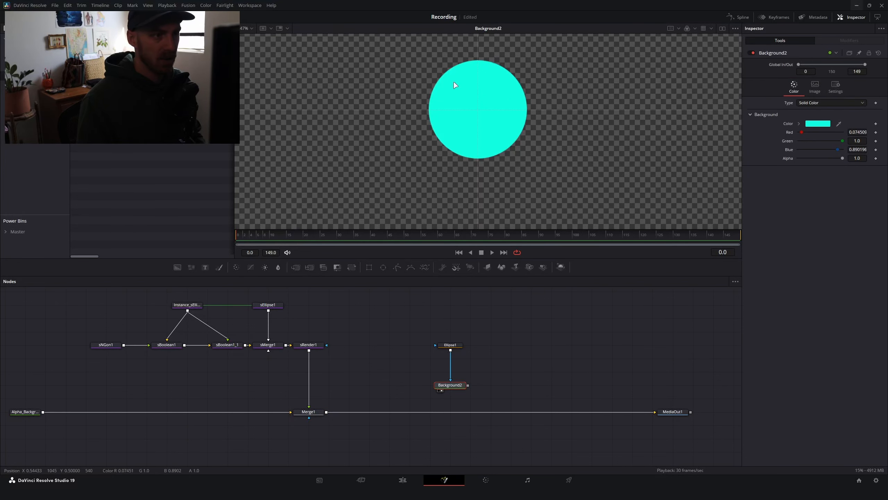
pyautogui.scroll(-3, 453, 104)
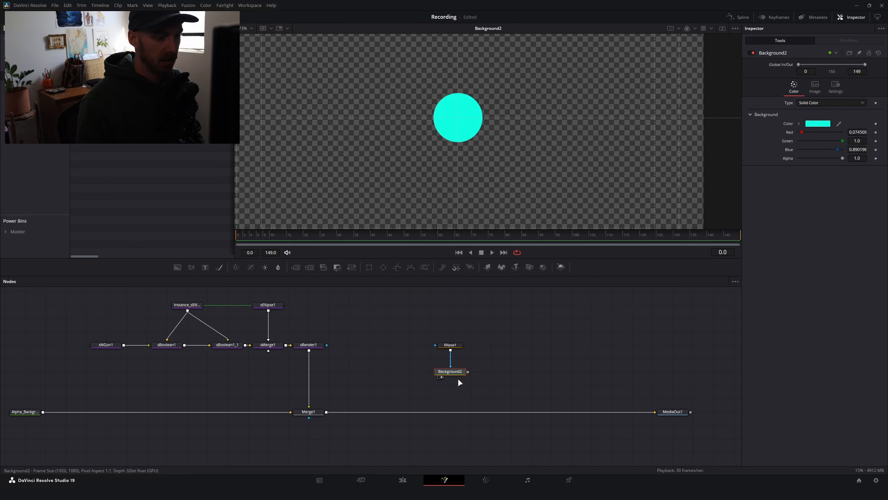
# Check Ellipse1's settings, then merge Background2 over Merge1's output and show the new merge in the viewer
pyautogui.click(450, 345)
pyautogui.hotkey('ctrl', 'f')
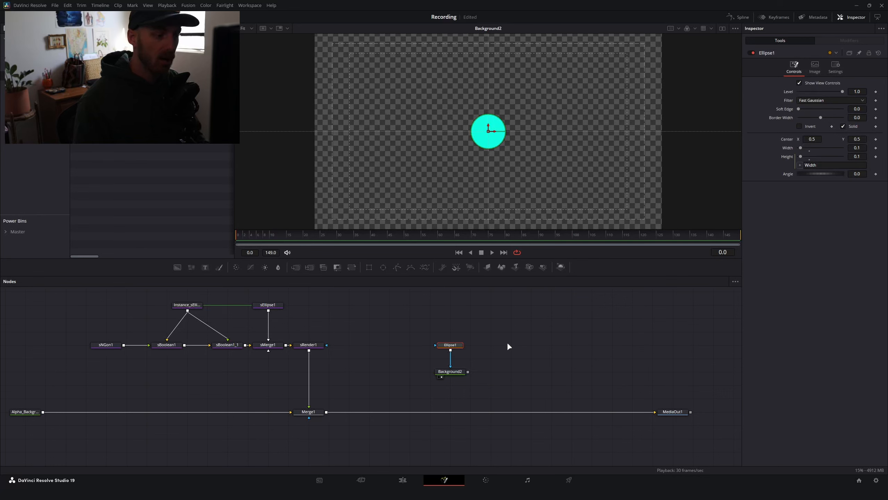
pyautogui.moveTo(468, 372); pyautogui.dragTo(327, 411)
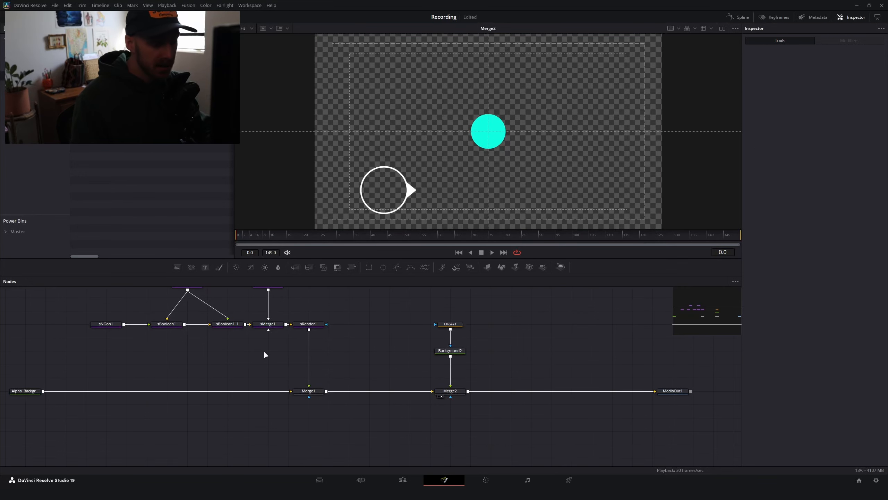
# Try moving the pointer shape horizontally with Merge1's Center X, to about 0.126, and undo the move
pyautogui.click(308, 392)
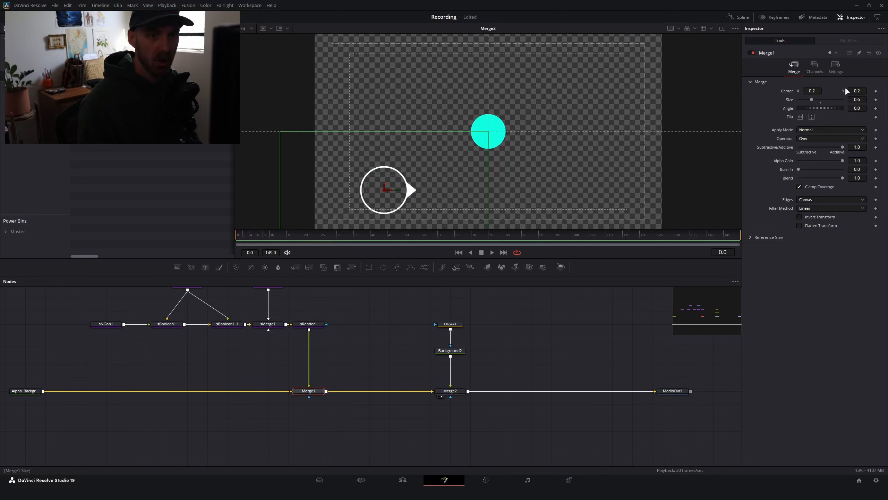
pyautogui.moveTo(806, 95)
pyautogui.mouseDown()
pyautogui.moveTo(863, 94)
pyautogui.moveTo(782, 94)
pyautogui.moveTo(799, 94)
pyautogui.mouseUp()
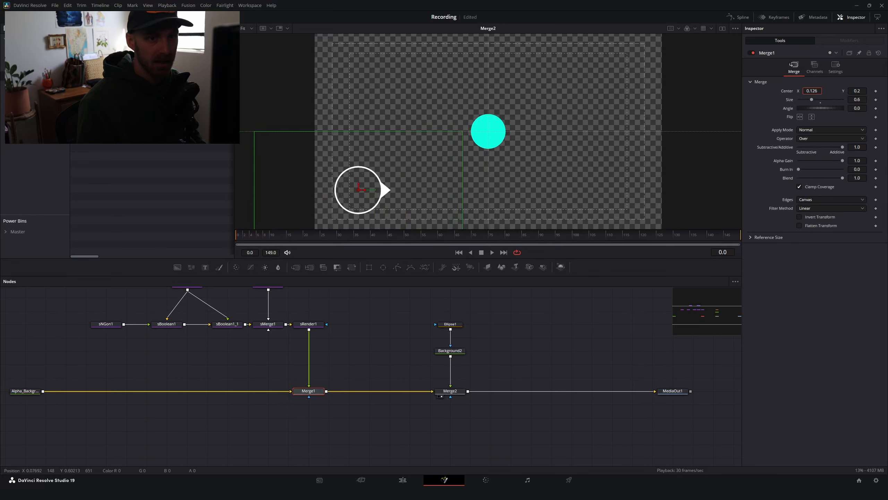
pyautogui.hotkey('ctrl', 'z')
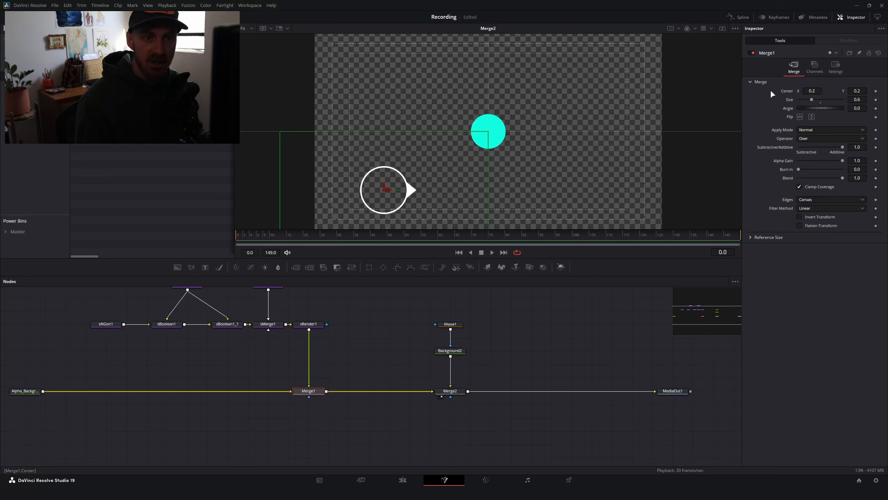
# Select Merge2 and examine the Center that positions the cyan circle in the frame
pyautogui.click(449, 392)
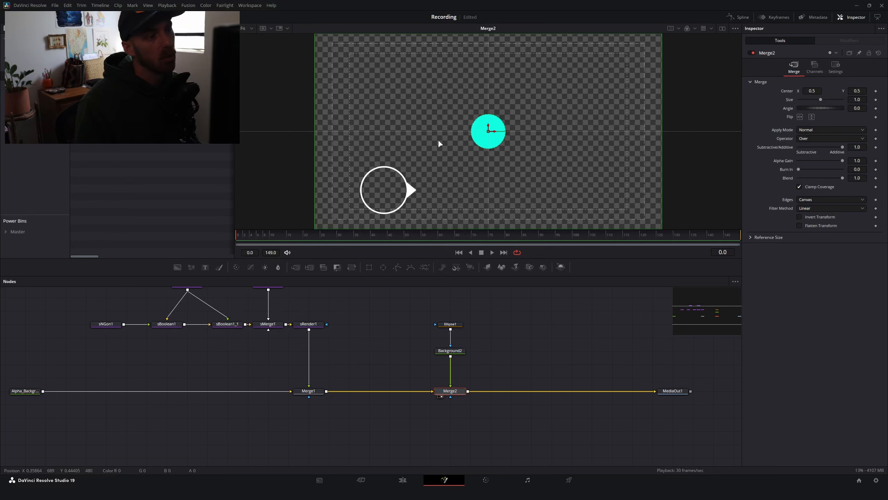
pyautogui.scroll(-2, 438, 139)
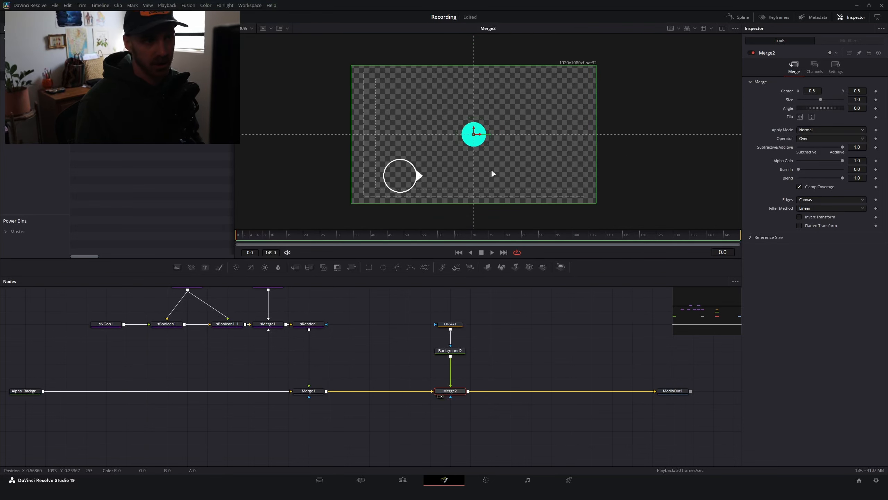
pyautogui.scroll(2, 494, 169)
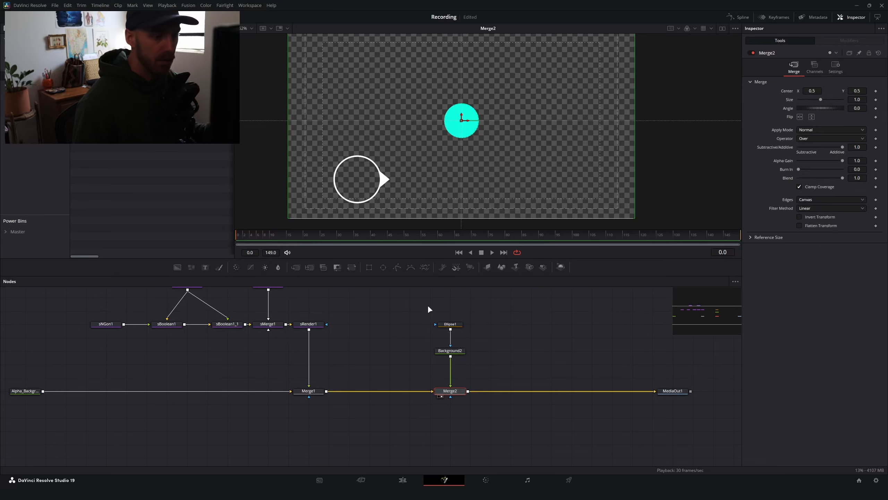
# Switch to Paint and draw a filled white dot with a filled red dot above and to the right of it
pyautogui.hotkey('alt', 'Tab')
pyautogui.moveTo(285, 264); pyautogui.dragTo(298, 271)
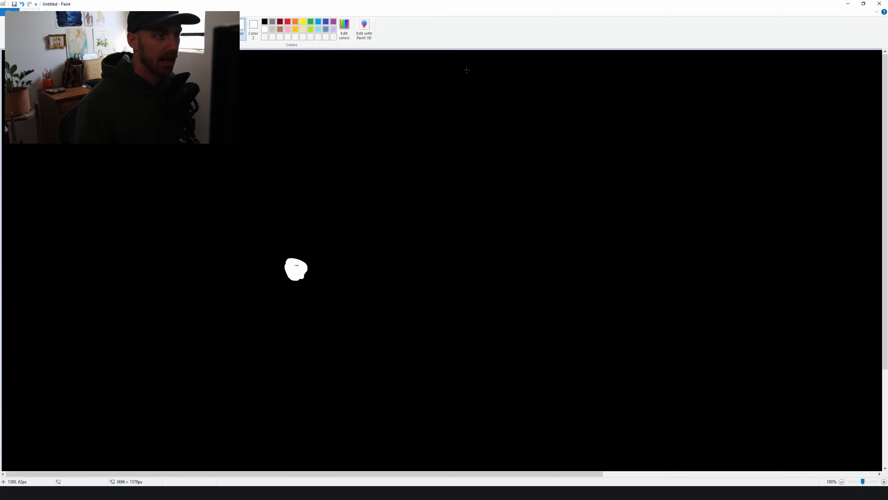
pyautogui.moveTo(503, 90)
pyautogui.mouseDown()
pyautogui.moveTo(521, 105)
pyautogui.moveTo(527, 95)
pyautogui.mouseUp()
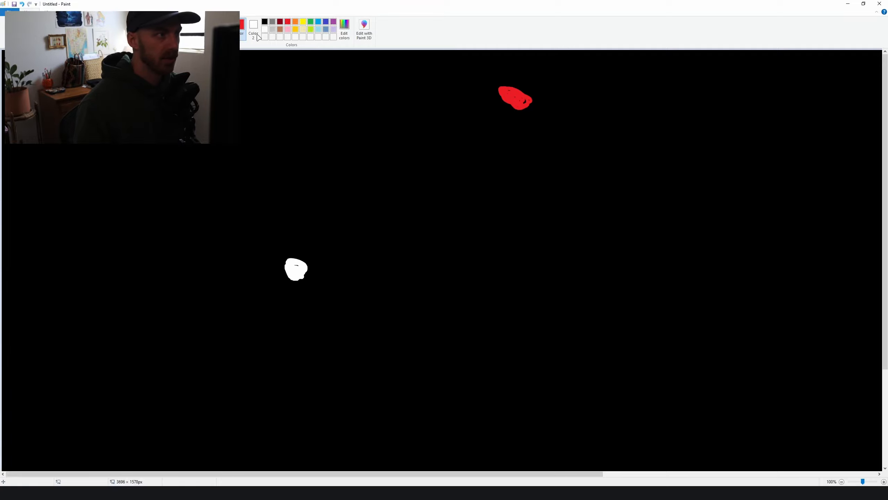
# Write the coordinate label (x1, y1) in white below the white dot
pyautogui.click(264, 30)
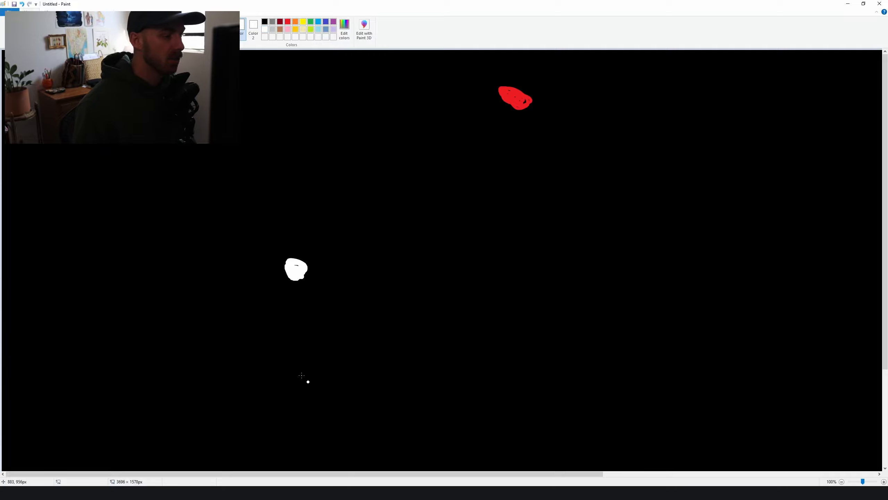
pyautogui.moveTo(255, 293)
pyautogui.mouseDown()
pyautogui.moveTo(246, 315)
pyautogui.moveTo(272, 318)
pyautogui.moveTo(257, 317)
pyautogui.mouseUp()
pyautogui.moveTo(276, 314); pyautogui.dragTo(293, 337)
pyautogui.moveTo(301, 303)
pyautogui.mouseDown()
pyautogui.moveTo(316, 313)
pyautogui.moveTo(299, 338)
pyautogui.mouseUp()
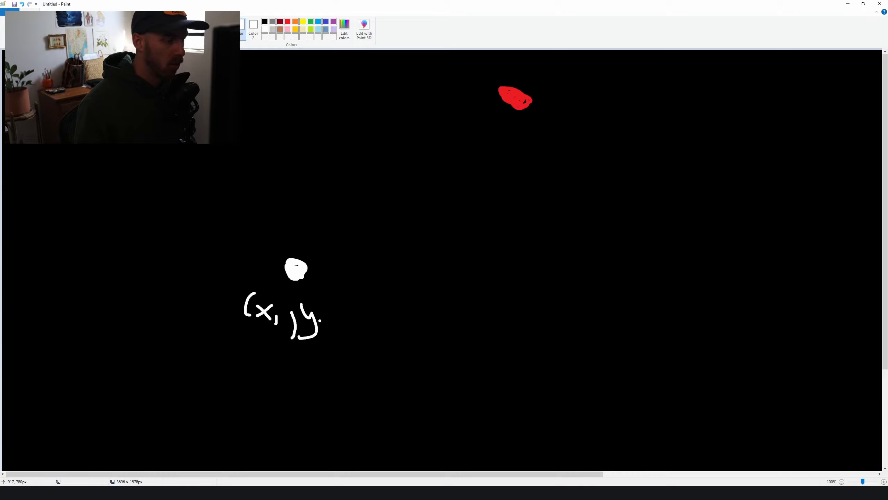
pyautogui.moveTo(330, 297); pyautogui.dragTo(345, 327)
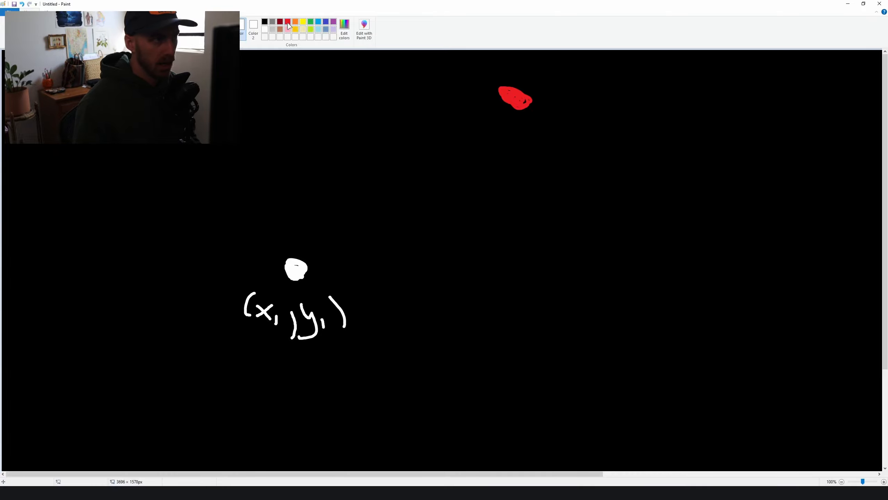
# Write the coordinate label (x2, y2) in red beside the red dot
pyautogui.moveTo(570, 85)
pyautogui.mouseDown()
pyautogui.moveTo(570, 121)
pyautogui.moveTo(607, 119)
pyautogui.mouseUp()
pyautogui.moveTo(610, 115); pyautogui.dragTo(622, 130)
pyautogui.moveTo(637, 121); pyautogui.dragTo(637, 137)
pyautogui.moveTo(654, 120); pyautogui.dragTo(670, 116)
pyautogui.moveTo(675, 119); pyautogui.dragTo(687, 124)
pyautogui.moveTo(689, 91); pyautogui.dragTo(714, 132)
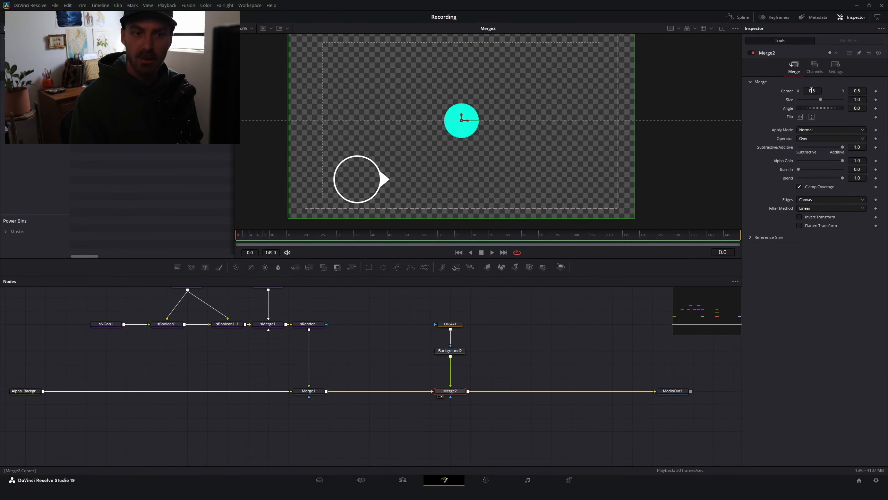
# Examine Merge1's Center values in DaVinci Resolve and return to the Paint sketch
pyautogui.click(308, 391)
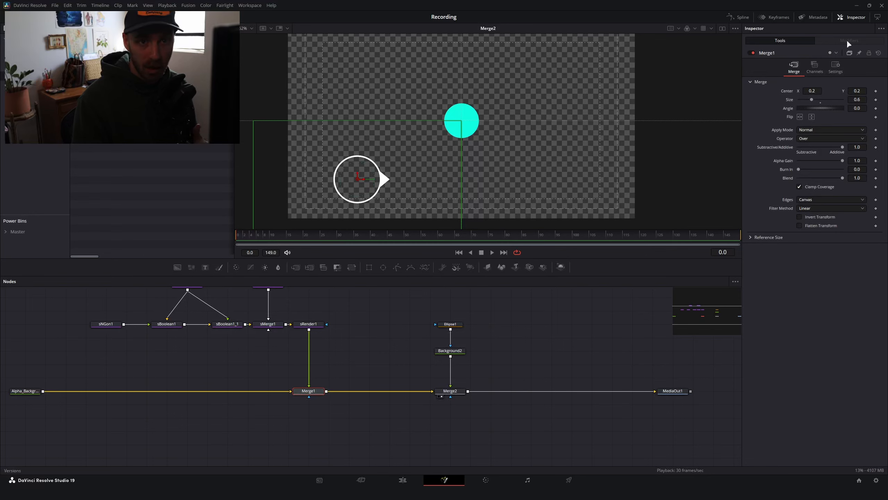
pyautogui.click(856, 6)
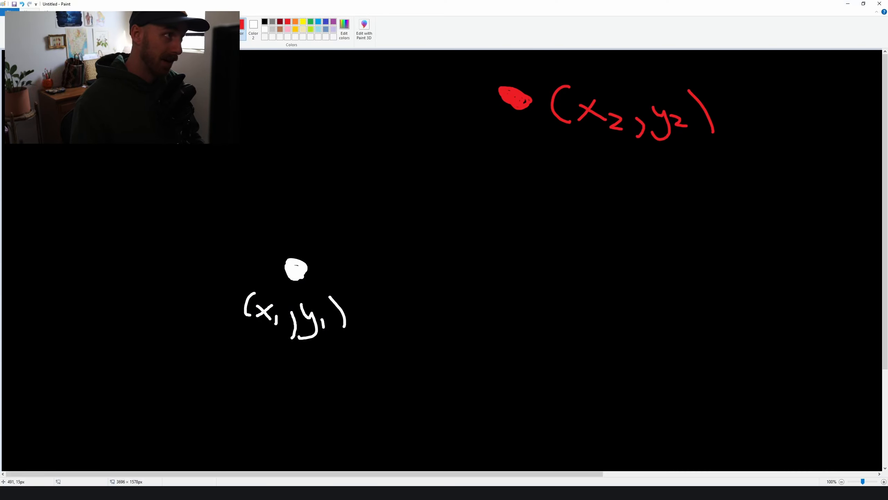
# Draw a dashed white right triangle with the line between the two dots as its hypotenuse
pyautogui.click(253, 28)
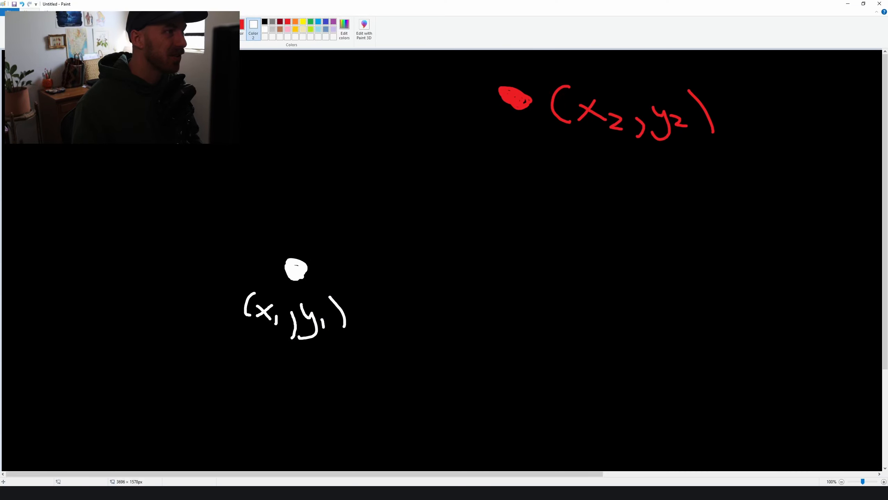
pyautogui.click(265, 30)
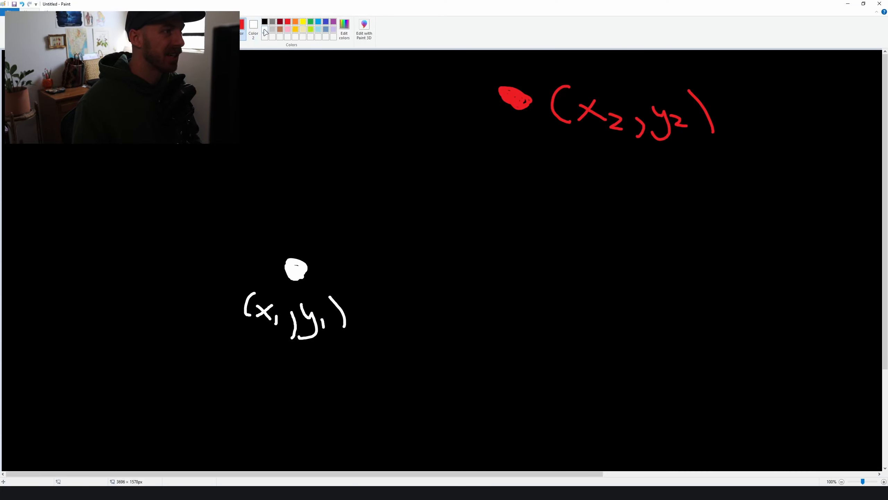
pyautogui.click(308, 253)
pyautogui.moveTo(315, 246); pyautogui.dragTo(362, 211)
pyautogui.moveTo(374, 201); pyautogui.dragTo(417, 165)
pyautogui.moveTo(437, 147); pyautogui.dragTo(455, 133)
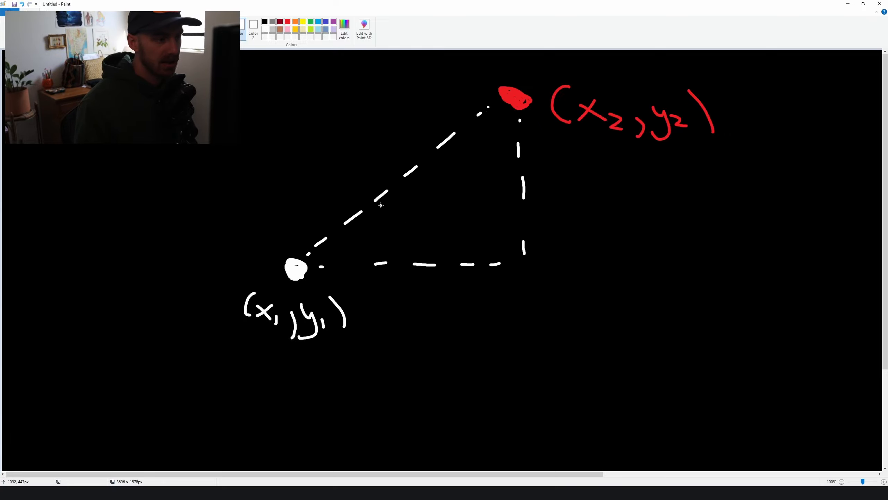
# Mark the triangle's angle at the white dot with an arc and label it with a theta symbol
pyautogui.moveTo(381, 206); pyautogui.dragTo(407, 261)
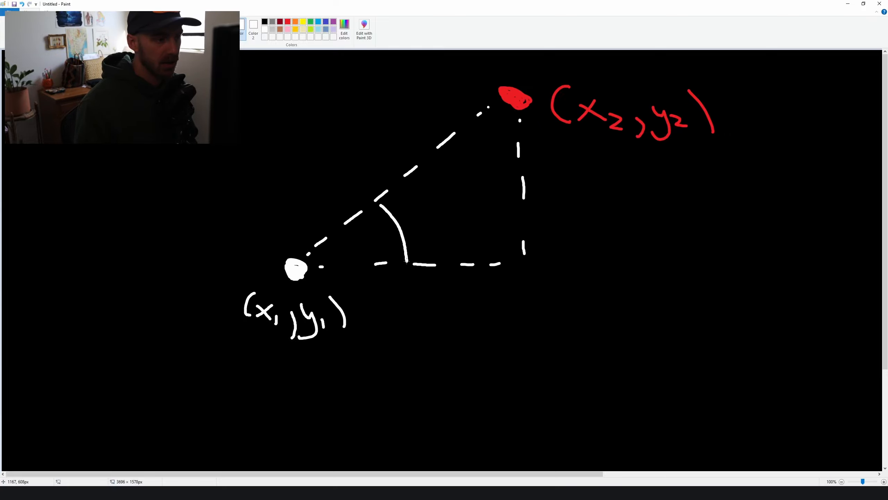
pyautogui.moveTo(415, 198)
pyautogui.mouseDown()
pyautogui.moveTo(430, 209)
pyautogui.moveTo(407, 211)
pyautogui.mouseUp()
pyautogui.moveTo(407, 211); pyautogui.dragTo(433, 207)
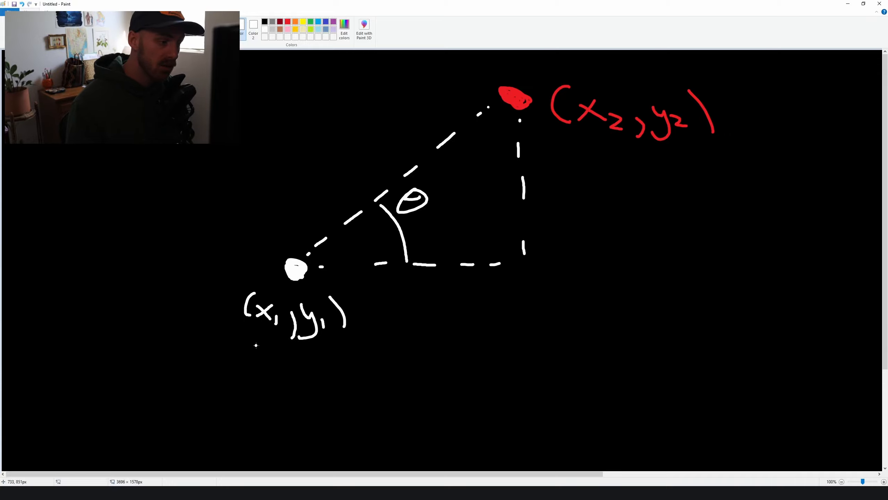
# Underline the coordinate labels (x1, y1) and (x2, y2) in white
pyautogui.moveTo(258, 338); pyautogui.dragTo(317, 337)
pyautogui.moveTo(590, 143); pyautogui.dragTo(661, 141)
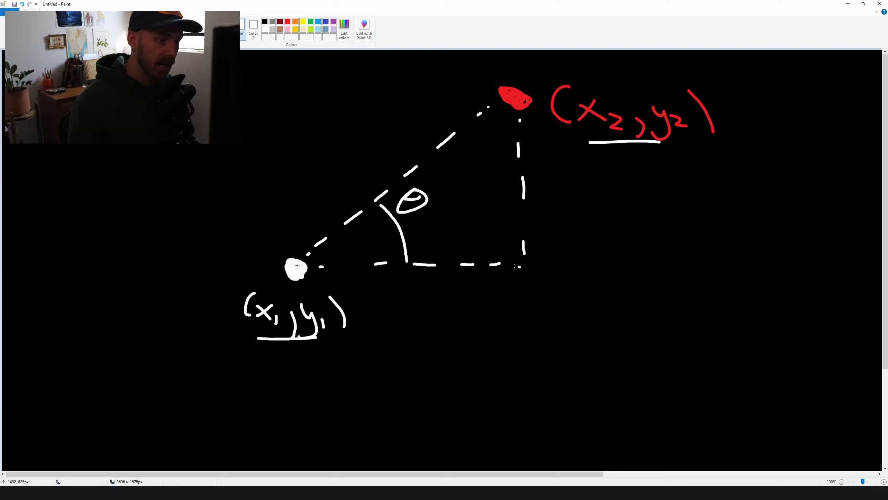
# Draw a white cross at the triangle's right-angle corner, a vertical line through the white dot and a horizontal line through the red dot
pyautogui.moveTo(524, 250); pyautogui.dragTo(530, 286)
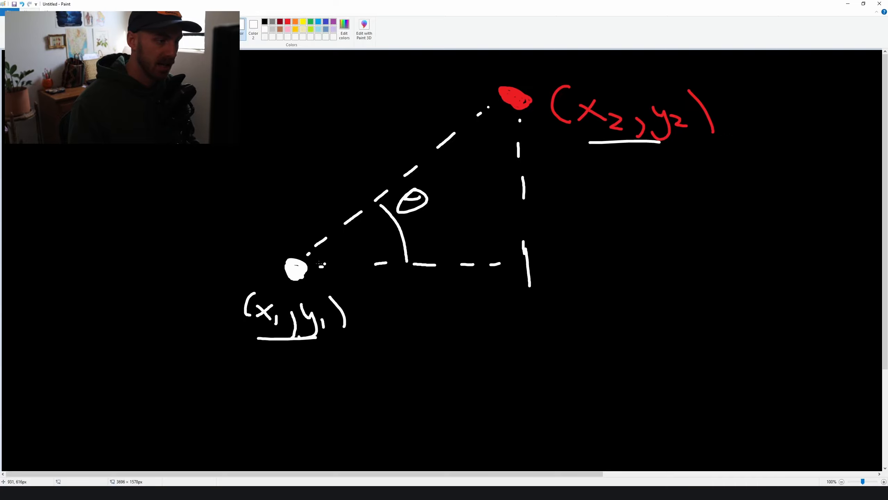
pyautogui.moveTo(289, 240); pyautogui.dragTo(294, 285)
pyautogui.moveTo(501, 261); pyautogui.dragTo(562, 264)
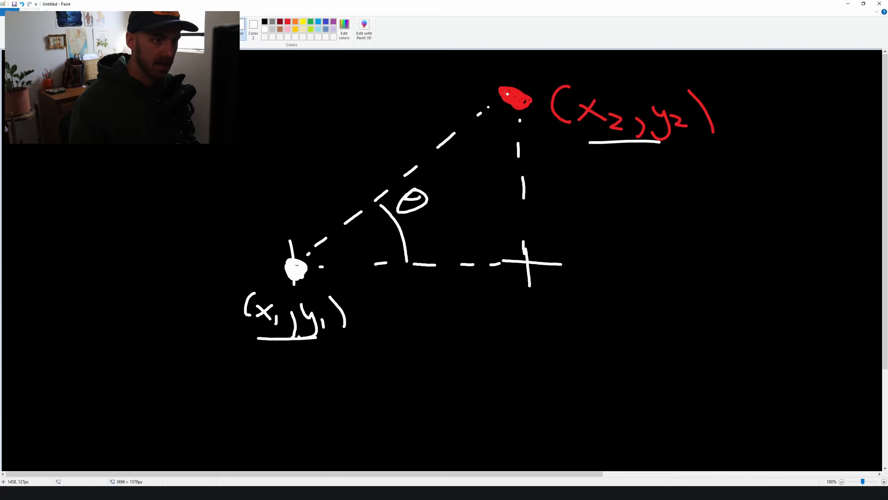
pyautogui.moveTo(482, 94); pyautogui.dragTo(542, 97)
# Write the equation tan(θ) = (y2 − y1) / (x2 − x1) in white below the triangle
pyautogui.scroll(-3, 472, 257)
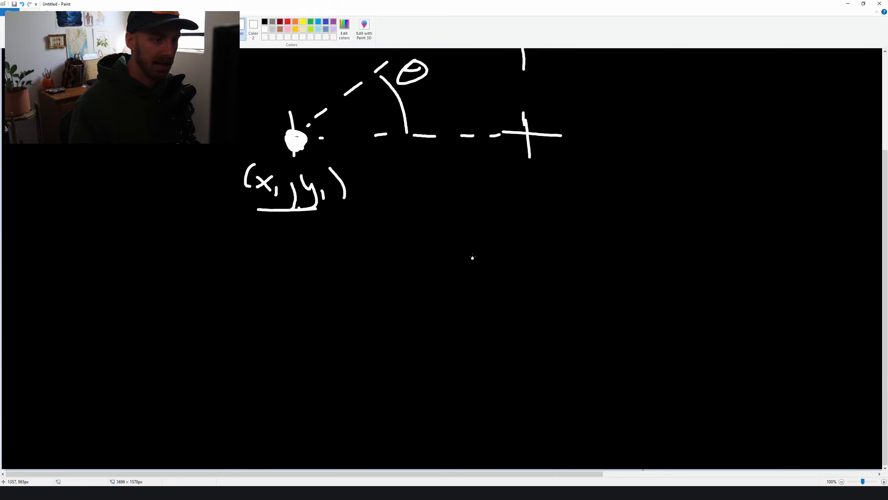
pyautogui.moveTo(452, 180)
pyautogui.mouseDown()
pyautogui.moveTo(458, 221)
pyautogui.moveTo(462, 211)
pyautogui.moveTo(502, 231)
pyautogui.moveTo(540, 232)
pyautogui.mouseUp()
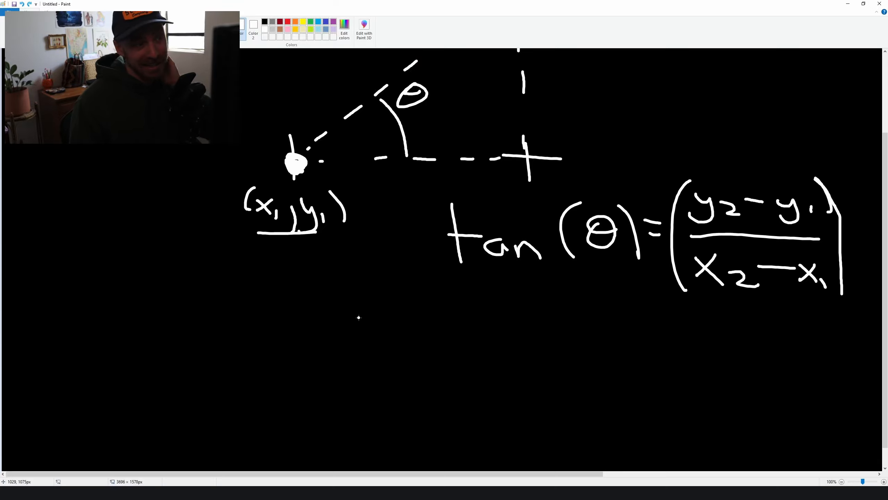
# Write the solved equation θ = tan⁻¹((y2 − y1) / (x2 − x1)) in white beneath the tangent equation
pyautogui.moveTo(355, 299)
pyautogui.mouseDown()
pyautogui.moveTo(323, 313)
pyautogui.moveTo(414, 323)
pyautogui.moveTo(406, 333)
pyautogui.mouseUp()
pyautogui.moveTo(415, 289); pyautogui.dragTo(430, 344)
pyautogui.moveTo(411, 311); pyautogui.dragTo(486, 340)
pyautogui.moveTo(490, 341); pyautogui.dragTo(512, 343)
pyautogui.moveTo(500, 319); pyautogui.dragTo(514, 318)
pyautogui.moveTo(518, 300); pyautogui.dragTo(527, 312)
pyautogui.moveTo(555, 286); pyautogui.dragTo(552, 382)
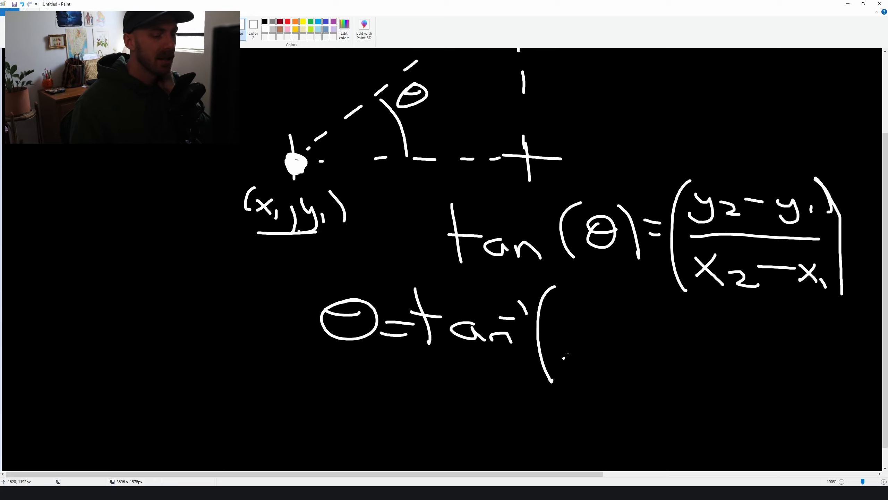
pyautogui.moveTo(569, 309)
pyautogui.mouseDown()
pyautogui.moveTo(582, 310)
pyautogui.moveTo(577, 334)
pyautogui.moveTo(632, 314)
pyautogui.mouseUp()
pyautogui.moveTo(638, 313)
pyautogui.mouseDown()
pyautogui.moveTo(654, 315)
pyautogui.moveTo(647, 333)
pyautogui.mouseUp()
pyautogui.moveTo(686, 299)
pyautogui.mouseDown()
pyautogui.moveTo(711, 350)
pyautogui.moveTo(705, 363)
pyautogui.mouseUp()
pyautogui.moveTo(575, 336); pyautogui.dragTo(665, 337)
pyautogui.moveTo(589, 352); pyautogui.dragTo(566, 366)
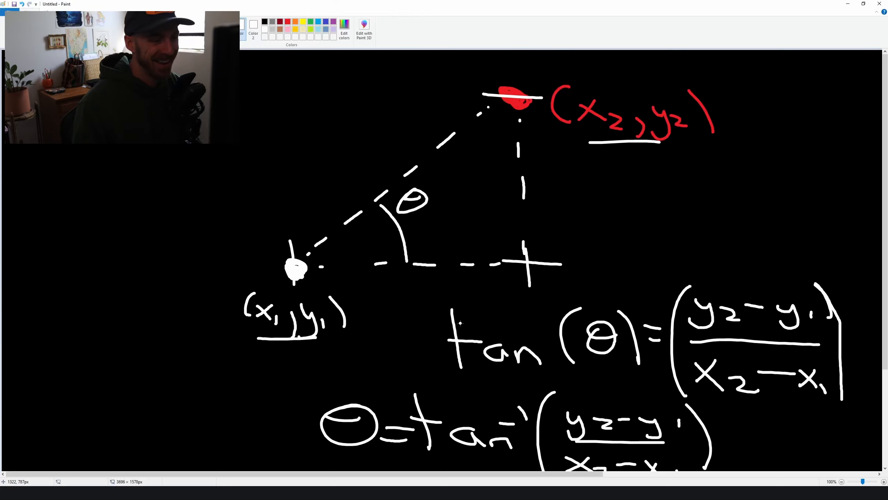
# Circle the inverse-tangent equation in red and mark the triangle's horizontal and vertical legs with red lines
pyautogui.scroll(-3, 461, 315)
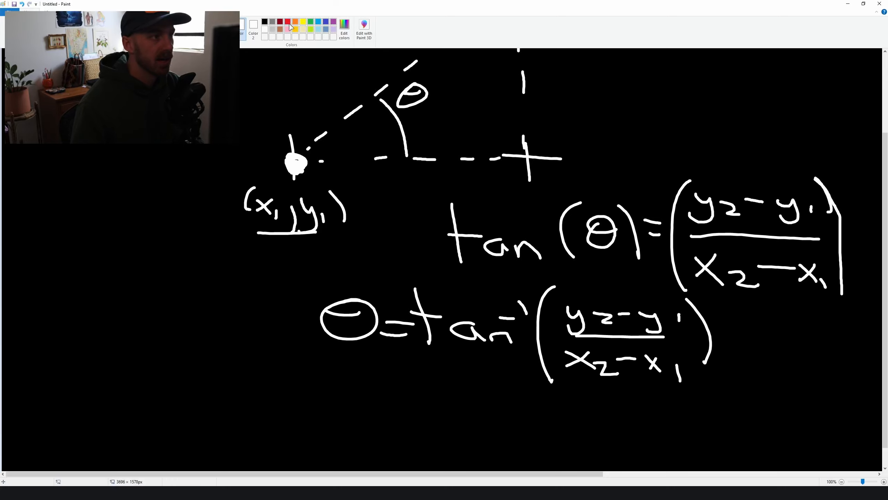
pyautogui.click(288, 22)
pyautogui.moveTo(385, 267)
pyautogui.mouseDown()
pyautogui.moveTo(272, 348)
pyautogui.moveTo(510, 440)
pyautogui.moveTo(741, 408)
pyautogui.moveTo(756, 334)
pyautogui.moveTo(659, 294)
pyautogui.moveTo(363, 275)
pyautogui.mouseUp()
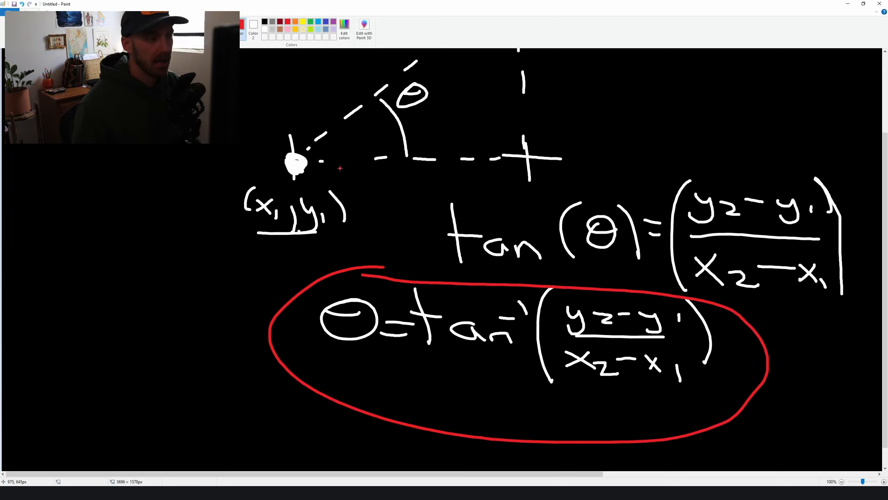
pyautogui.moveTo(340, 168); pyautogui.dragTo(457, 173)
pyautogui.moveTo(542, 71); pyautogui.dragTo(550, 127)
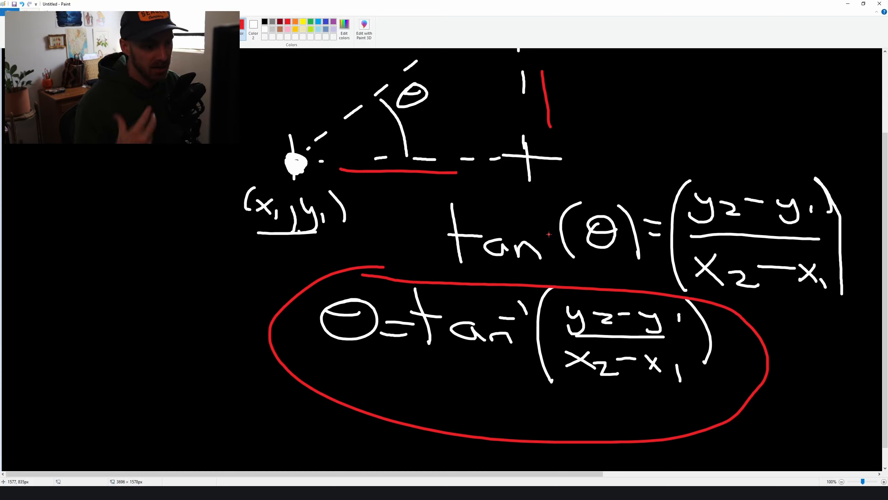
pyautogui.scroll(-1, 549, 235)
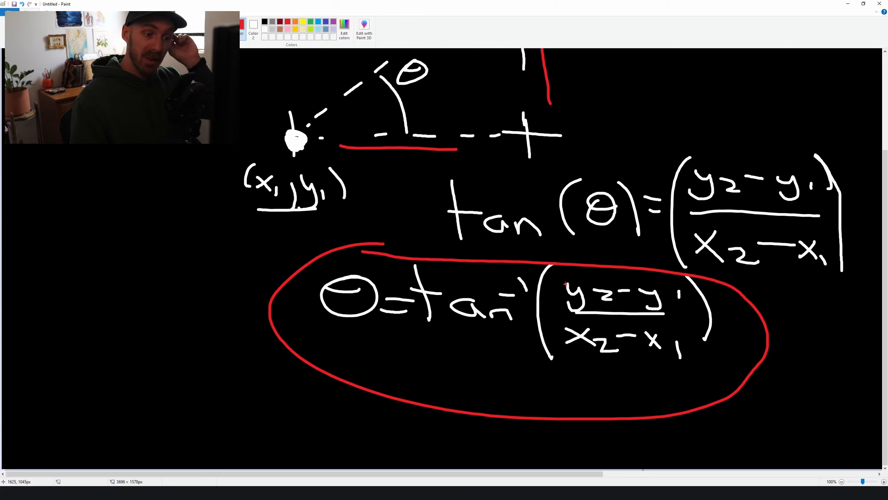
# Switch to DaVinci Resolve and modify Merge1's Center with an XY Path
pyautogui.click(848, 4)
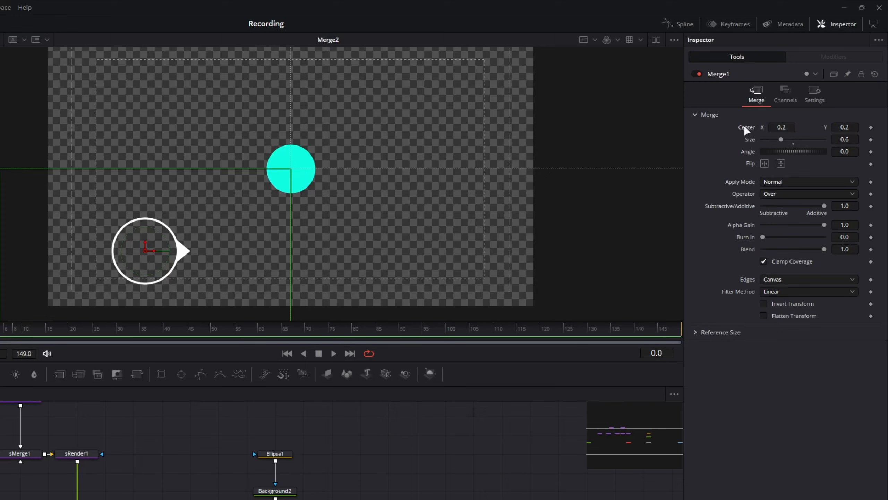
pyautogui.rightClick(747, 127)
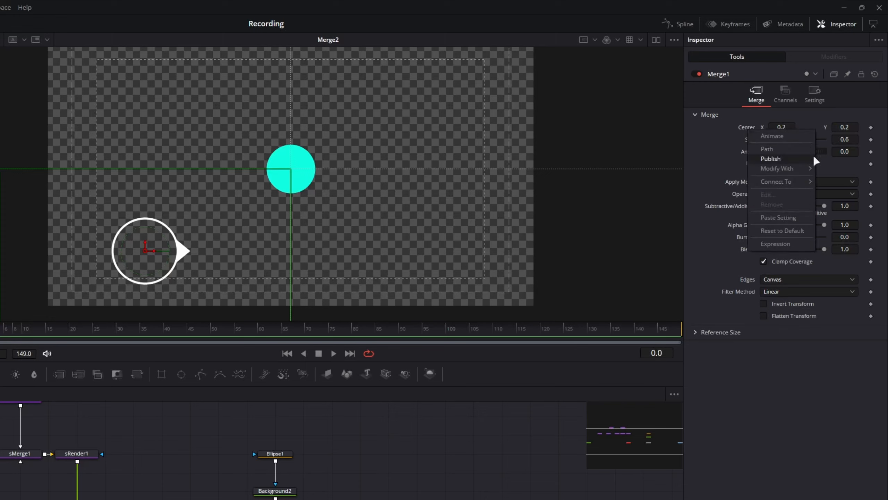
pyautogui.moveTo(802, 169)
pyautogui.click(680, 264)
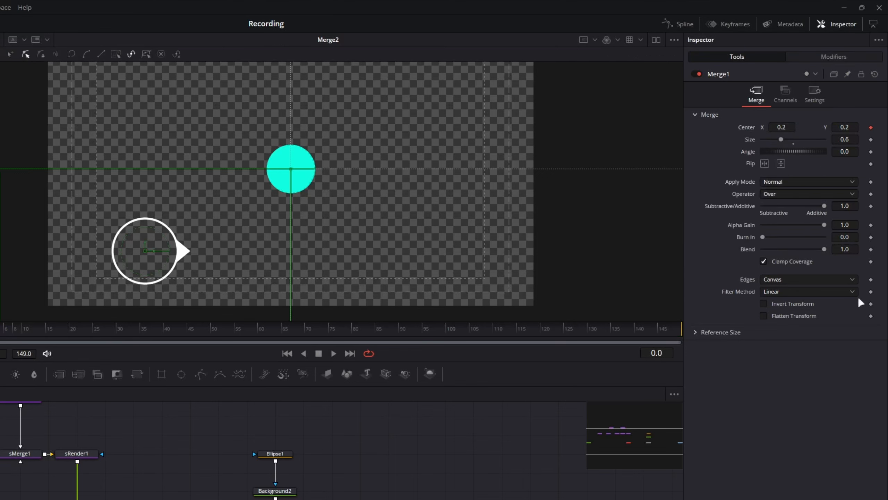
# Remove the X and Y keyframes from Merge1's XY Path modifier
pyautogui.click(824, 57)
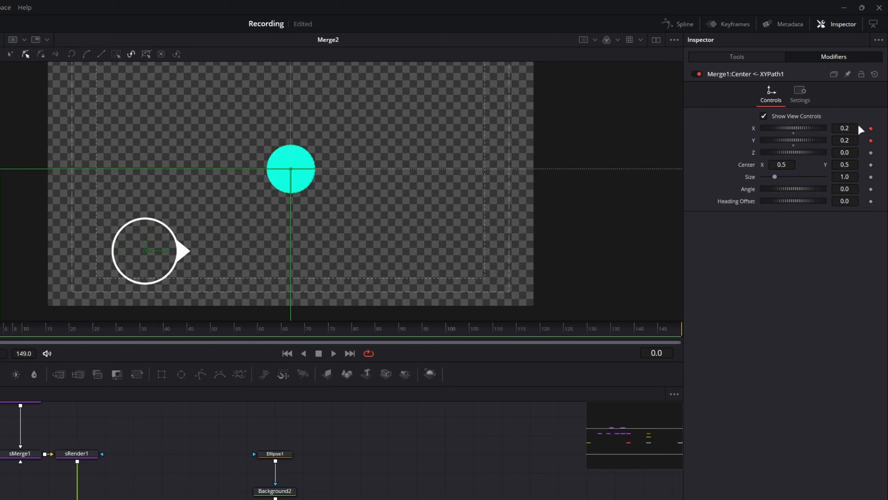
pyautogui.click(871, 129)
pyautogui.click(871, 141)
# Review the Modify With options for Merge1's Center and return to its XY Path controls
pyautogui.click(737, 54)
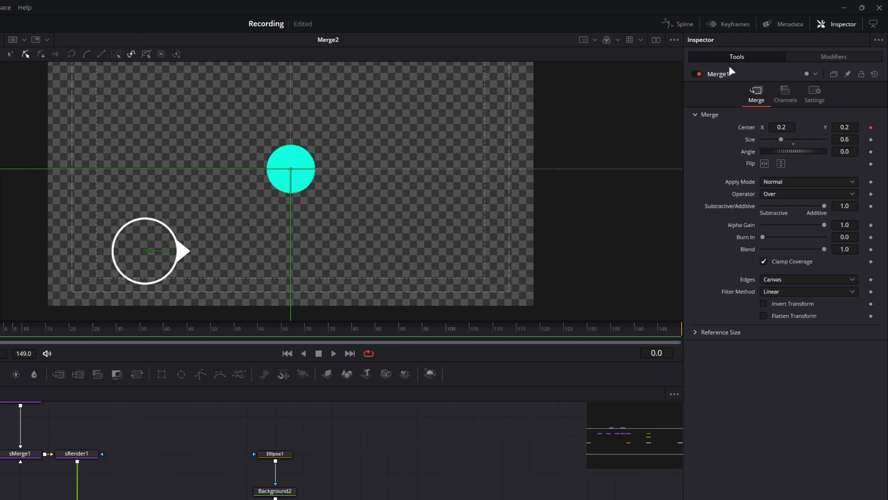
pyautogui.rightClick(747, 126)
pyautogui.moveTo(780, 177)
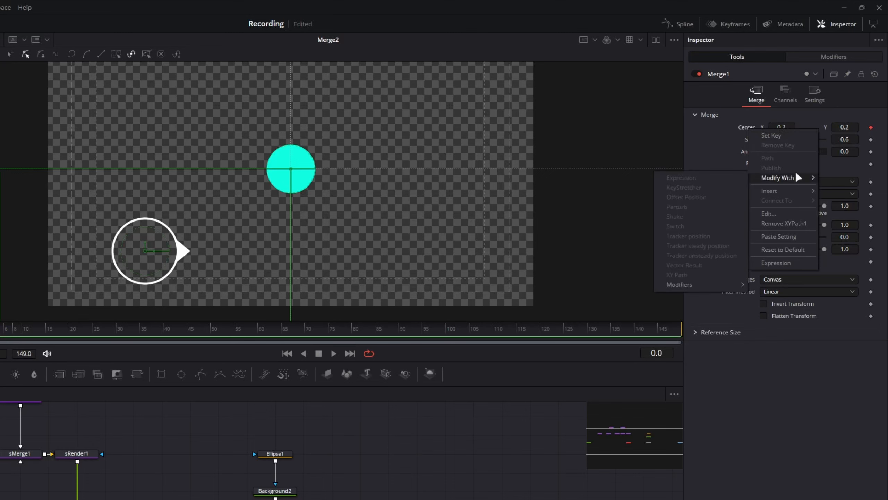
pyautogui.click(834, 57)
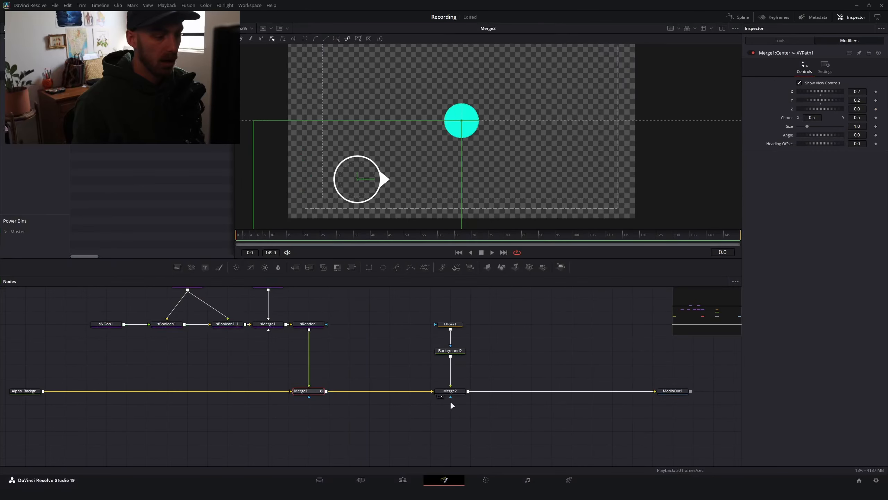
# Modify Merge2's Center with an XY Path and remove the keyframes from its X and Y values
pyautogui.click(457, 393)
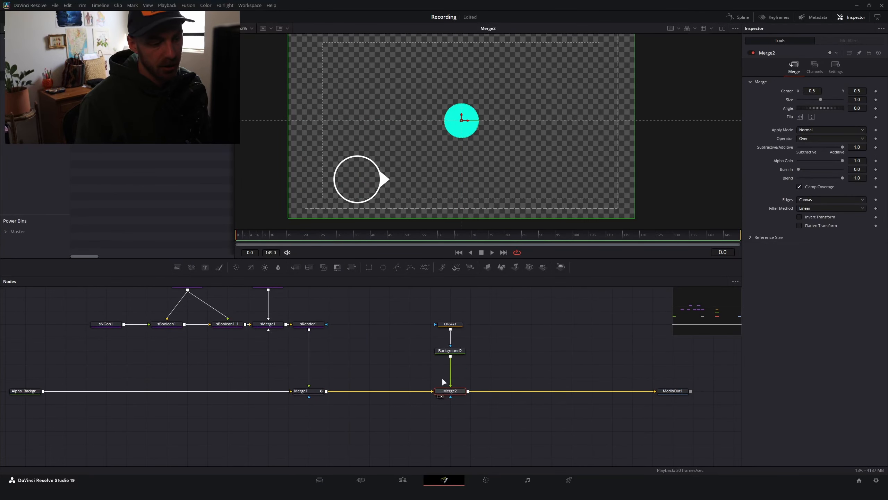
pyautogui.rightClick(789, 93)
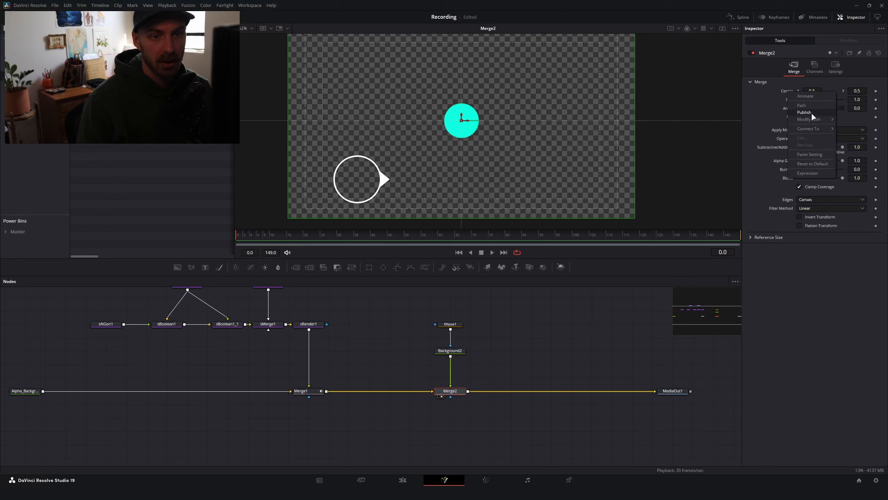
pyautogui.moveTo(808, 120)
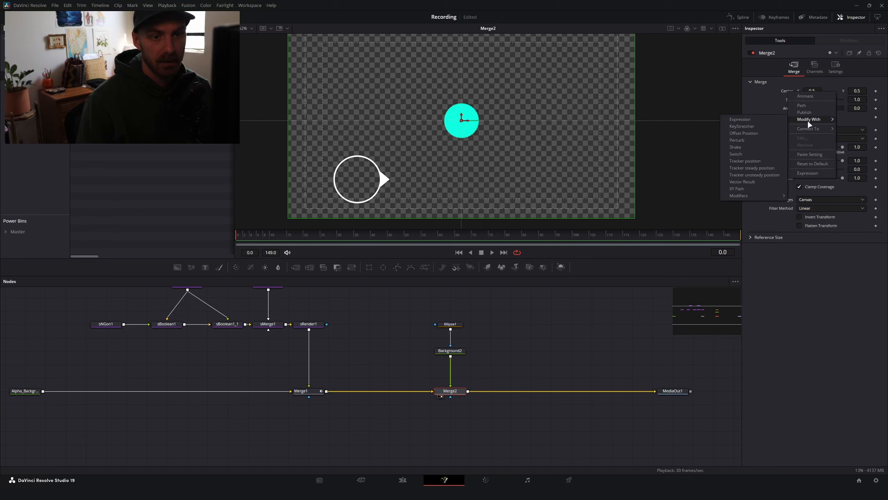
pyautogui.click(749, 187)
pyautogui.click(831, 40)
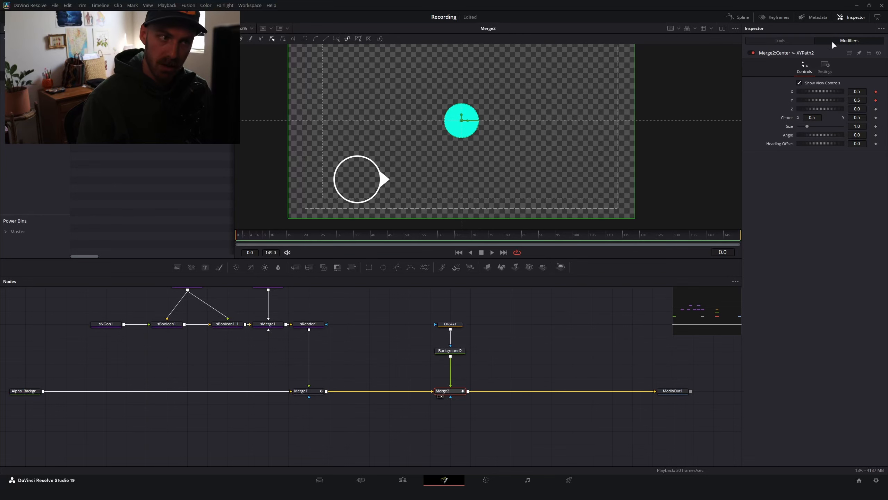
pyautogui.click(876, 92)
pyautogui.click(876, 100)
# Try adjusting the X value of Merge2's XY Path and undo the change
pyautogui.moveTo(857, 91); pyautogui.dragTo(851, 98)
pyautogui.hotkey('ctrl', 'z')
pyautogui.hotkey('ctrl', 'z')
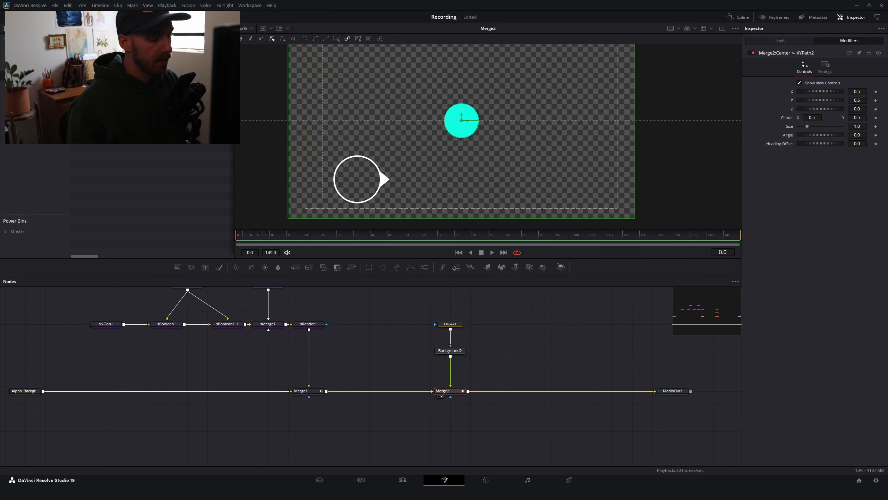
# Check the inverse-tangent formula in Paint, then return to DaVinci Resolve and show Merge1's merge settings
pyautogui.click(374, 493)
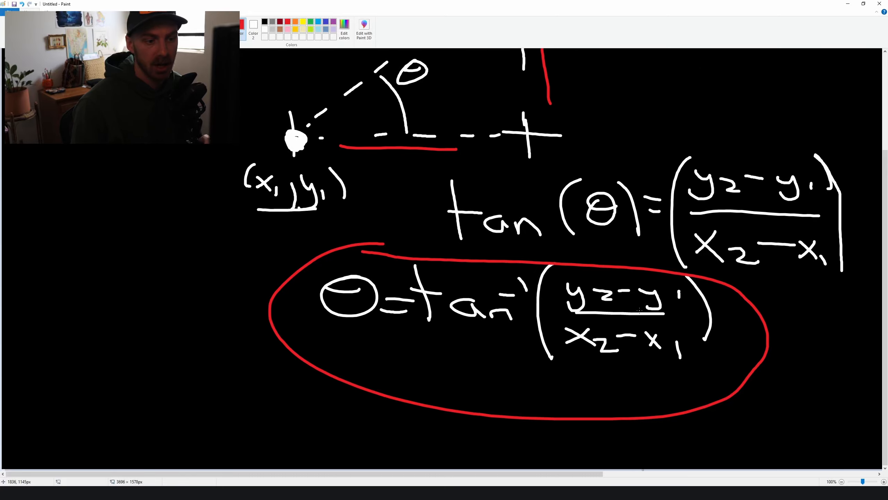
pyautogui.click(849, 4)
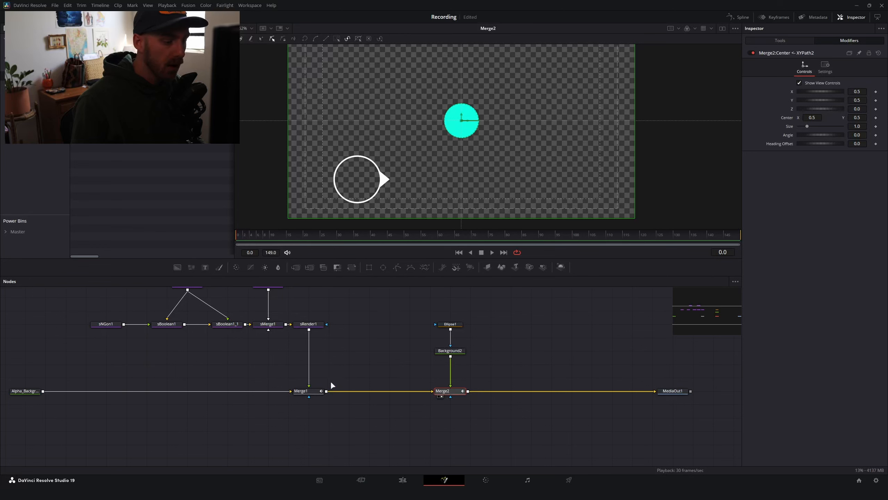
pyautogui.click(307, 391)
pyautogui.click(768, 41)
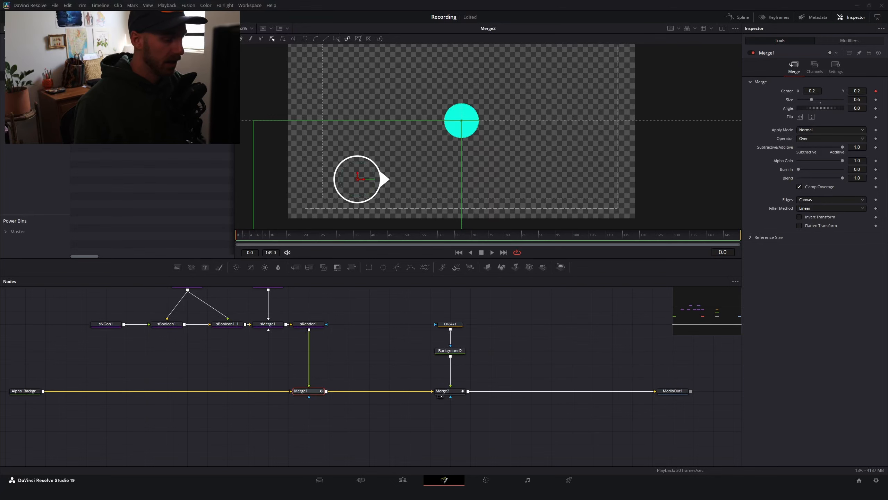
pyautogui.click(354, 458)
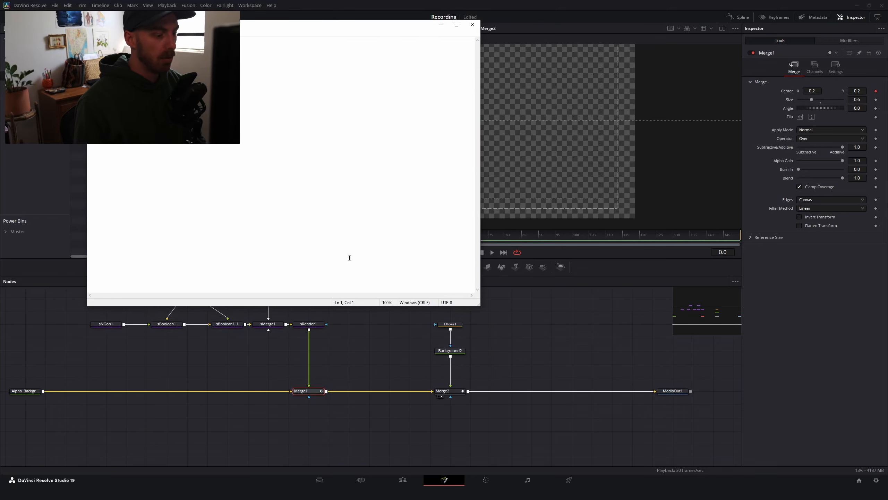
pyautogui.click(355, 493)
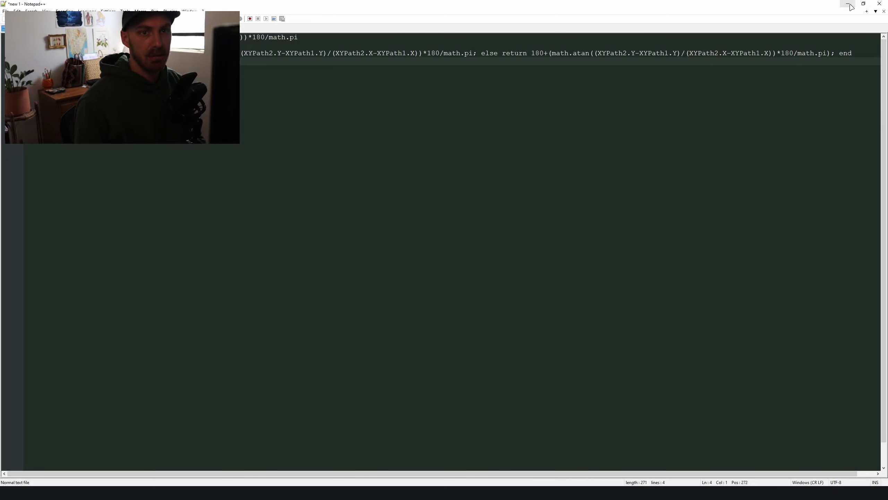
pyautogui.click(850, 5)
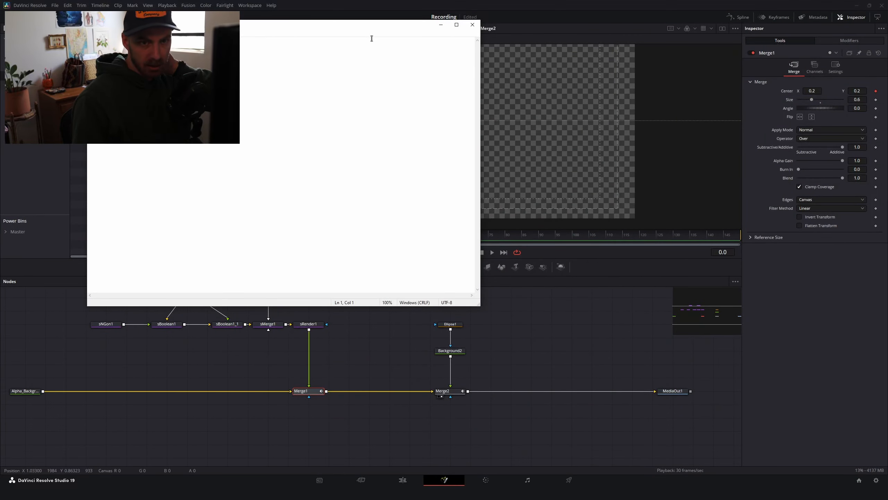
pyautogui.click(442, 1)
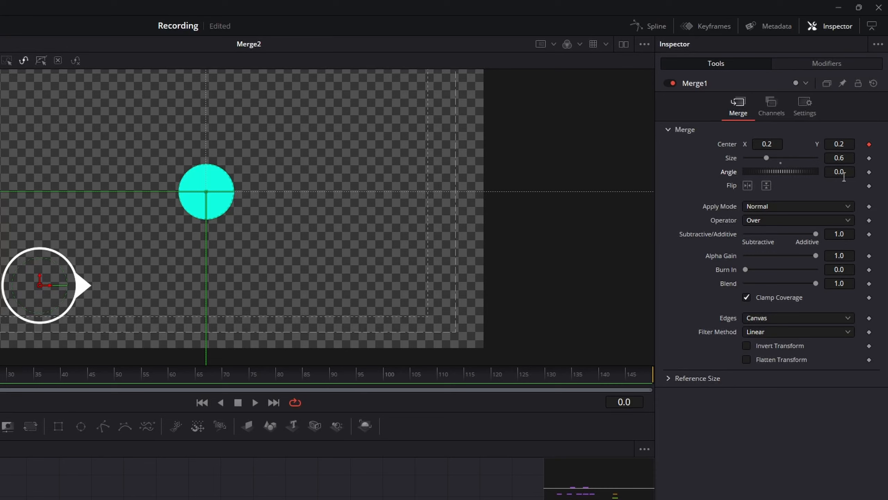
pyautogui.rightClick(797, 175)
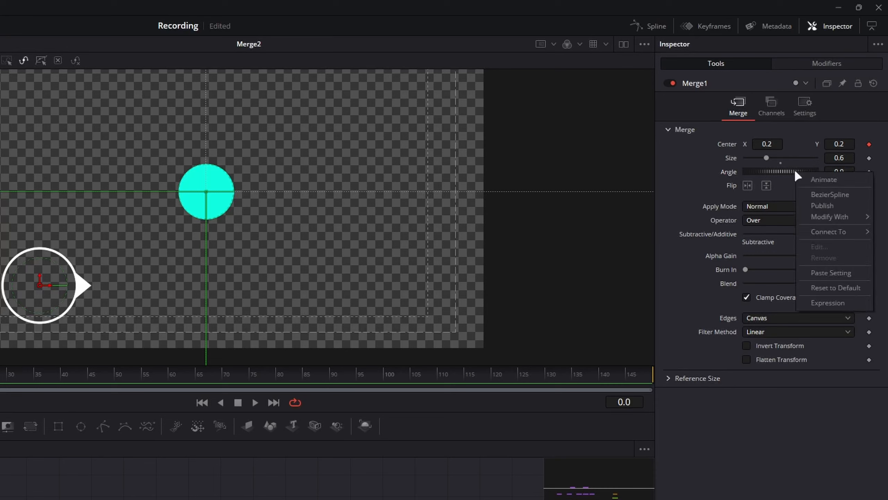
pyautogui.click(688, 189)
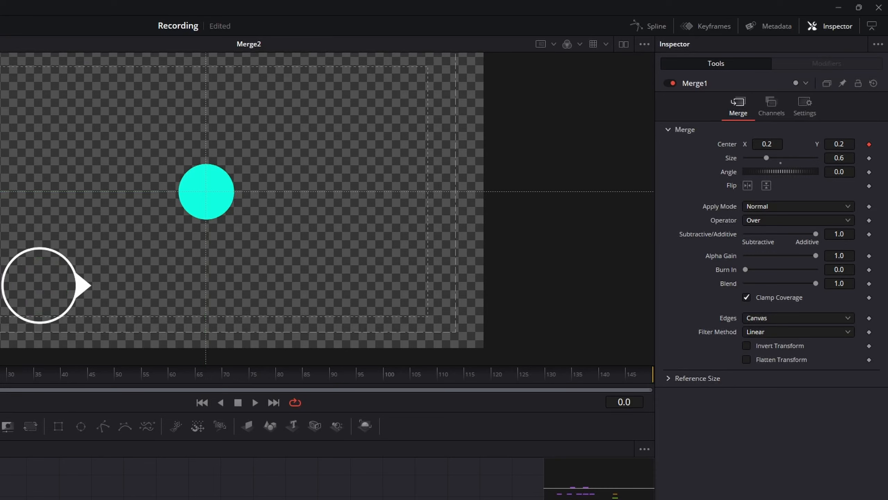
pyautogui.click(231, 498)
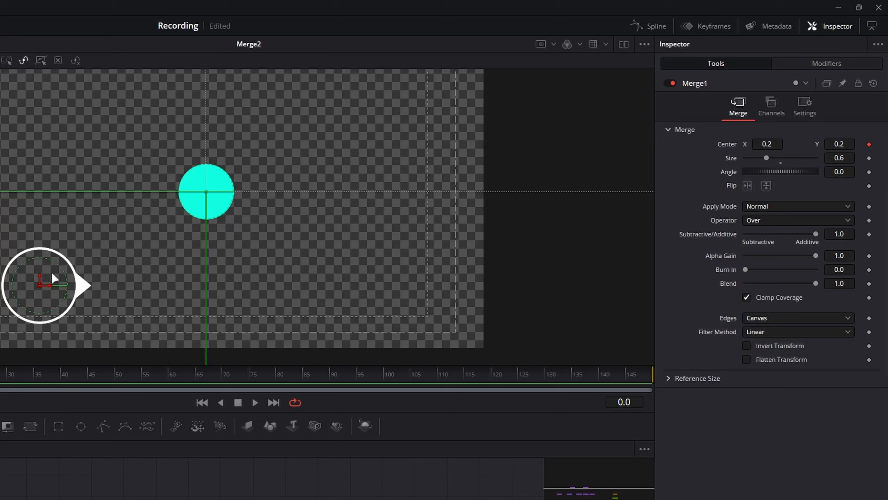
# Add an expression to Merge1's Angle parameter by entering =
pyautogui.moveTo(769, 171); pyautogui.dragTo(783, 164)
pyautogui.click(781, 178)
pyautogui.doubleClick(834, 171)
pyautogui.write('=')
pyautogui.press('Return')
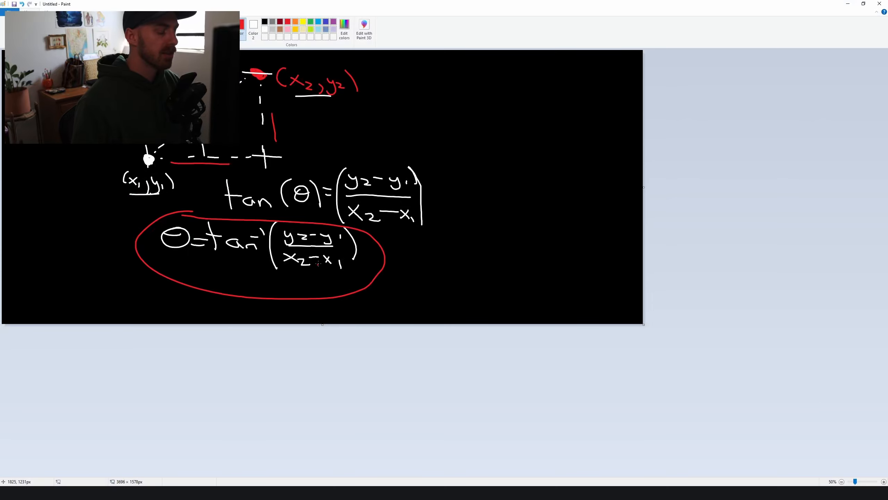
# Examine the labelled triangle and the circled inverse-tangent formula in the Paint sketch
pyautogui.scroll(1, 247, 244)
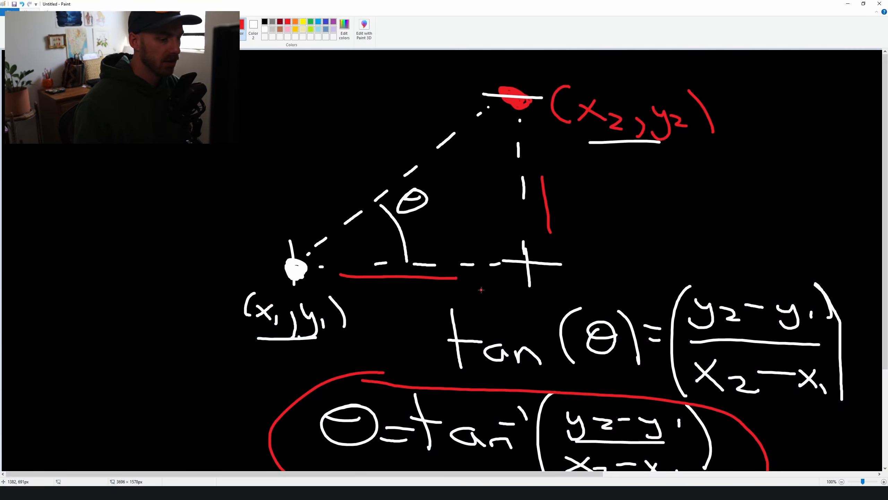
pyautogui.scroll(-3, 481, 290)
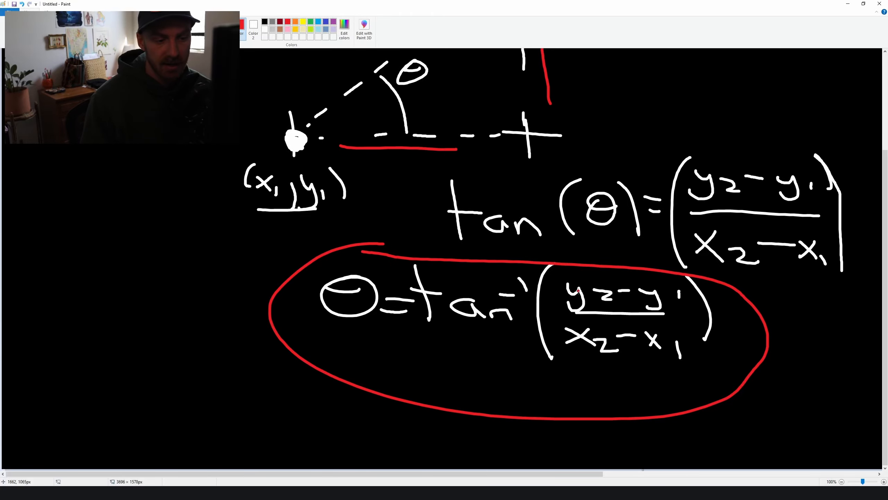
# Return to DaVinci Resolve, show Merge1's XY Path modifier, and note XYPath1.X and XYPath1.Y on separate lines in Notepad
pyautogui.click(848, 3)
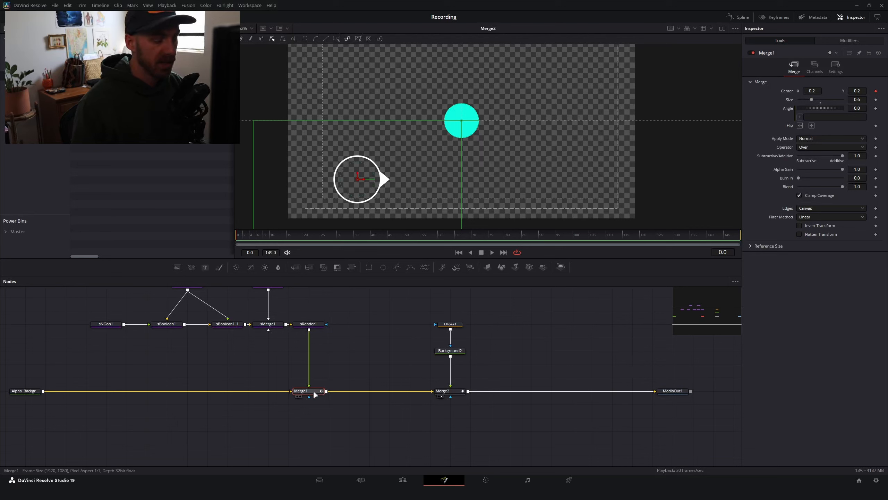
pyautogui.click(833, 40)
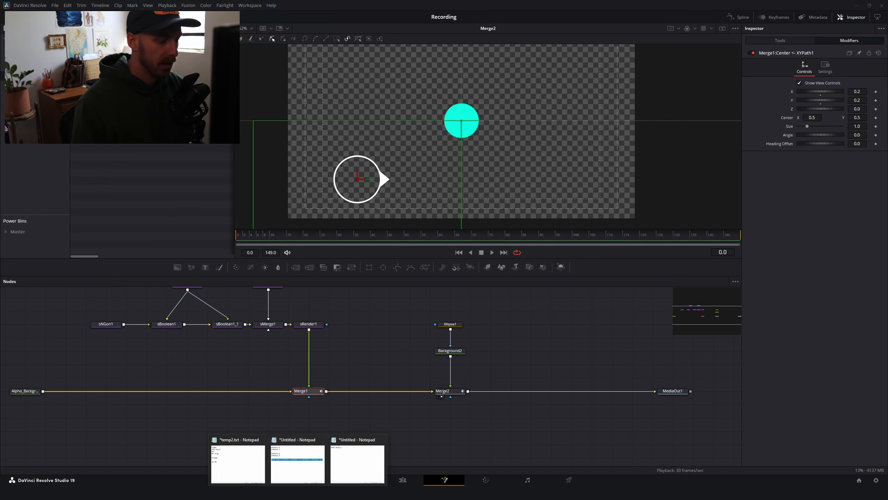
pyautogui.click(335, 462)
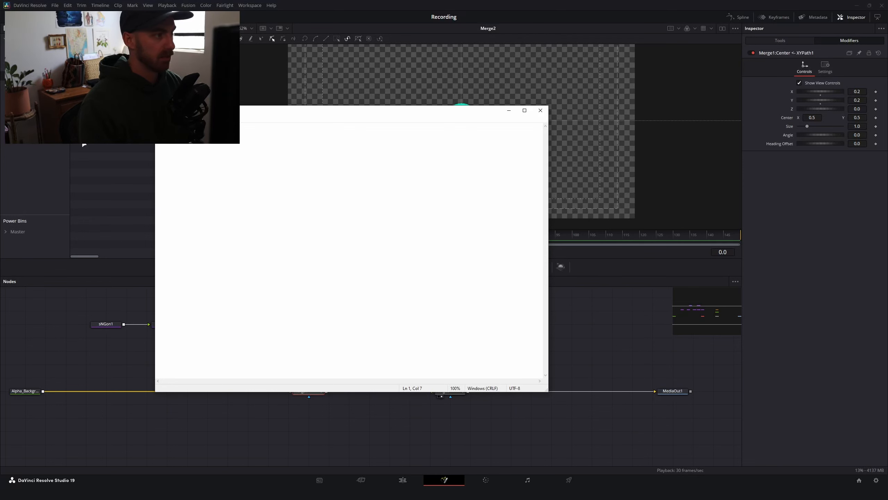
pyautogui.press('BackSpace')
pyautogui.press('BackSpace')
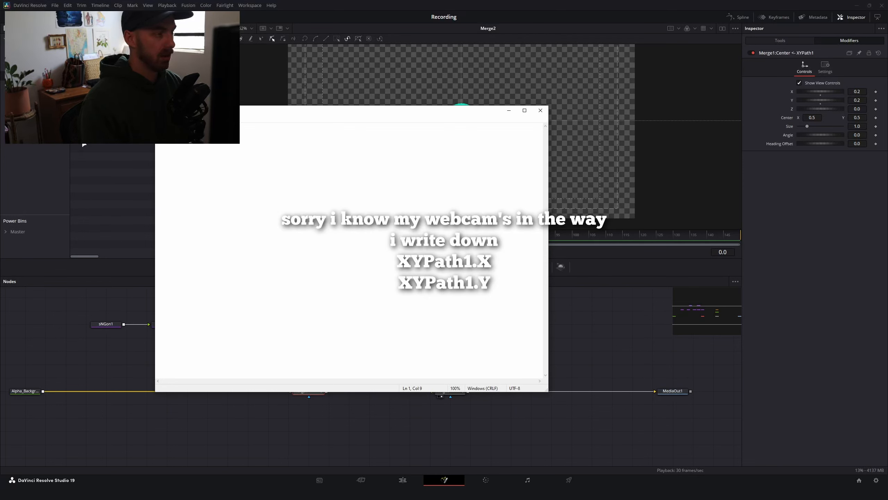
pyautogui.press('Return')
pyautogui.write('XYP')
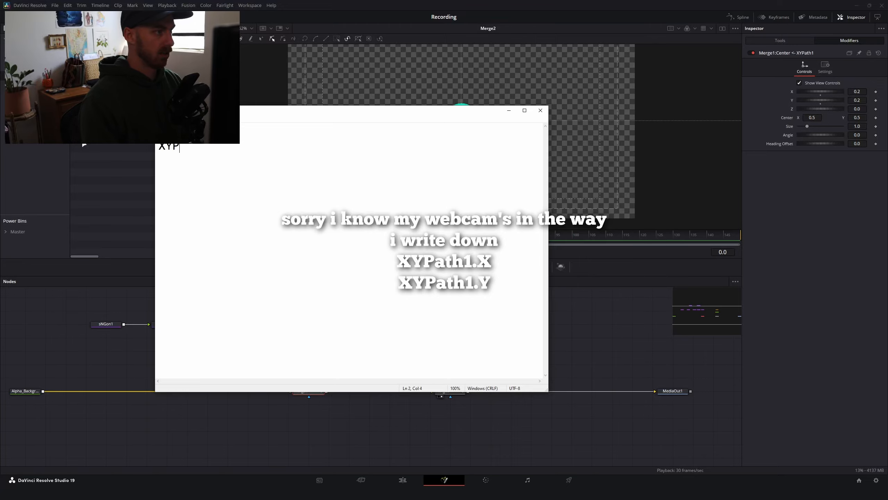
pyautogui.write('ath1.Y')
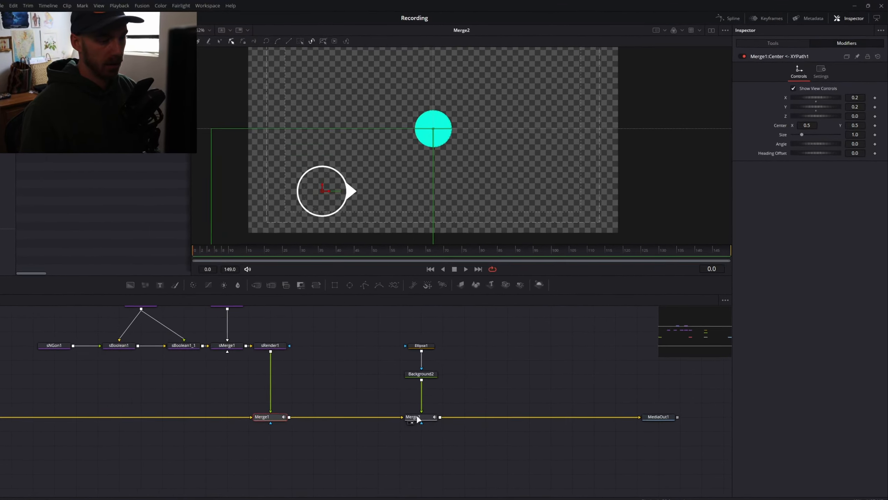
# Select Merge2 to check its XY Path modifier and note XYPath2.X and XYPath2.Y below the first pair in Notepad
pyautogui.click(418, 417)
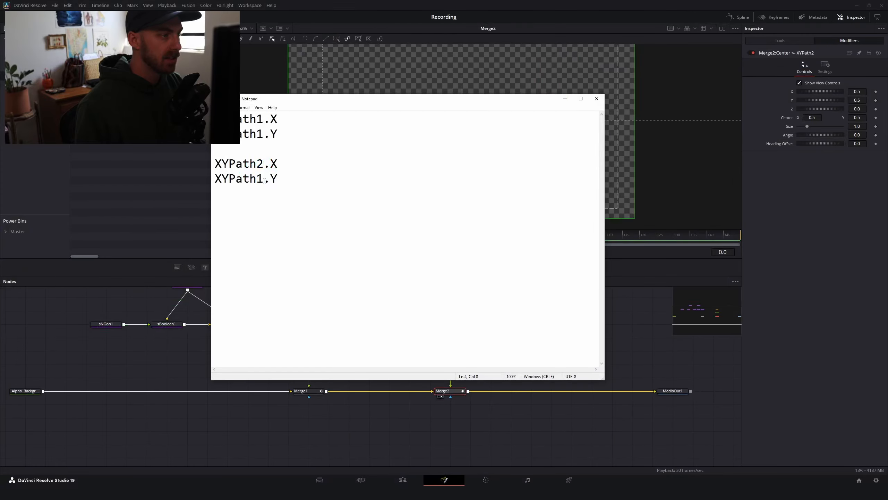
pyautogui.moveTo(265, 181); pyautogui.dragTo(255, 179)
pyautogui.write('2.Y')
pyautogui.click(285, 165)
pyautogui.hotkey('ctrl', 'a')
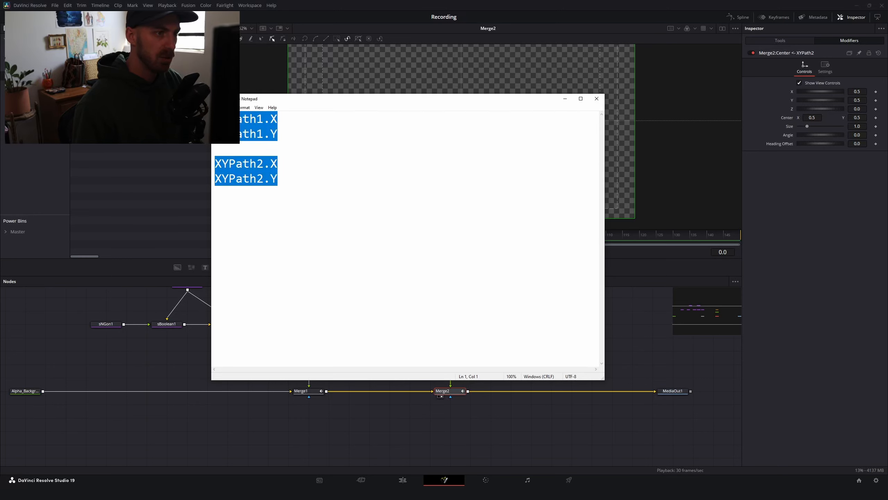
pyautogui.click(317, 200)
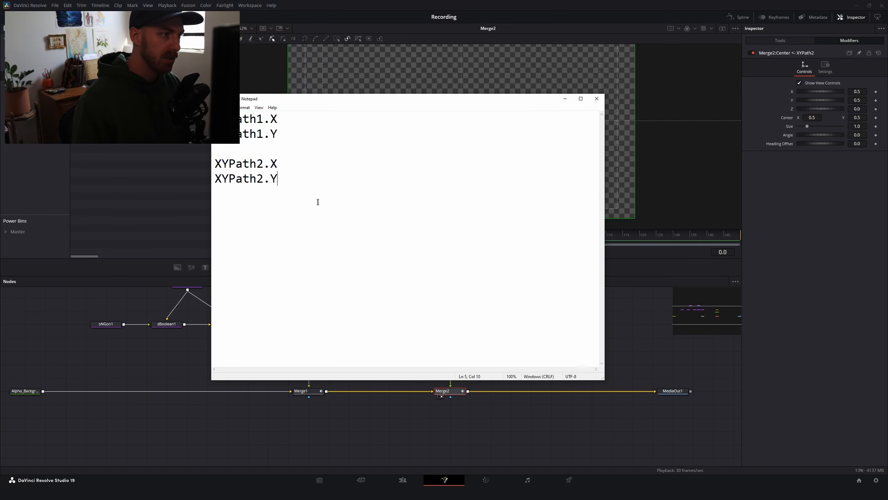
pyautogui.click(565, 98)
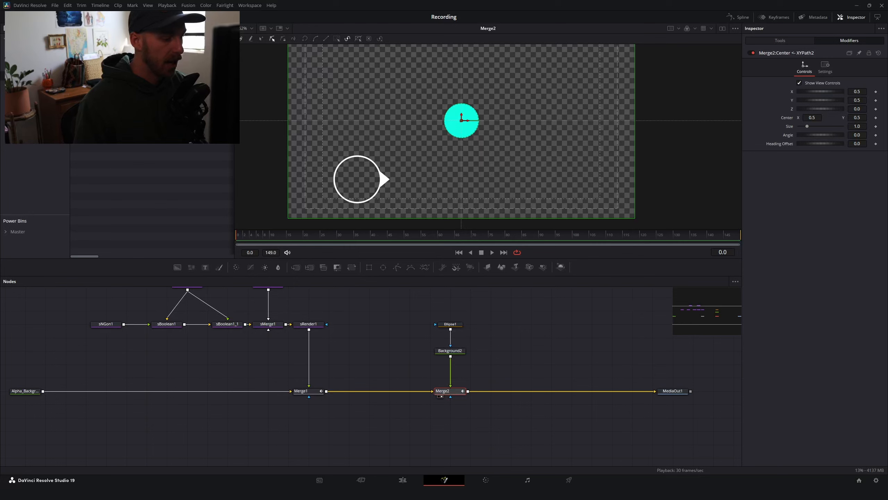
# Open the DaVinci Resolve Reference Manual and examine the inverse trigonometric functions in the Mathematical Expressions table
pyautogui.click(358, 484)
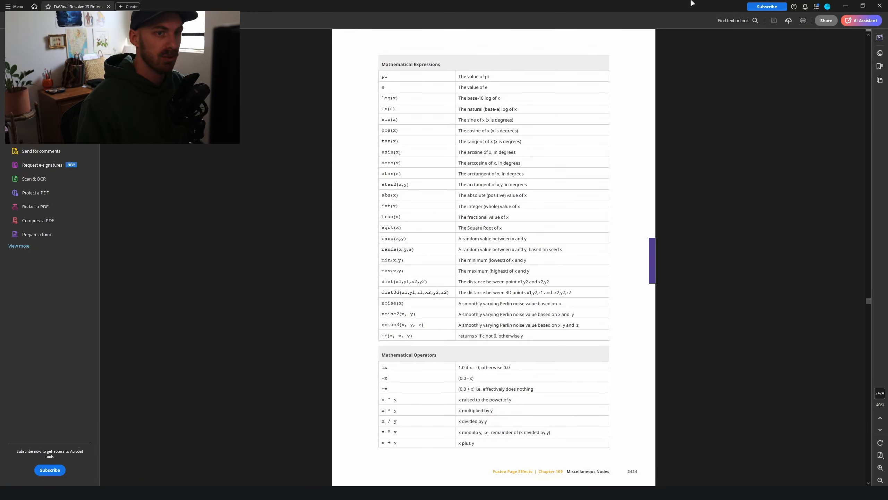
pyautogui.click(846, 6)
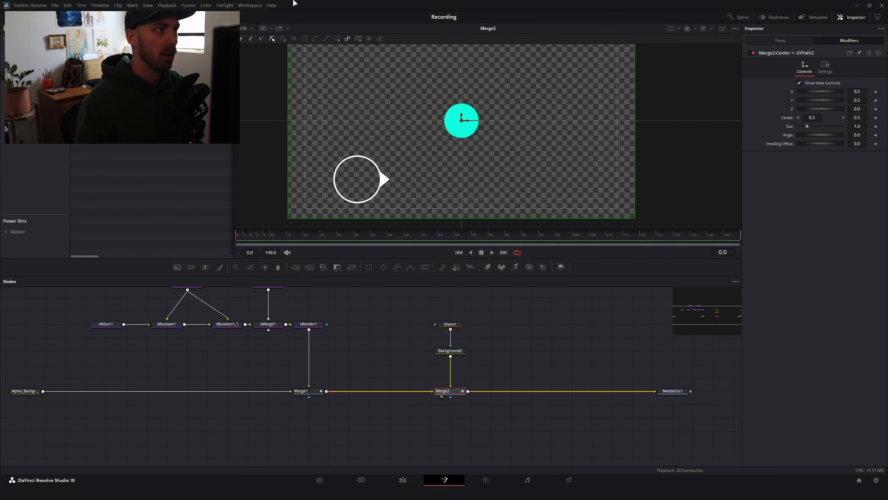
pyautogui.click(275, 6)
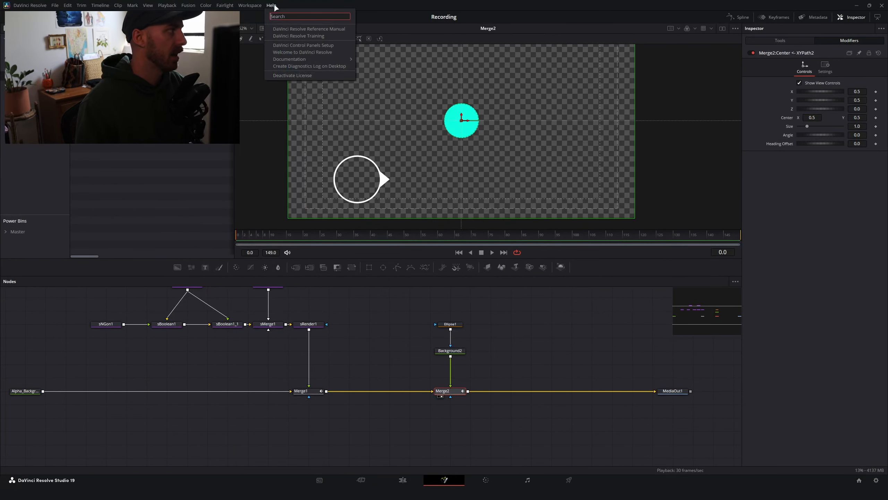
pyautogui.click(324, 30)
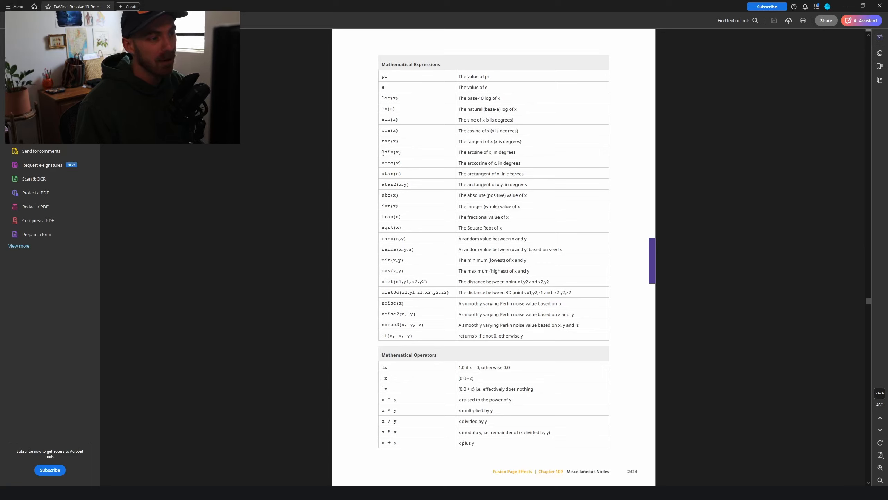
pyautogui.moveTo(382, 152); pyautogui.dragTo(509, 155)
pyautogui.click(436, 158)
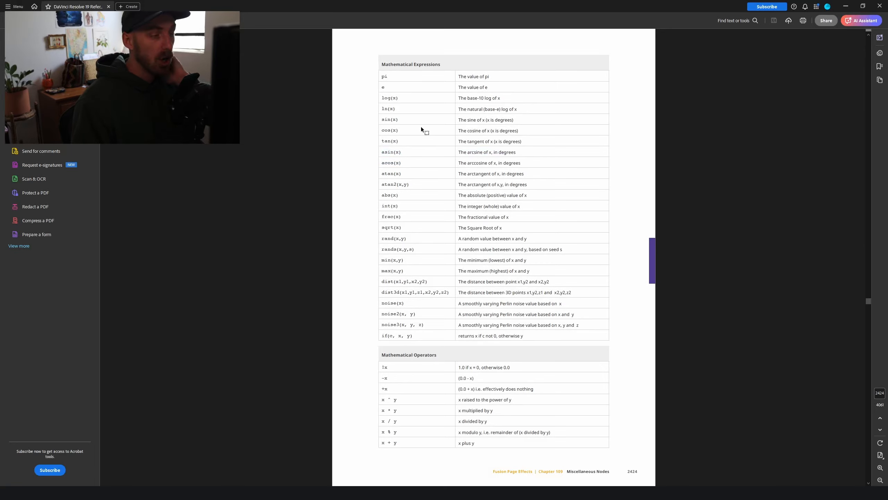
# Place the Notepad notes beside the manual's function table and add math.atan on a new line below the path names
pyautogui.moveTo(301, 492)
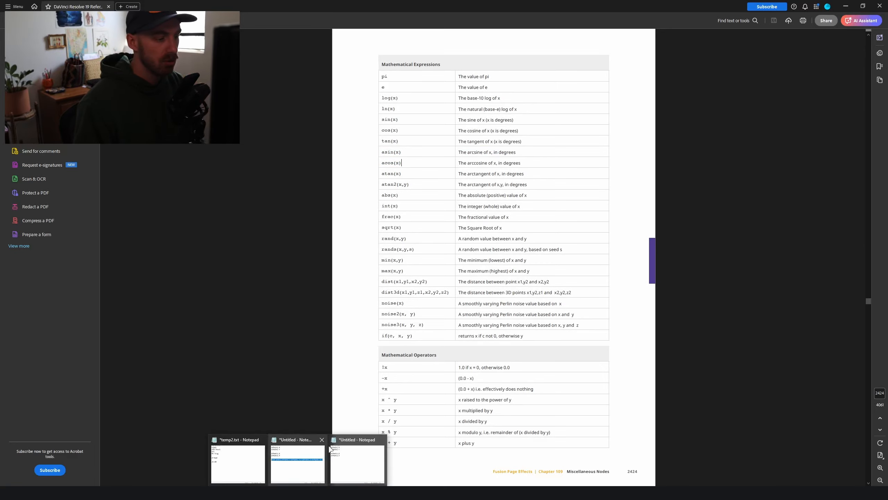
pyautogui.click(350, 457)
pyautogui.moveTo(405, 101); pyautogui.dragTo(704, 148)
pyautogui.press('Return')
pyautogui.press('Return')
pyautogui.write('math')
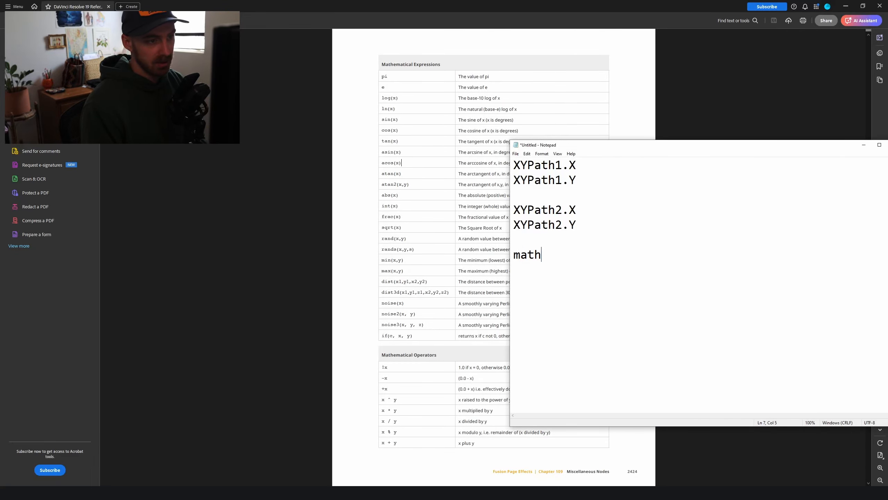
pyautogui.write('.')
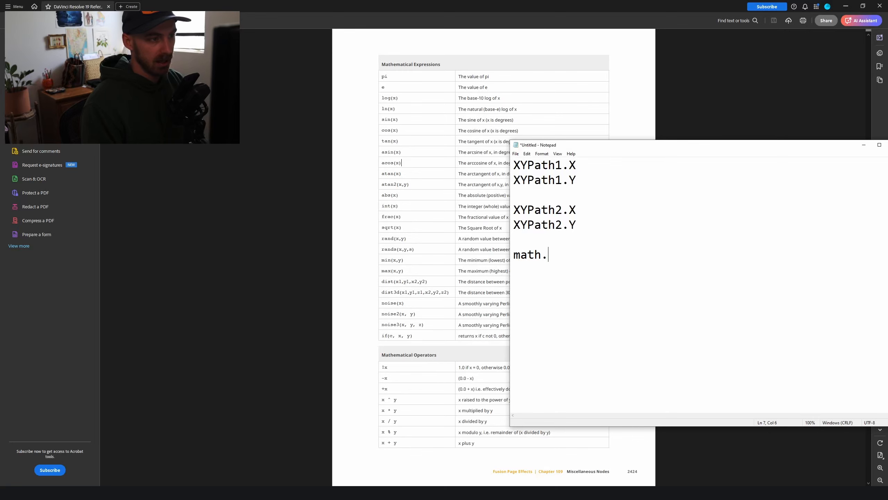
pyautogui.write('atan')
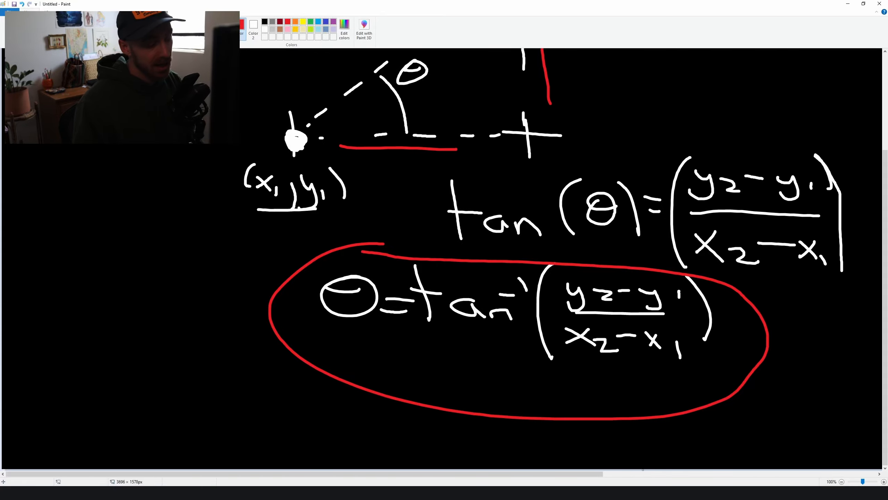
# Arrange the Notepad notes beside the circled inverse-tangent formula in Paint, with the whole sketch fitted in view
pyautogui.moveTo(298, 493)
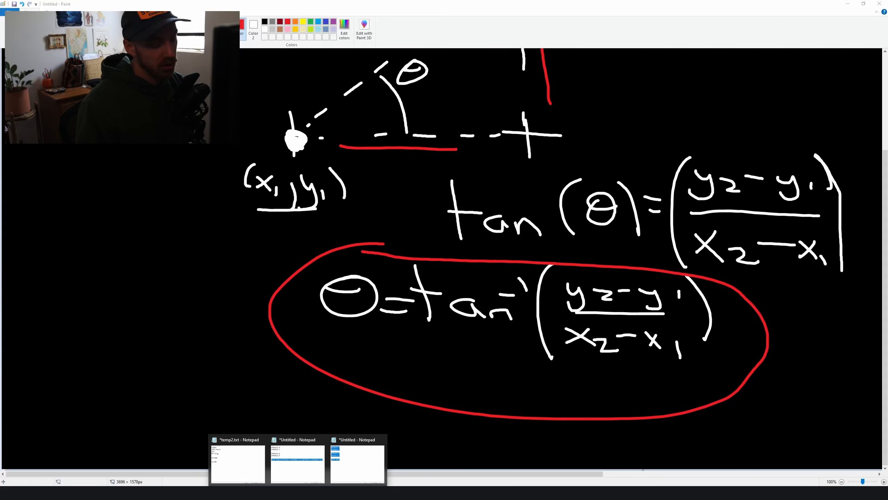
pyautogui.click(352, 468)
pyautogui.moveTo(353, 86); pyautogui.dragTo(220, 17)
pyautogui.scroll(-1, 531, 193)
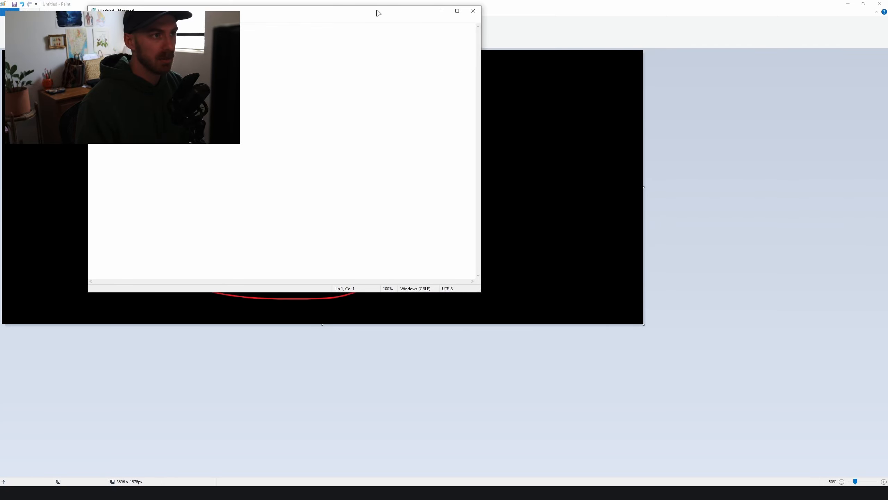
pyautogui.moveTo(377, 14)
pyautogui.mouseDown()
pyautogui.moveTo(457, 61)
pyautogui.moveTo(710, 119)
pyautogui.moveTo(701, 95)
pyautogui.mouseUp()
pyautogui.click(522, 225)
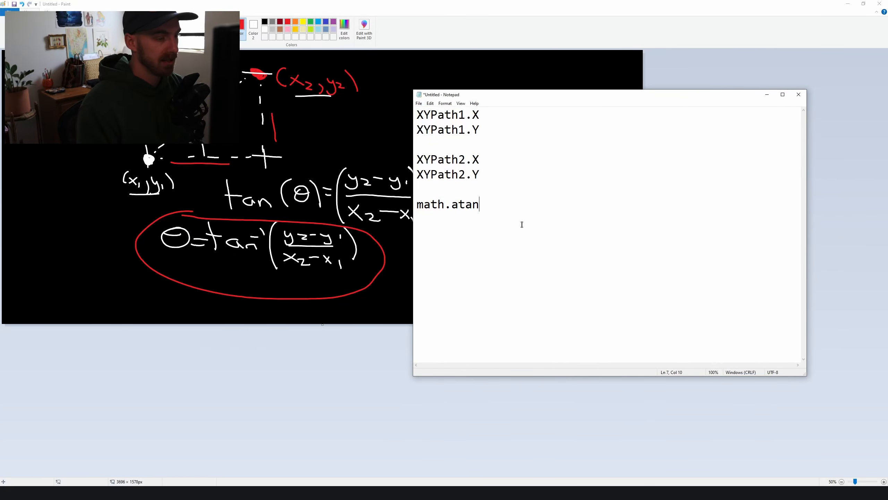
# Write math.atan((XYPath2.Y-XYPath1.Y)) on a new line below math.atan in the Notepad notes
pyautogui.press('Return')
pyautogui.write('math.')
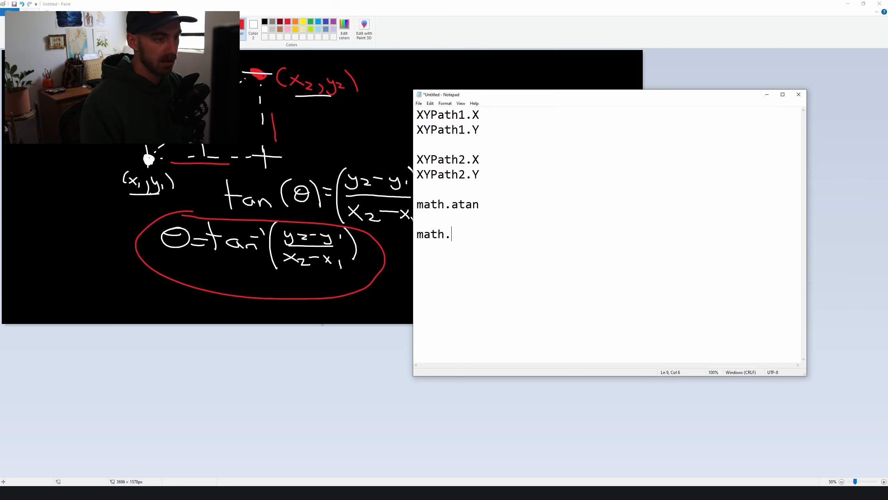
pyautogui.write('atan()')
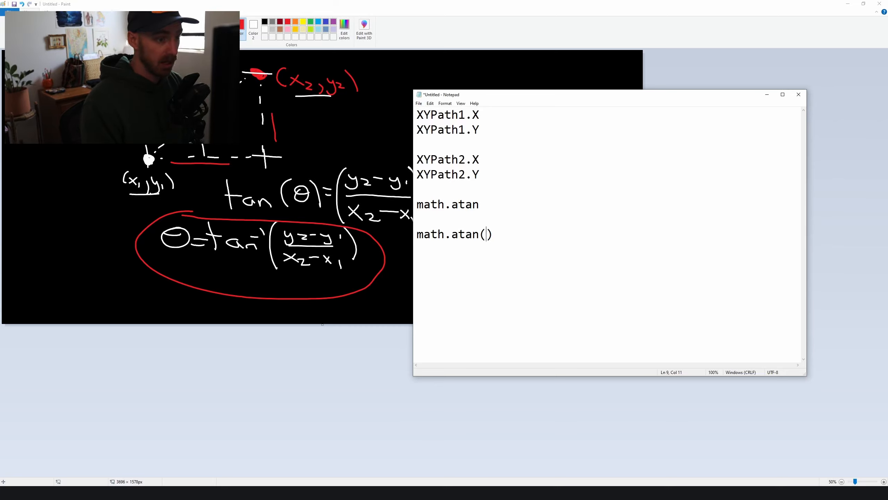
pyautogui.write('()XY')
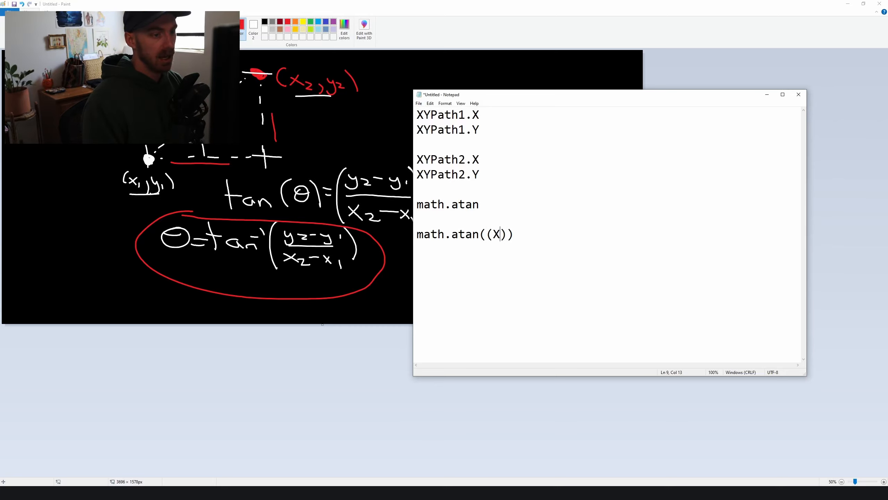
pyautogui.write('Path2.Y')
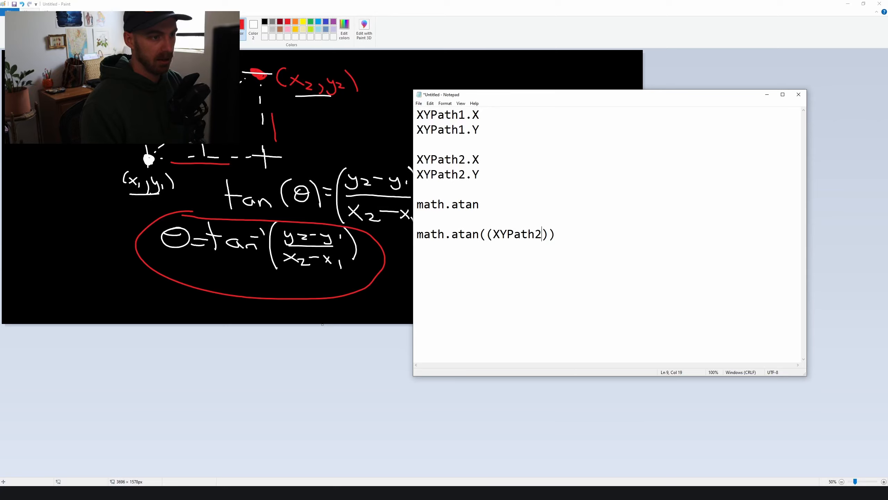
pyautogui.write('-X')
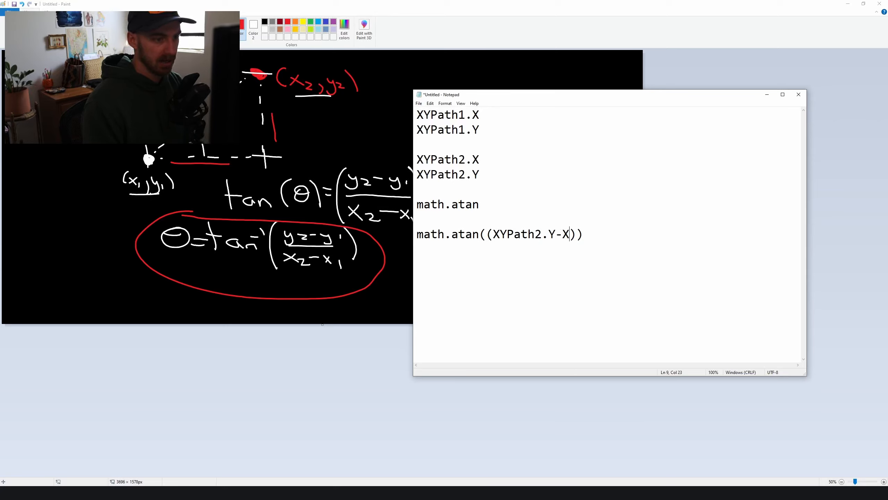
pyautogui.write('YPath1')
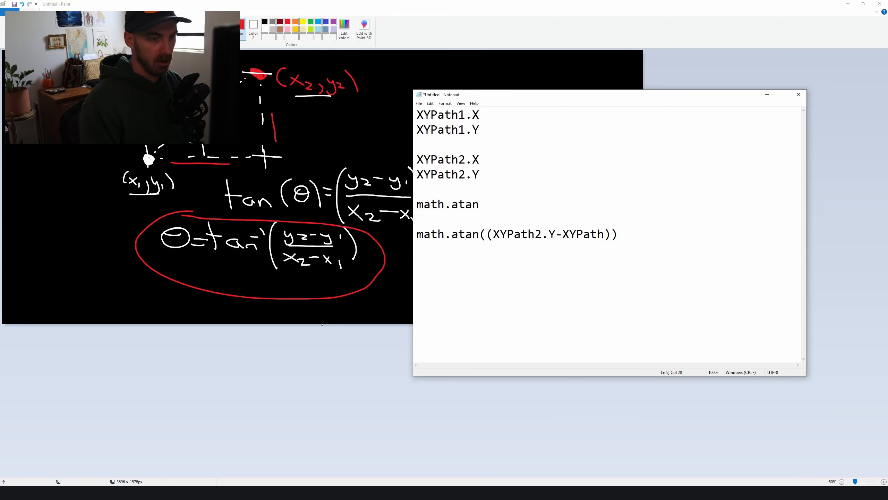
pyautogui.write('.Y')
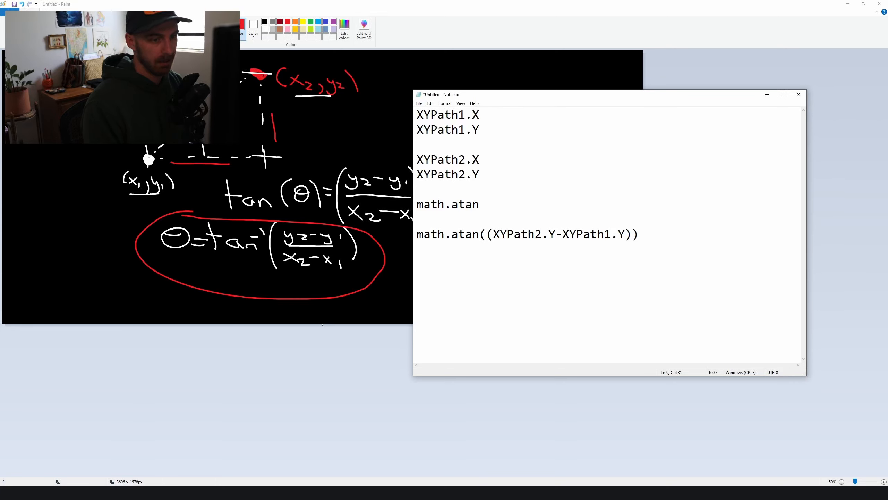
# Inside the arctangent in the Notepad notes, divide the Y difference by a bracketed copy of XYPath2.Y-XYPath1.Y
pyautogui.write(')/')
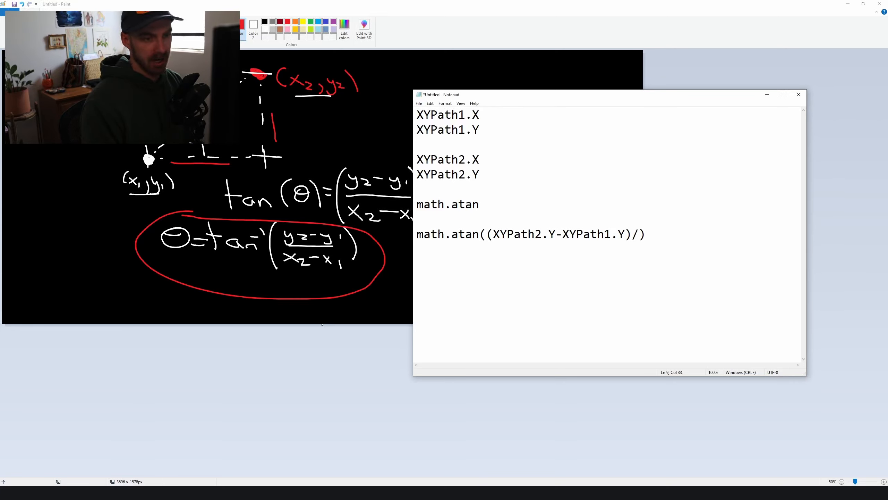
pyautogui.write('()')
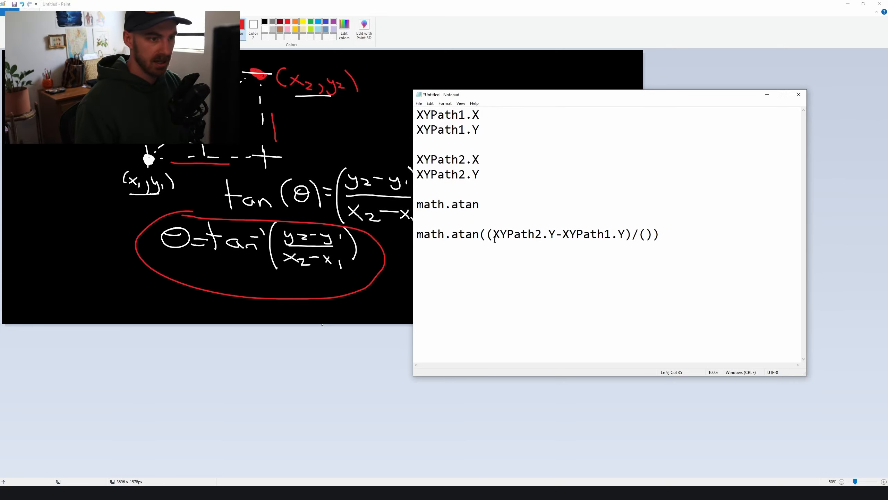
pyautogui.moveTo(492, 234); pyautogui.dragTo(627, 236)
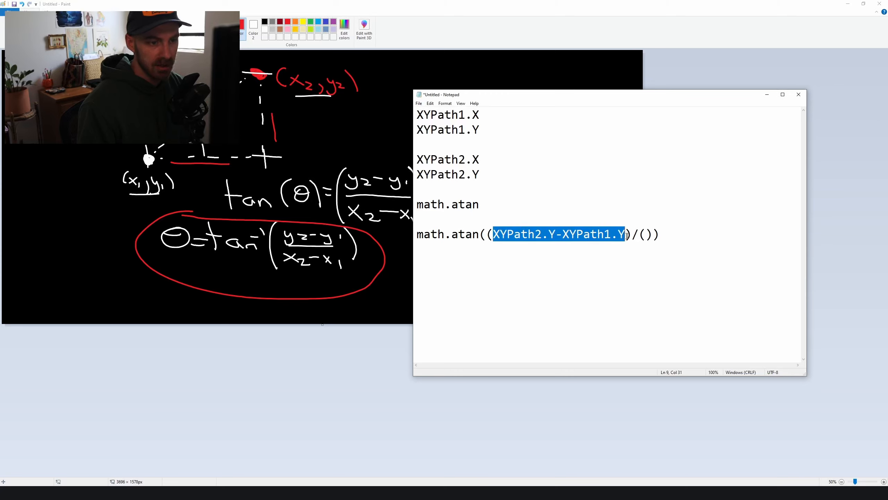
pyautogui.hotkey('ctrl', 'c')
pyautogui.click(647, 235)
pyautogui.hotkey('ctrl', 'v')
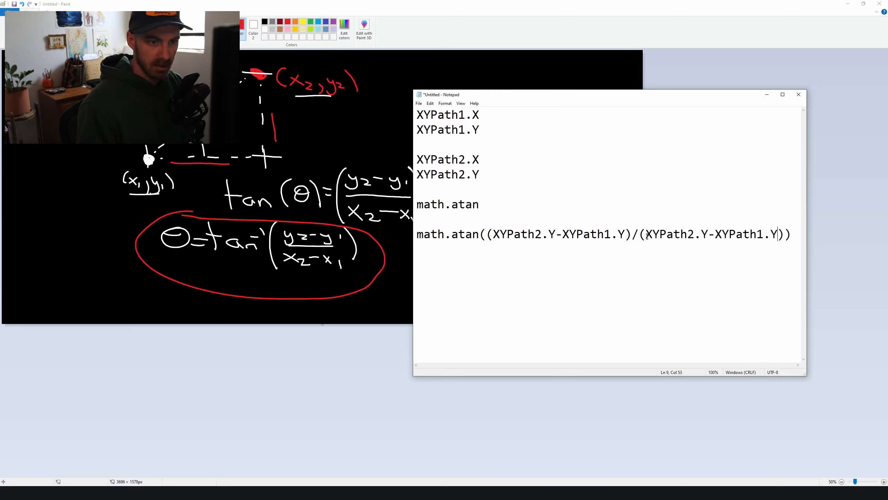
# Change the copied denominator of the arctangent expression to XYPath2.X-XYPath1.X
pyautogui.moveTo(709, 235); pyautogui.dragTo(703, 235)
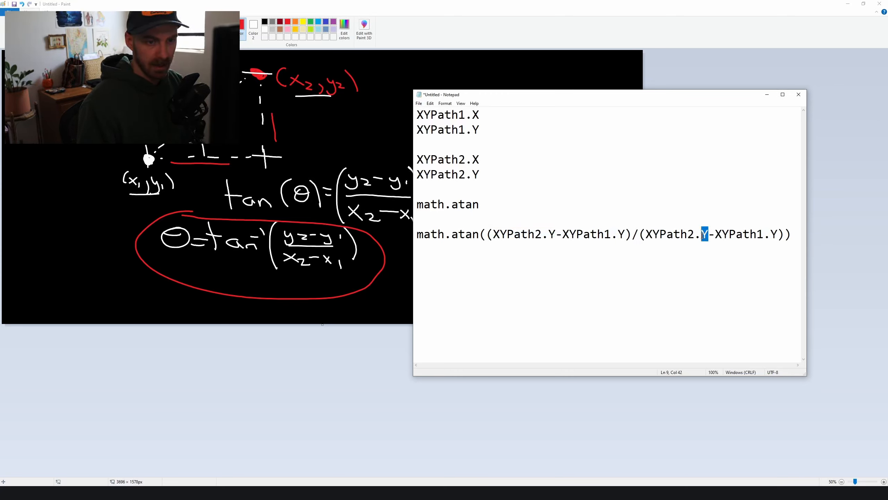
pyautogui.write('X')
pyautogui.keyDown('shift'); pyautogui.click(779, 235); pyautogui.keyUp('shift')
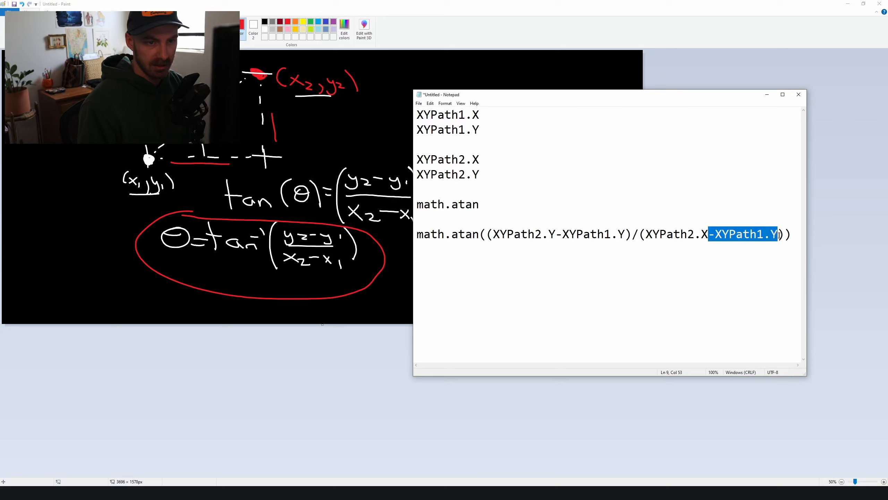
pyautogui.click(778, 235)
pyautogui.press('BackSpace')
pyautogui.write('X')
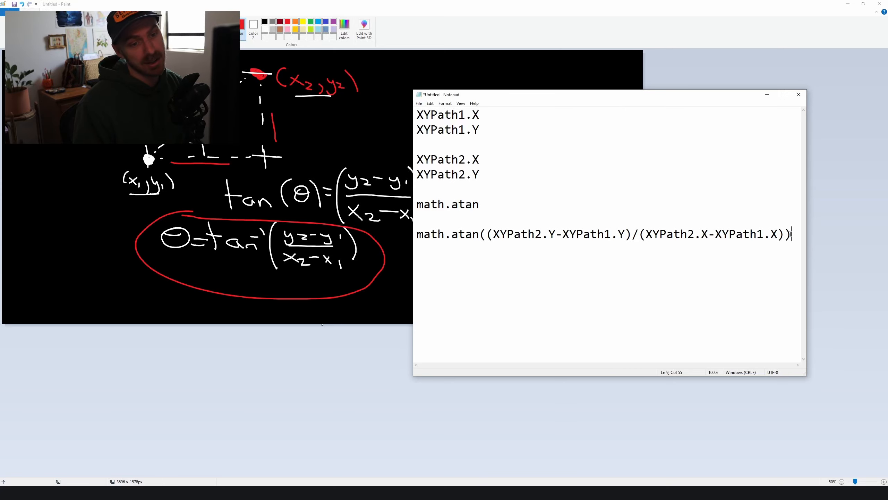
# Enlarge the Notepad window and append *180/math.pi to the arctangent expression to convert it to degrees
pyautogui.moveTo(791, 234); pyautogui.dragTo(469, 218)
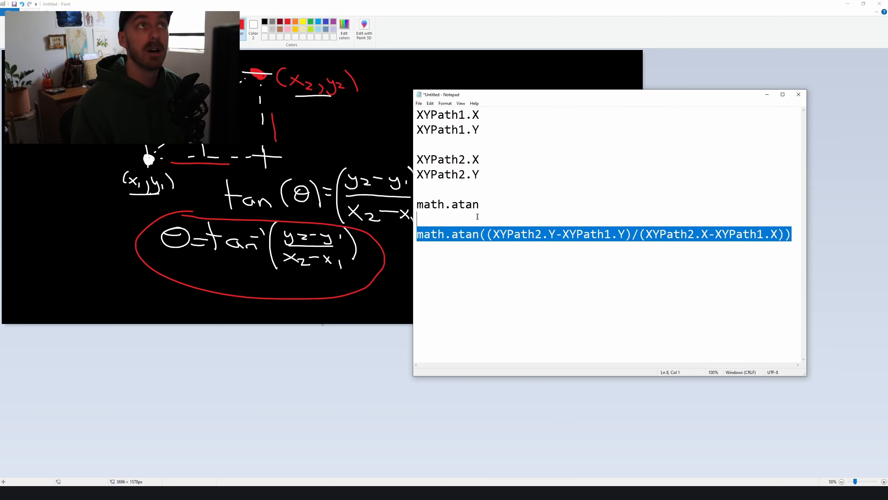
pyautogui.click(798, 238)
pyautogui.moveTo(737, 95); pyautogui.dragTo(737, 57)
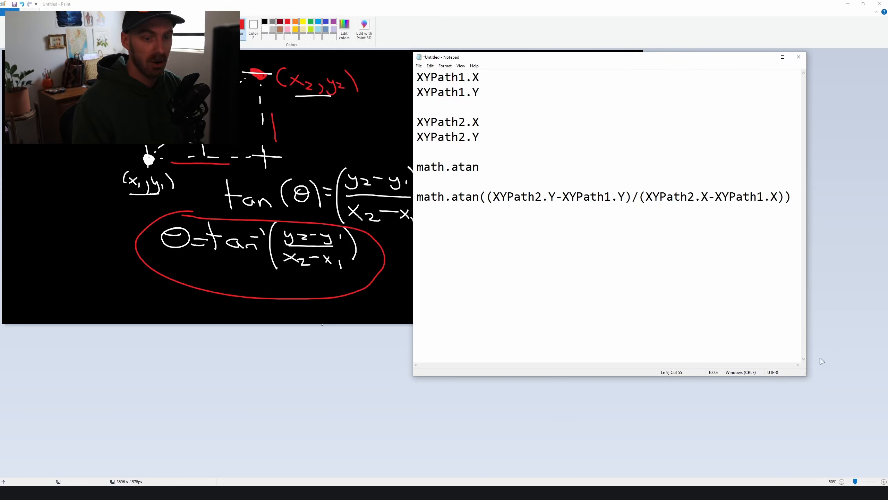
pyautogui.moveTo(807, 303); pyautogui.dragTo(854, 294)
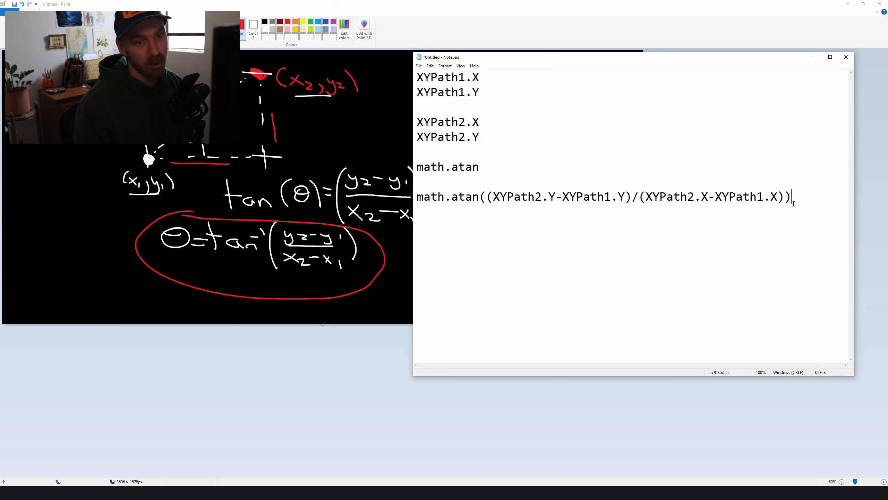
pyautogui.write('*187')
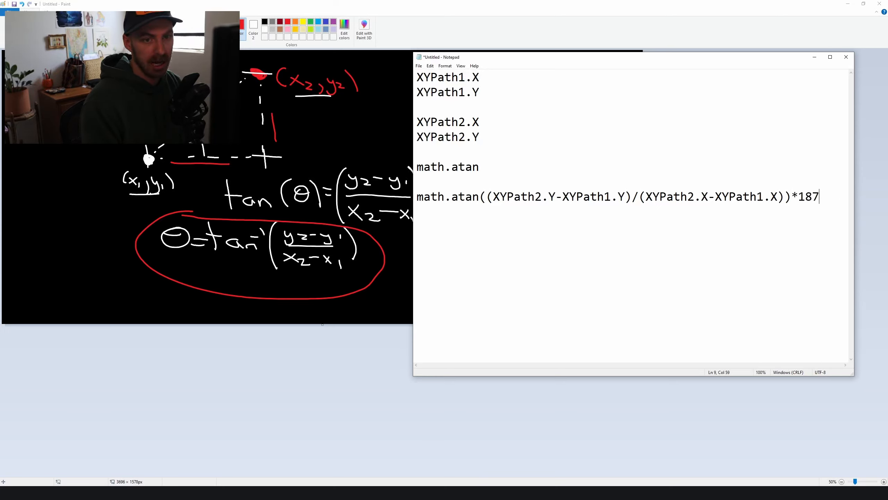
pyautogui.press('BackSpace')
pyautogui.write('0')
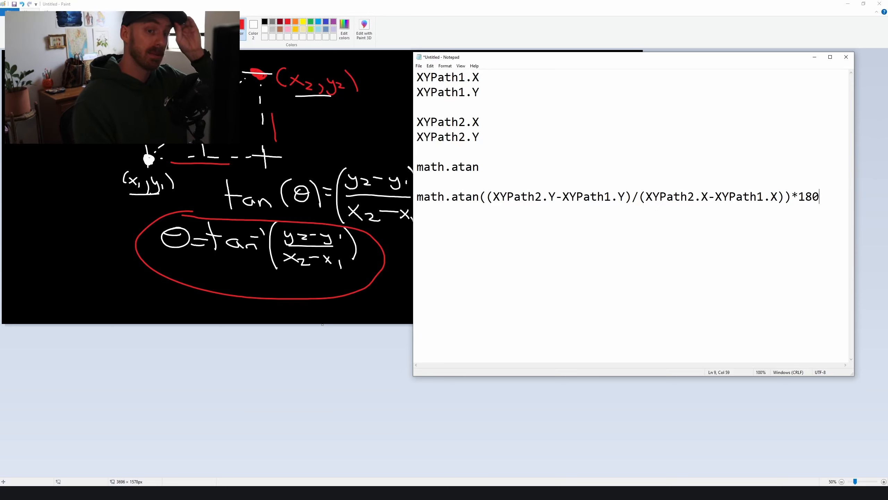
pyautogui.write('/math.pi')
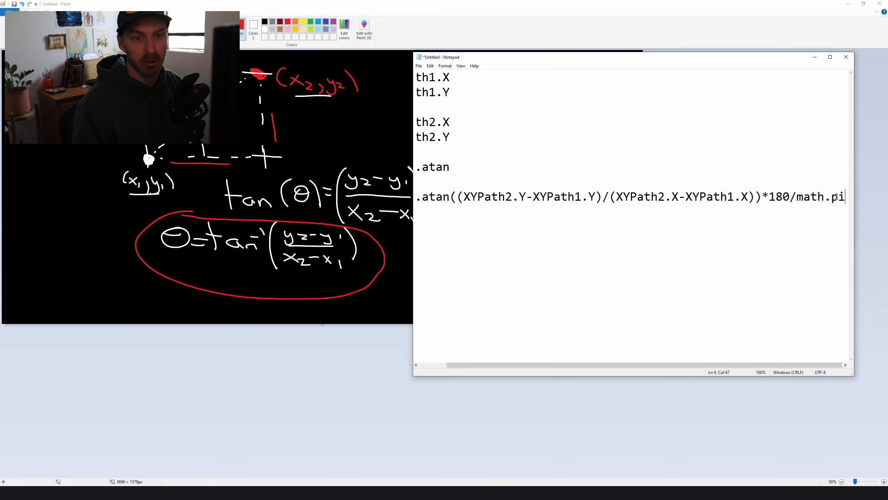
# Copy the whole arctangent expression from the notes into Merge1's Angle expression in DaVinci Resolve and apply it
pyautogui.moveTo(844, 197); pyautogui.dragTo(806, 197)
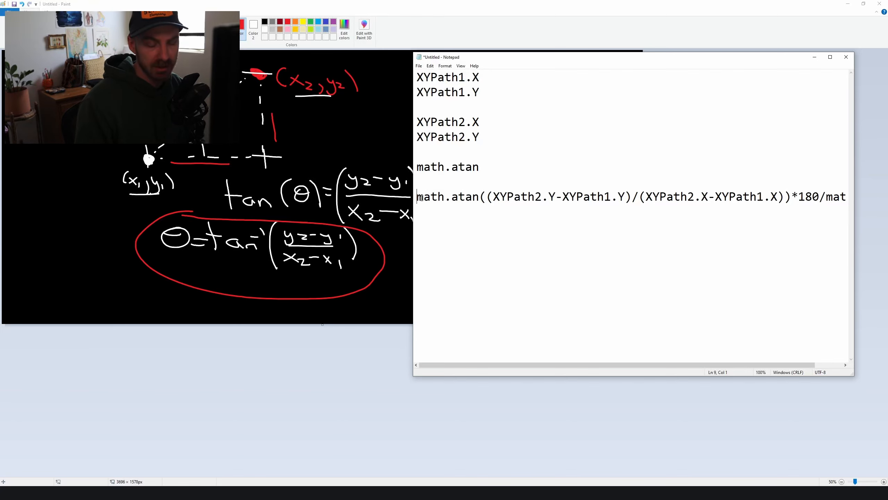
pyautogui.moveTo(417, 197); pyautogui.dragTo(863, 209)
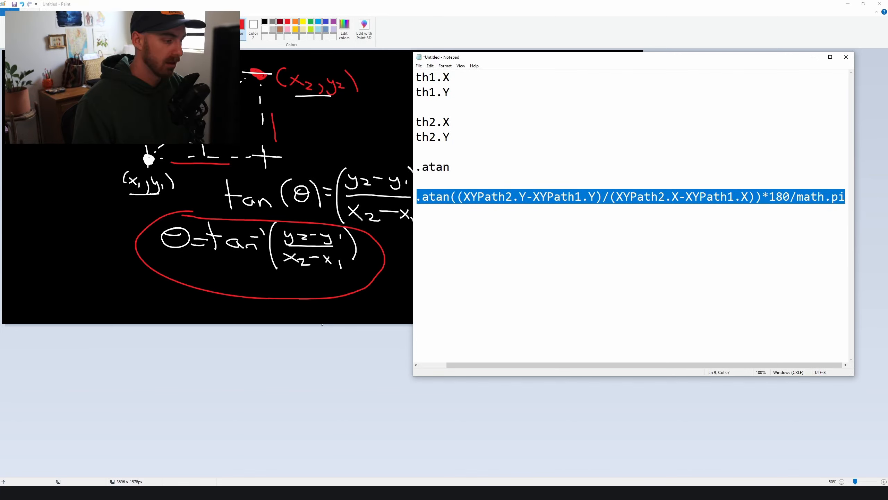
pyautogui.click(291, 492)
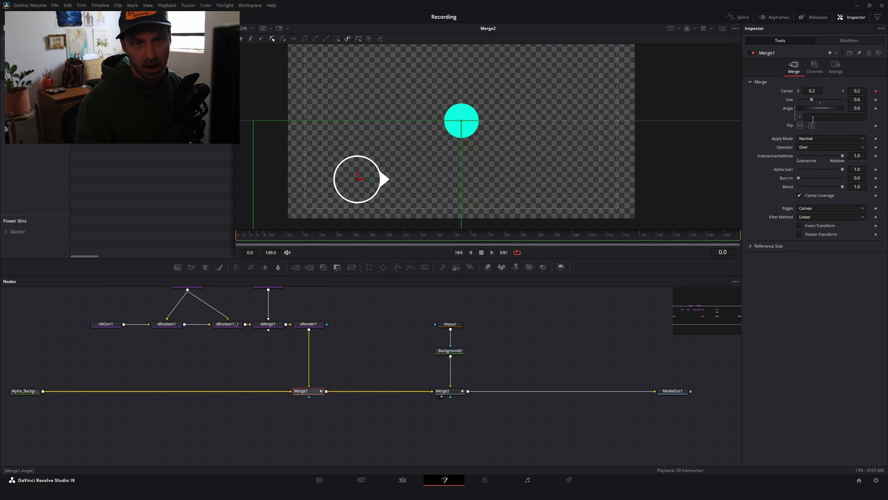
pyautogui.click(813, 118)
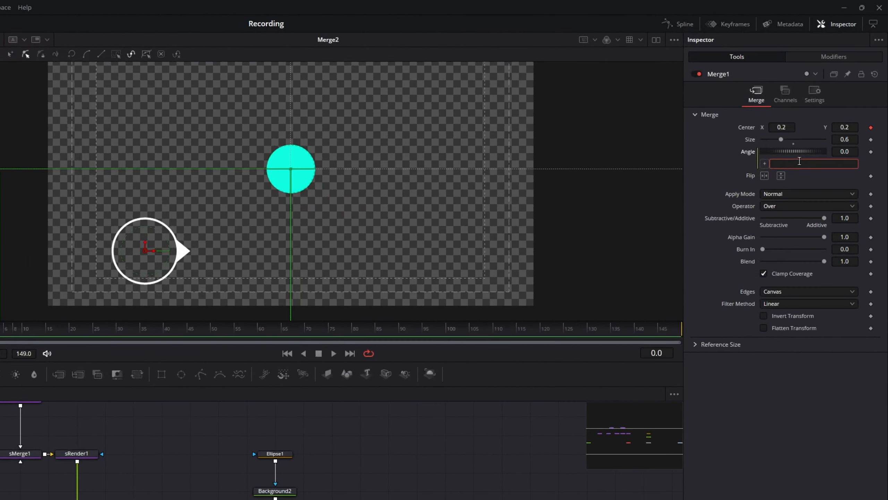
pyautogui.hotkey('ctrl', 'v')
pyautogui.press('Tab')
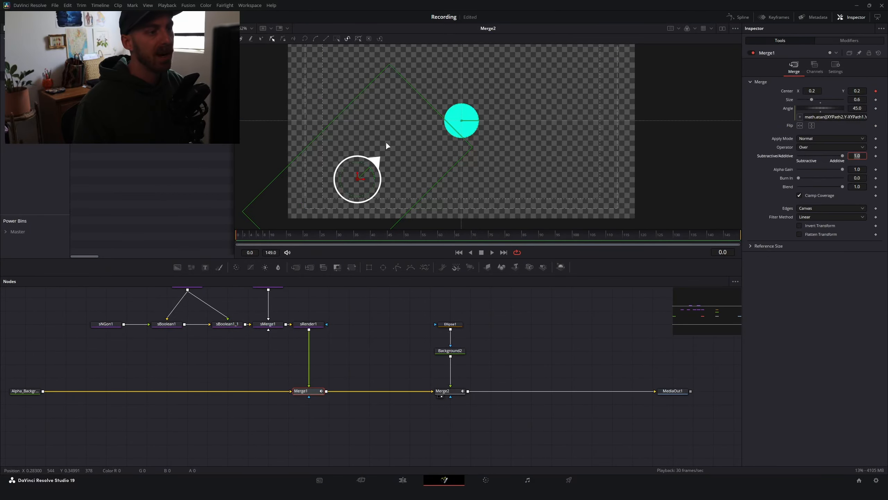
# Move the circle closer to the pointer shape by setting Merge2's XYPath2 modifier to X 0.34 and Y 0.373
pyautogui.click(450, 323)
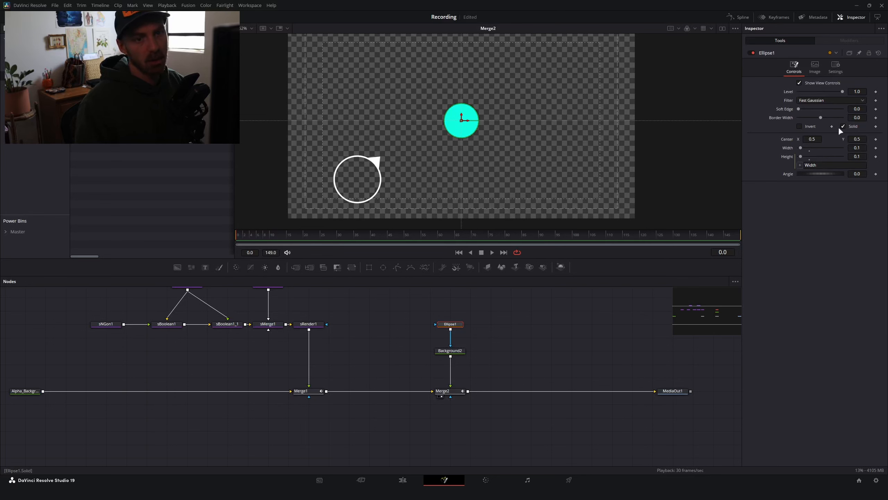
pyautogui.click(454, 390)
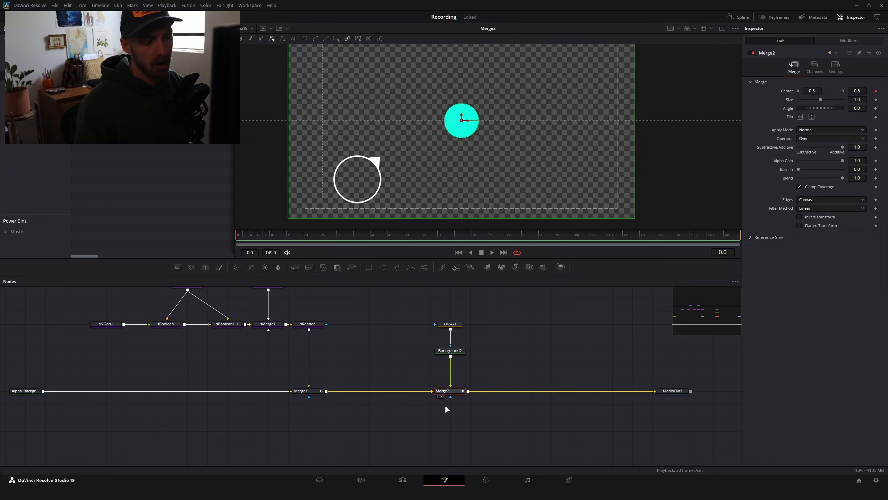
pyautogui.click(840, 40)
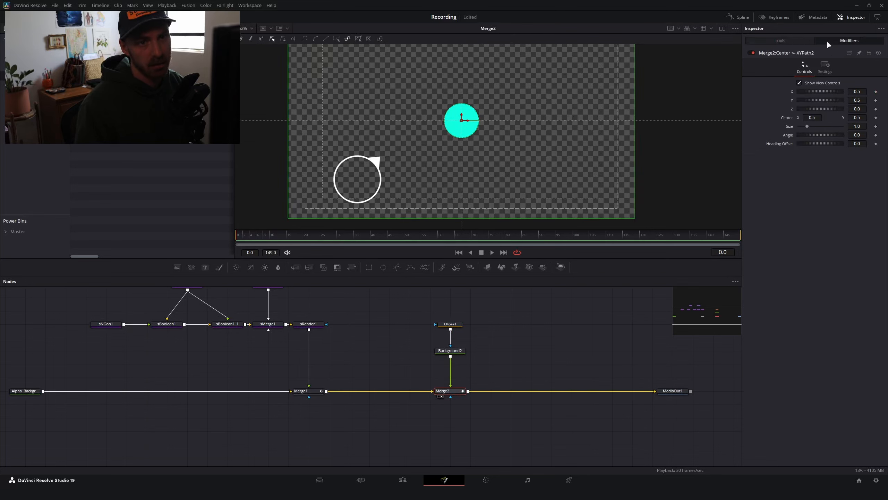
pyautogui.moveTo(859, 92)
pyautogui.mouseDown()
pyautogui.moveTo(850, 92)
pyautogui.moveTo(877, 101)
pyautogui.moveTo(829, 101)
pyautogui.moveTo(866, 101)
pyautogui.mouseUp()
pyautogui.scroll(5, 446, 176)
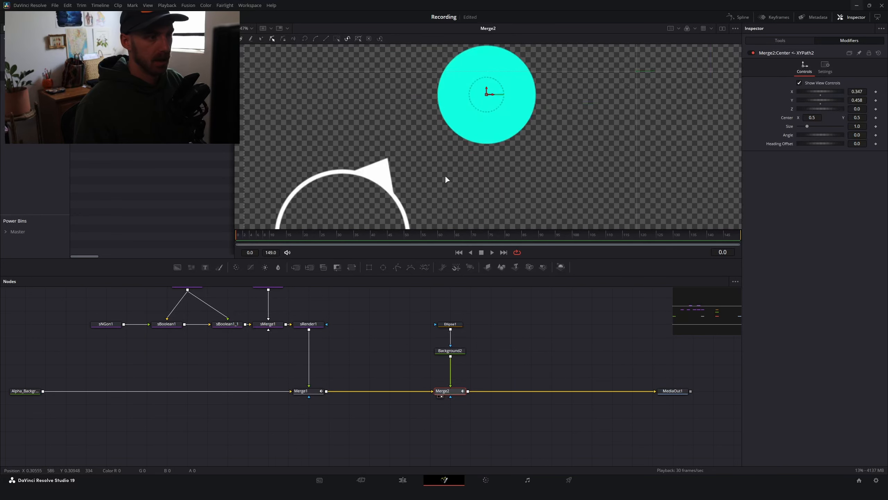
pyautogui.scroll(-3, 444, 180)
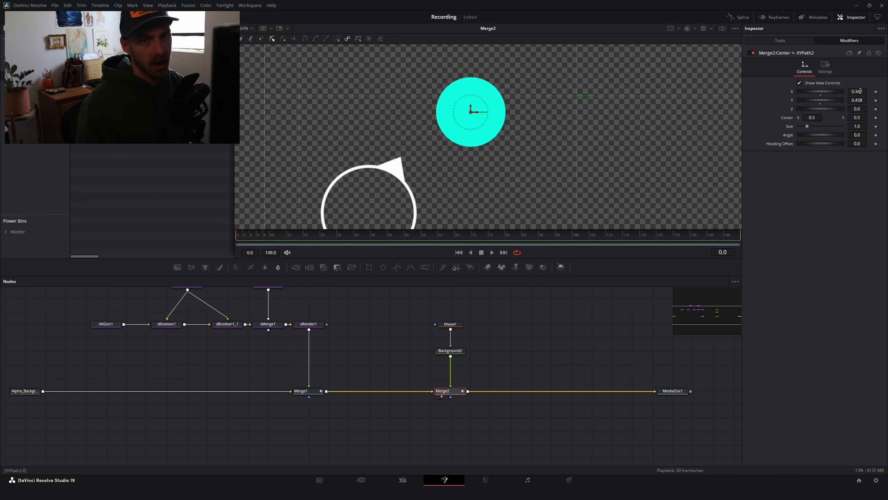
pyautogui.moveTo(857, 91)
pyautogui.mouseDown()
pyautogui.moveTo(833, 91)
pyautogui.moveTo(879, 91)
pyautogui.moveTo(831, 91)
pyautogui.moveTo(875, 100)
pyautogui.moveTo(815, 100)
pyautogui.moveTo(861, 100)
pyautogui.mouseUp()
pyautogui.scroll(-2, 524, 141)
pyautogui.moveTo(656, 130); pyautogui.dragTo(572, 145)
pyautogui.scroll(-1, 571, 144)
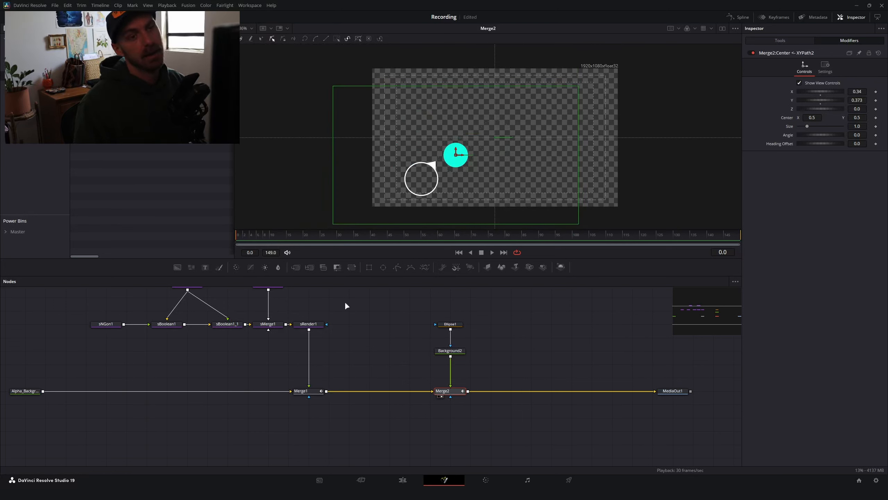
# Select Merge1, switch back to the Notepad notes and insert *9/16 after the X difference, inside the arctangent's closing bracket
pyautogui.click(303, 390)
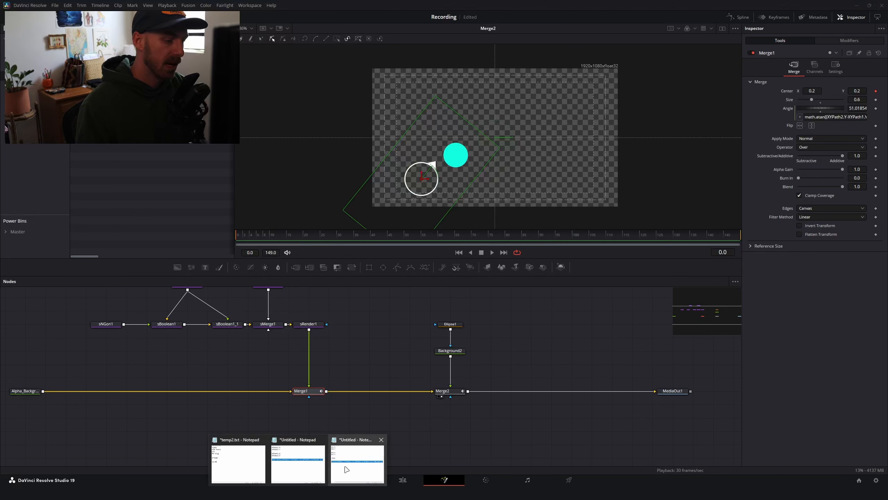
pyautogui.click(347, 469)
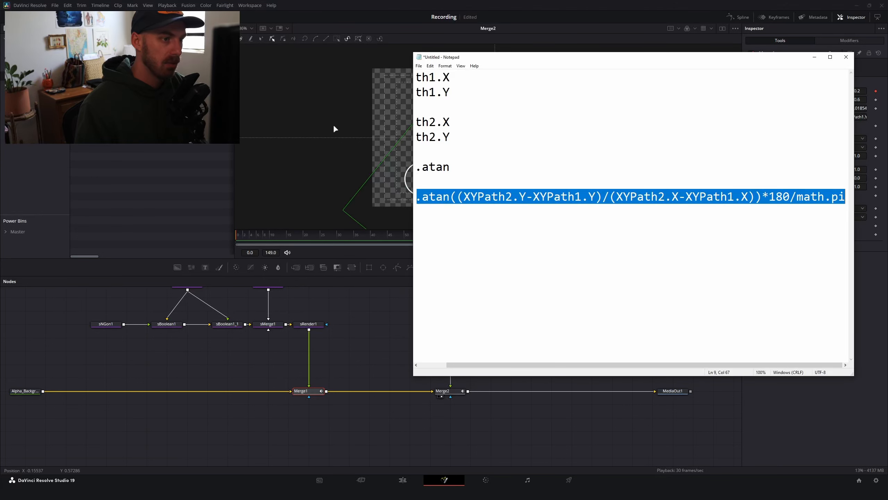
pyautogui.click(502, 187)
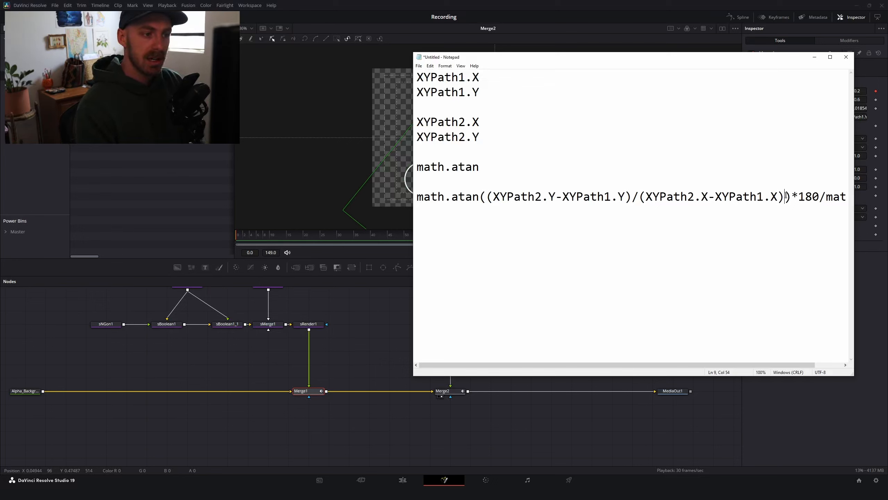
pyautogui.write('*')
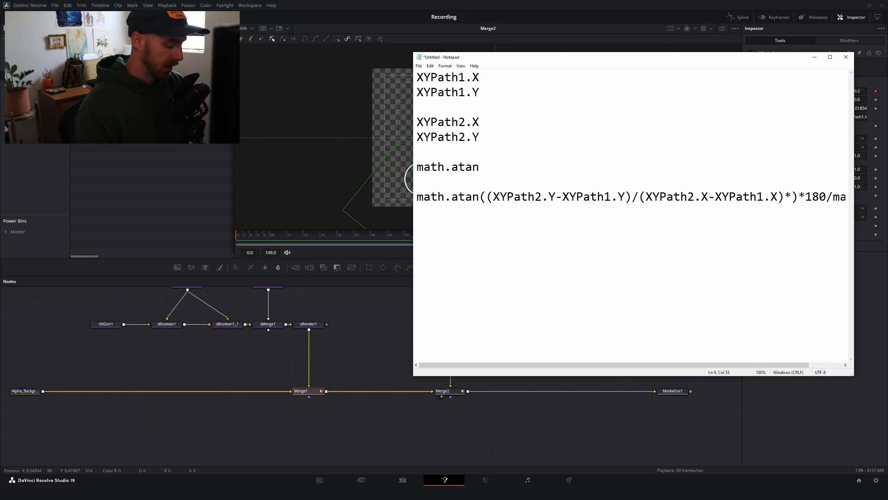
pyautogui.write('9/16')
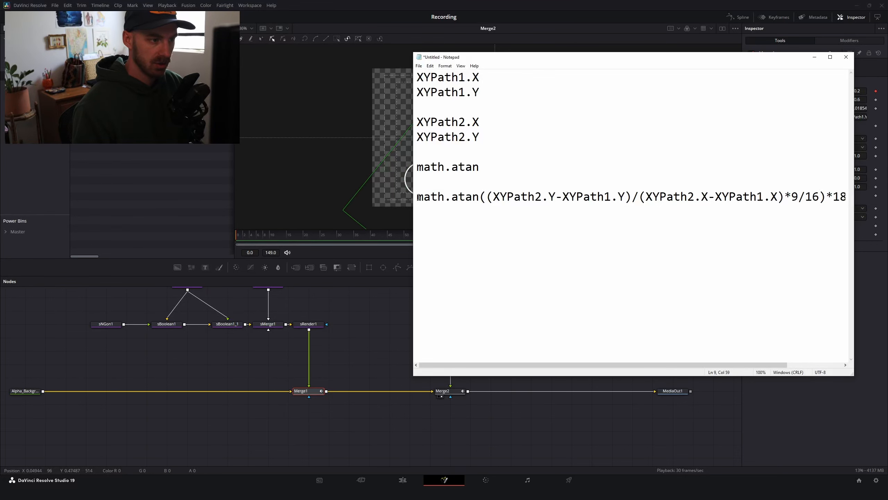
# Replace Merge1's Angle expression with math.atan((XYPath2.Y-XYPath1.Y)/(XYPath2.X-XYPath1.X)*9/16)*180/math.pi from the notes and check the pointer's direction up close
pyautogui.moveTo(419, 198); pyautogui.dragTo(816, 208)
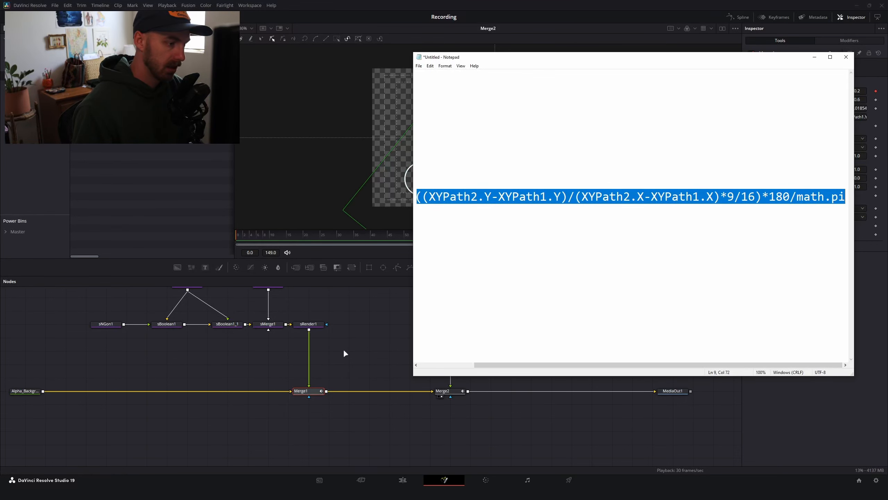
pyautogui.hotkey('alt', 'Tab')
pyautogui.click(843, 117)
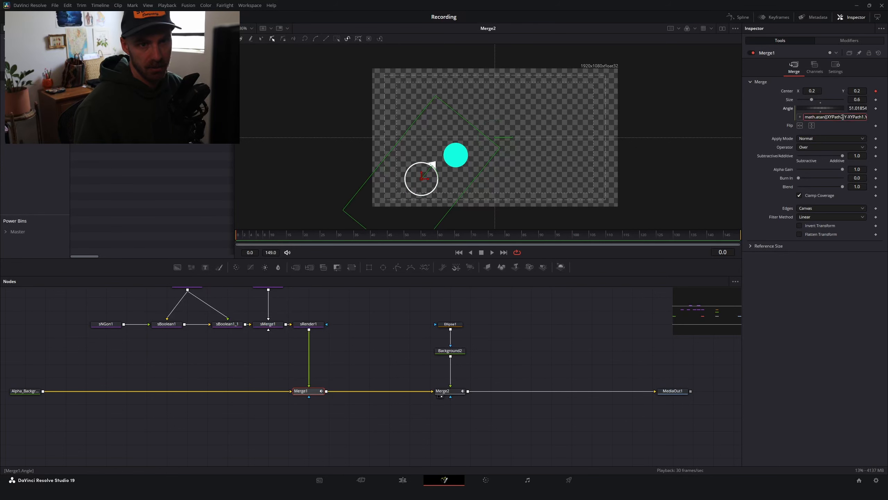
pyautogui.hotkey('ctrl', 'a')
pyautogui.hotkey('ctrl', 'v')
pyautogui.press('Tab')
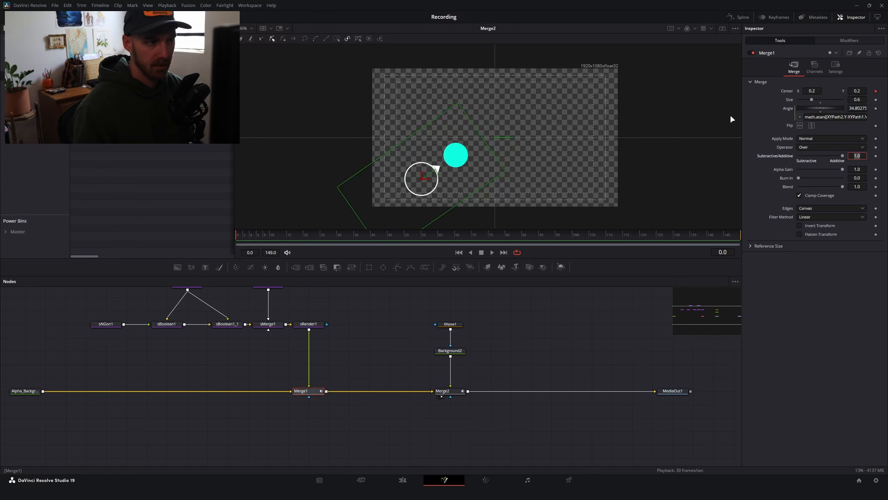
pyautogui.scroll(4, 443, 161)
pyautogui.scroll(-1, 443, 161)
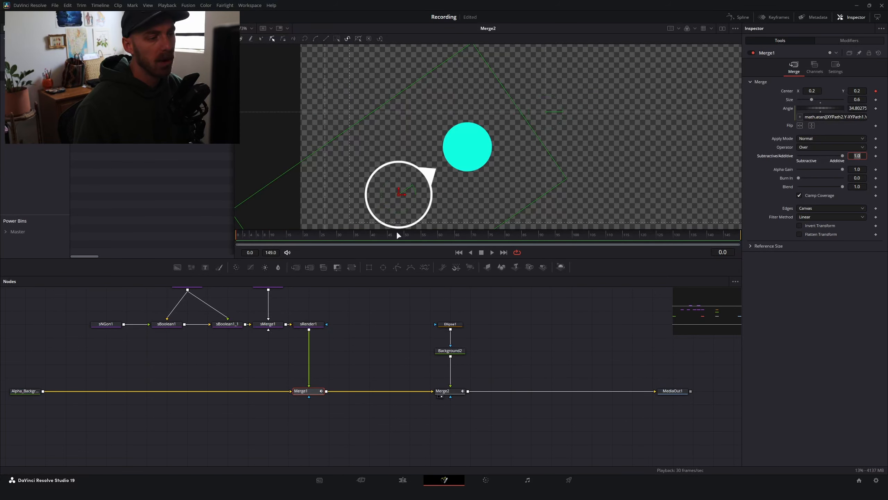
# At frame 20, move the circle away from the pointer by setting Merge2's XYPath2 modifier to X 0.418 and Y 0.502
pyautogui.click(303, 234)
pyautogui.click(450, 324)
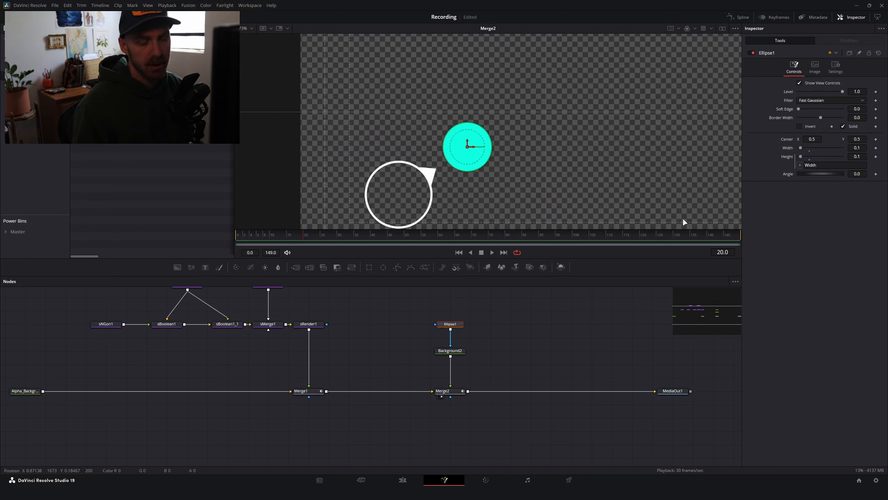
pyautogui.click(450, 393)
pyautogui.click(849, 41)
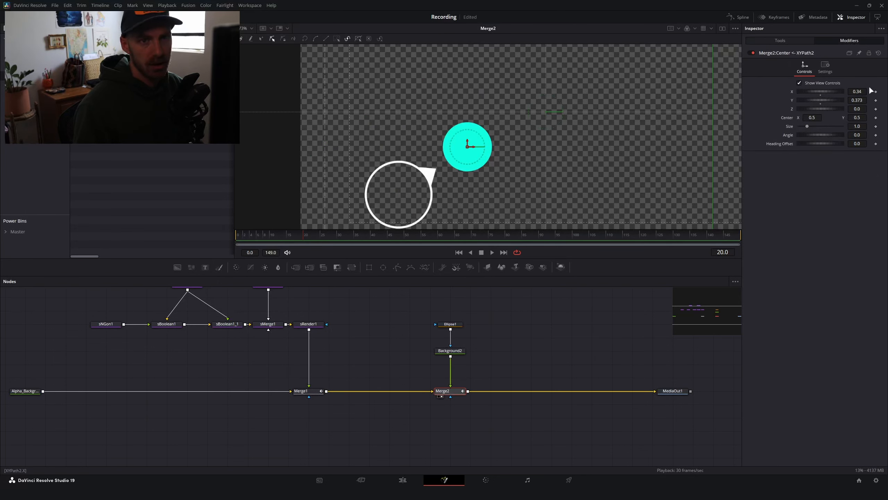
pyautogui.moveTo(857, 91)
pyautogui.mouseDown()
pyautogui.moveTo(846, 91)
pyautogui.moveTo(854, 91)
pyautogui.moveTo(849, 100)
pyautogui.moveTo(861, 100)
pyautogui.mouseUp()
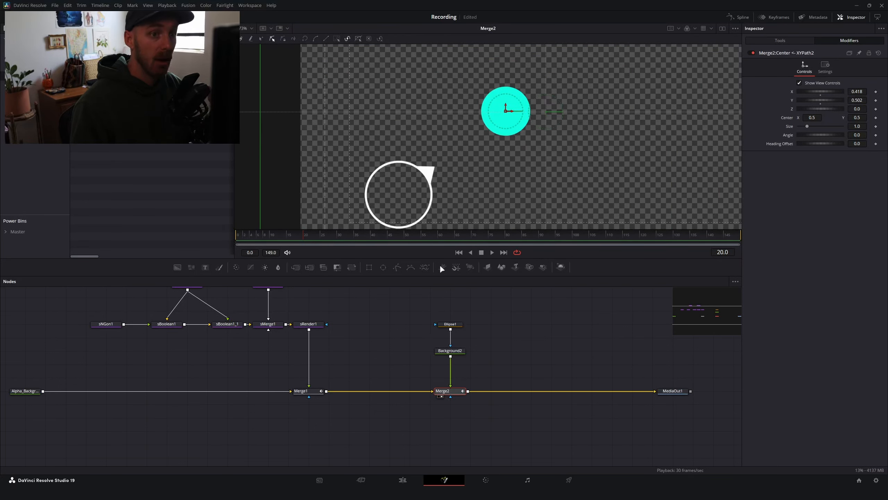
pyautogui.scroll(-1, 414, 182)
pyautogui.scroll(-1, 503, 164)
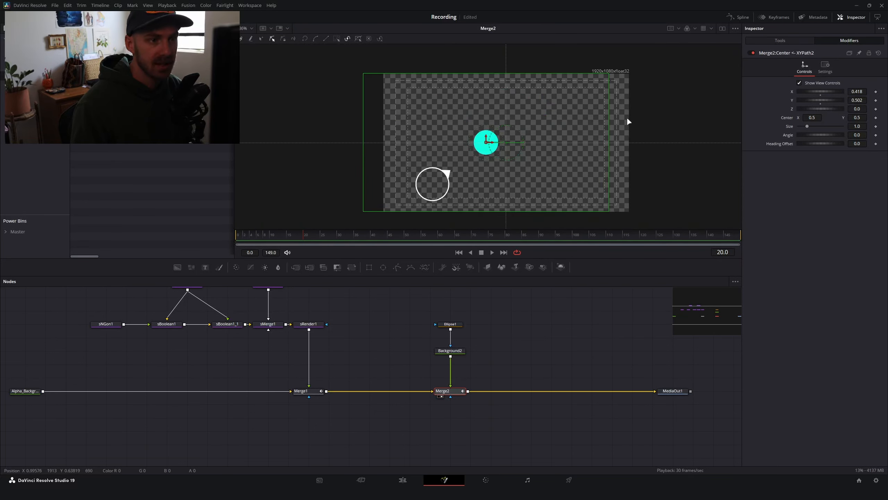
pyautogui.scroll(3, 608, 71)
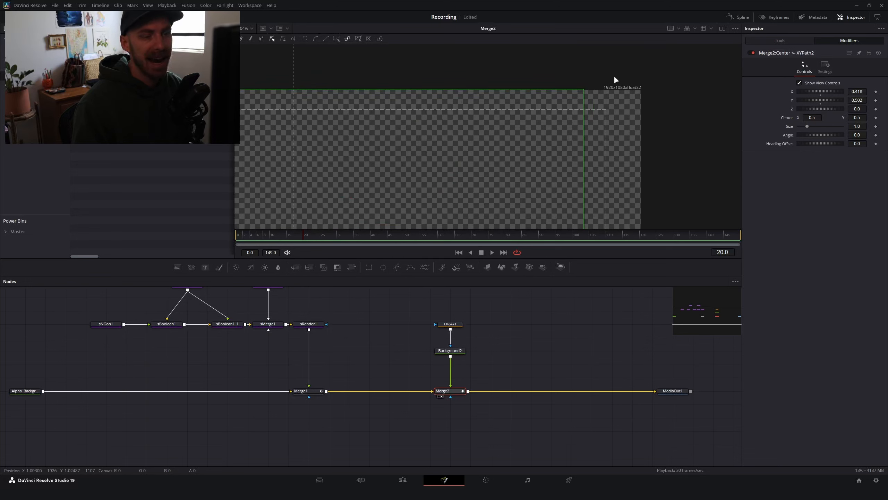
pyautogui.scroll(-2, 604, 84)
pyautogui.scroll(-1, 524, 123)
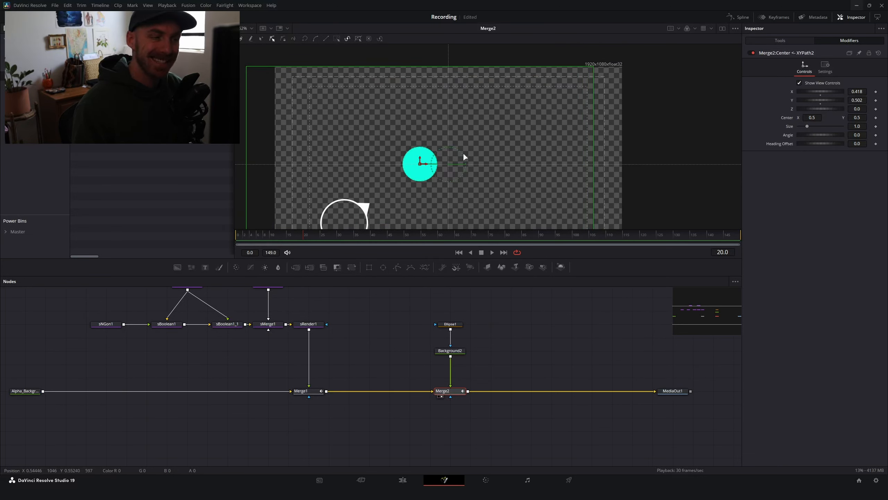
pyautogui.scroll(-1, 462, 160)
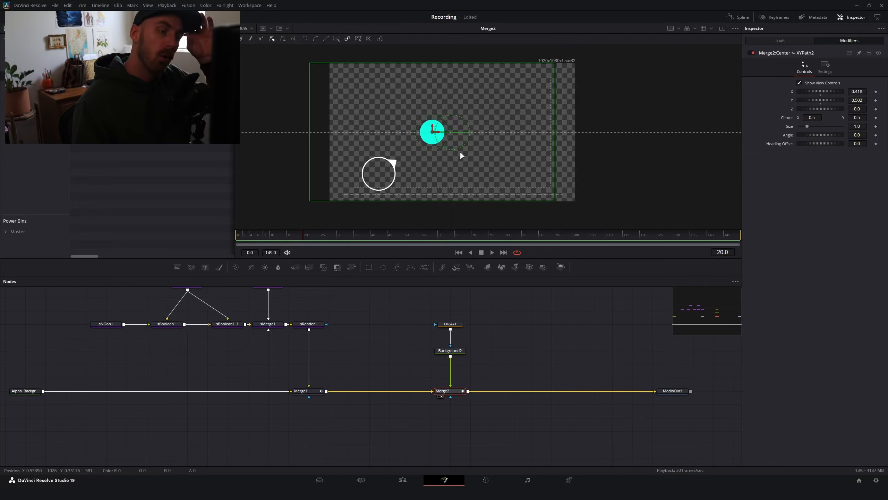
# Switch to the Notepad notes and highlight the *9/16 factor and its 9 in the arctangent expression
pyautogui.moveTo(297, 494)
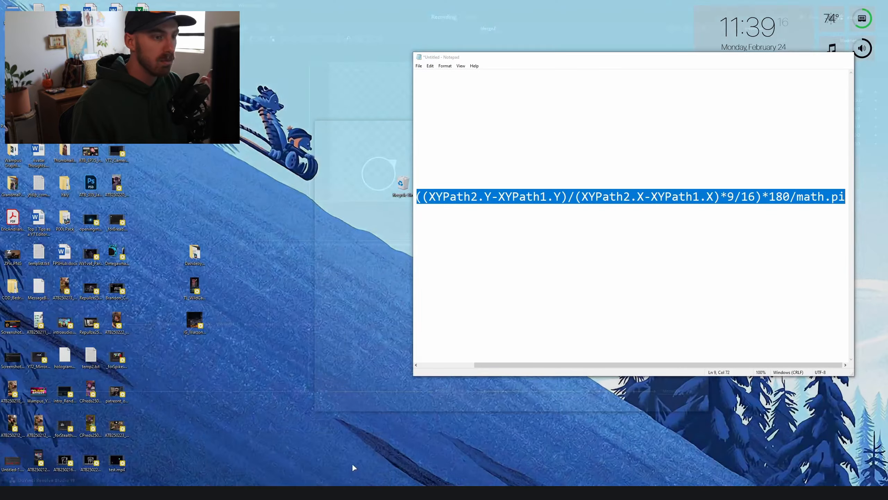
pyautogui.click(352, 463)
pyautogui.click(705, 185)
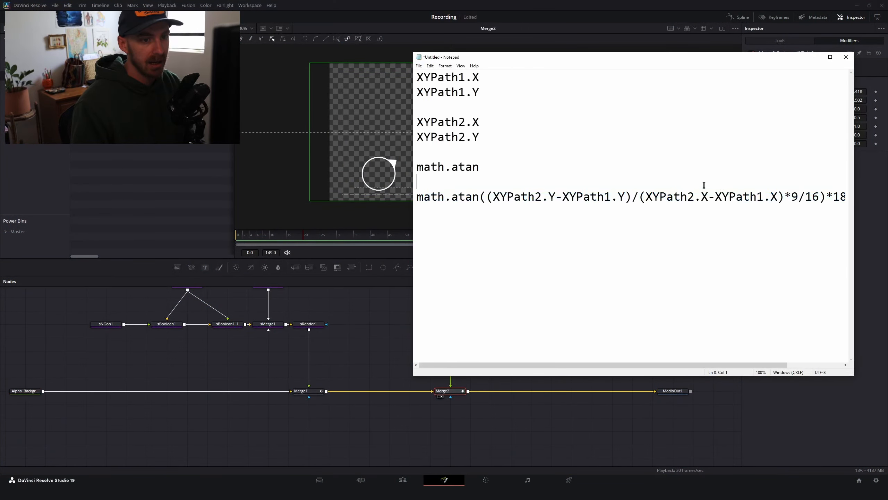
pyautogui.moveTo(787, 197); pyautogui.dragTo(821, 196)
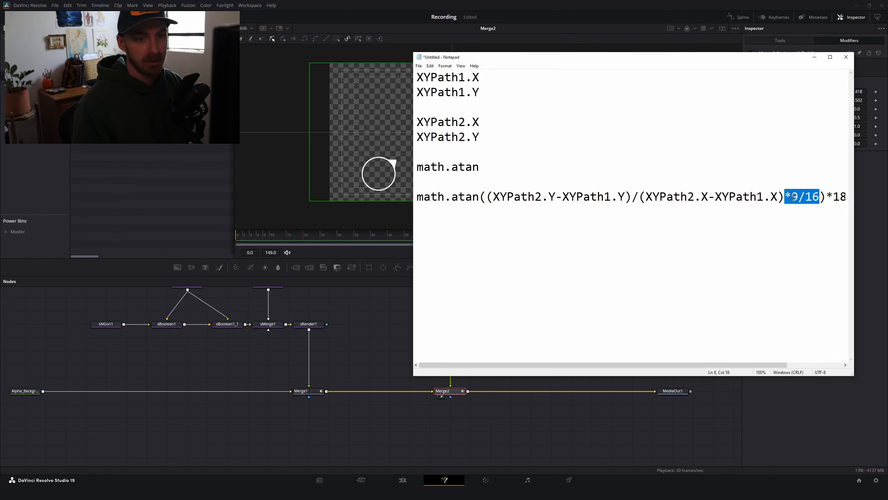
pyautogui.moveTo(799, 193); pyautogui.dragTo(794, 193)
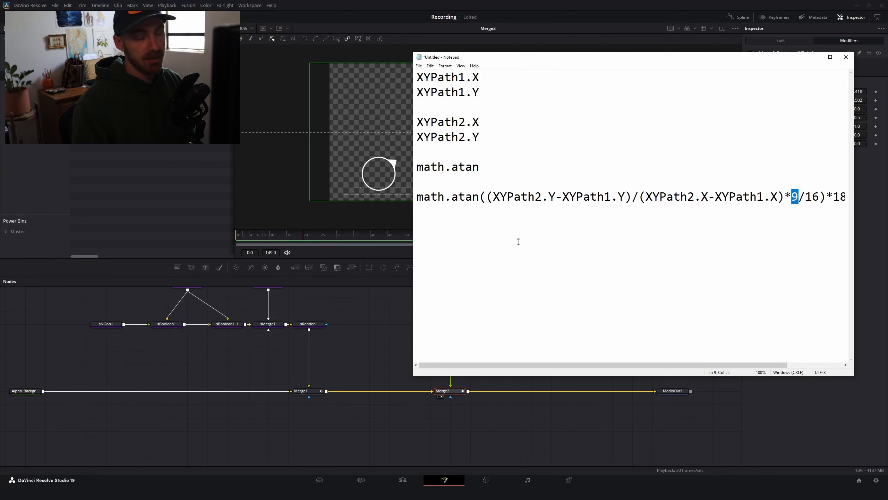
# Switch to the DaVinci Resolve Expressions article in the browser and search the page for "width"
pyautogui.click(176, 493)
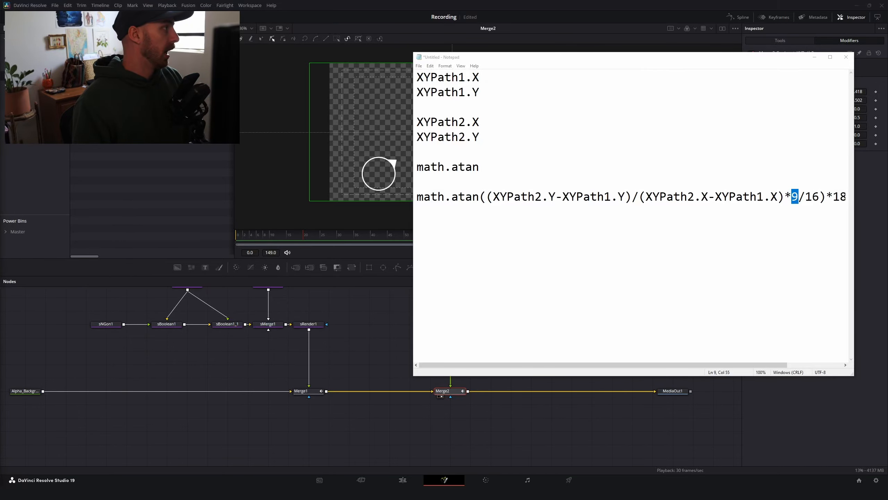
pyautogui.moveTo(0, 133); pyautogui.dragTo(273, 0)
pyautogui.scroll(20, 354, 112)
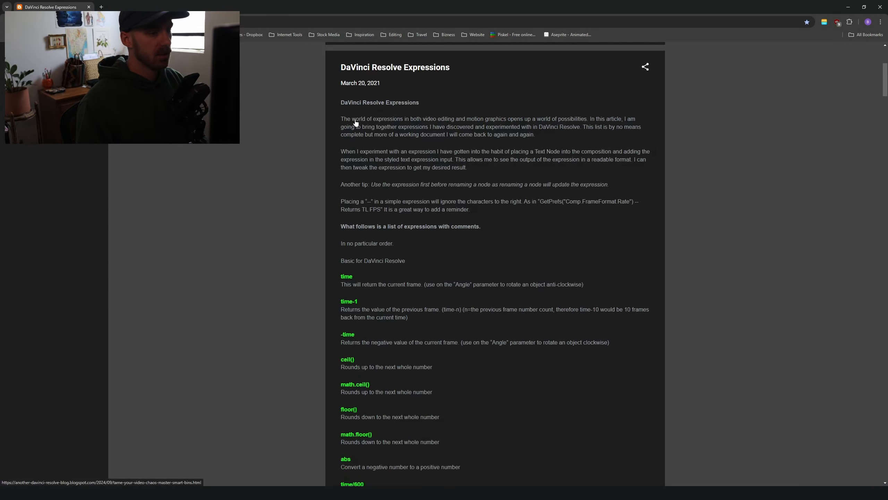
pyautogui.scroll(-5, 265, 122)
pyautogui.hotkey('ctrl', 'f')
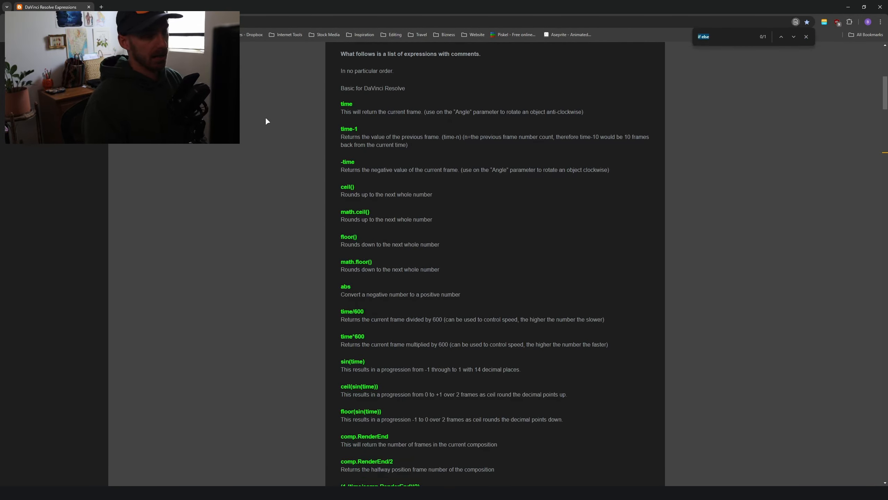
pyautogui.write('width')
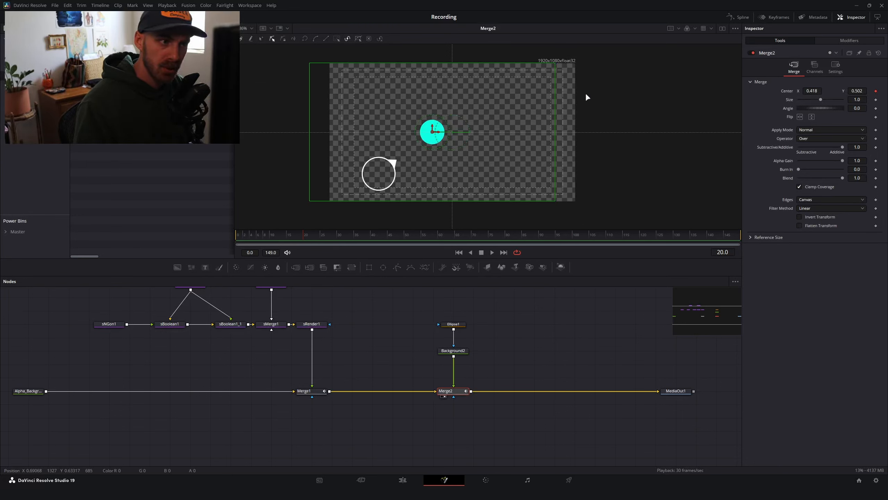
# Show Merge2's XYPath2 modifier in DaVinci Resolve and lower its X value to shift the circle horizontally
pyautogui.click(835, 39)
pyautogui.moveTo(857, 91); pyautogui.dragTo(827, 89)
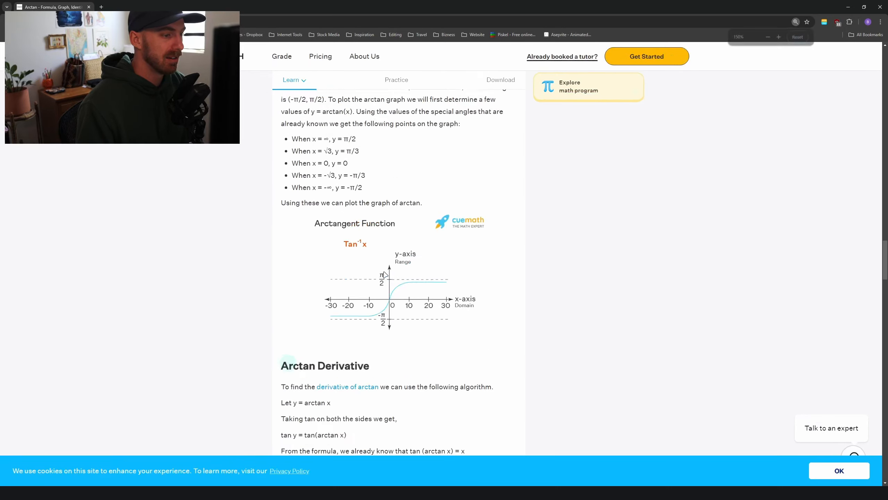
# Enlarge the Cuemath arctan page in the browser and examine the Arctangent Function graph
pyautogui.hotkey('ctrl', '+')
pyautogui.scroll(-2, 350, 262)
pyautogui.scroll(-1, 344, 257)
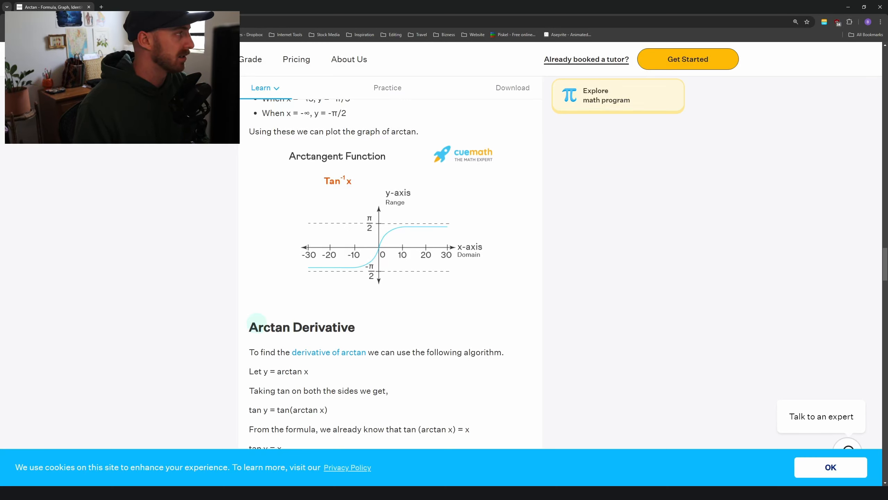
# Back in DaVinci Resolve, move the circle horizontally by setting the X of Merge2's XYPath2 modifier to 0.337
pyautogui.moveTo(57, 5); pyautogui.dragTo(0, 66)
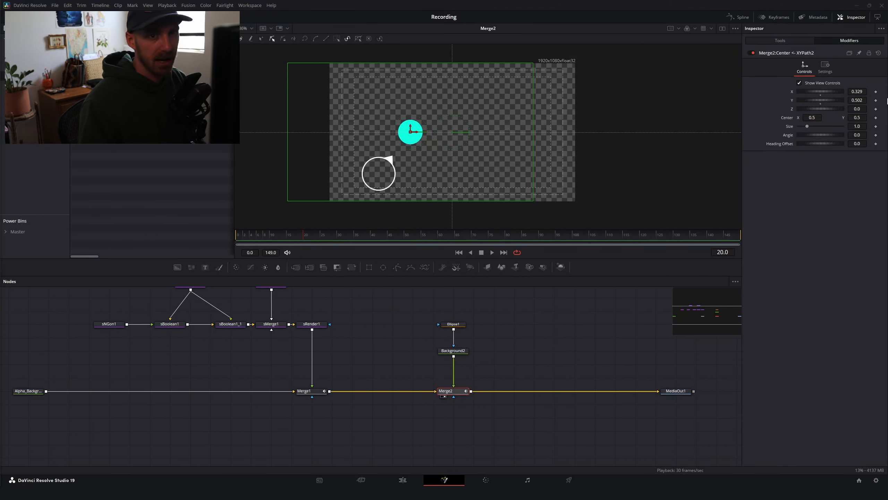
pyautogui.moveTo(859, 92); pyautogui.dragTo(887, 92)
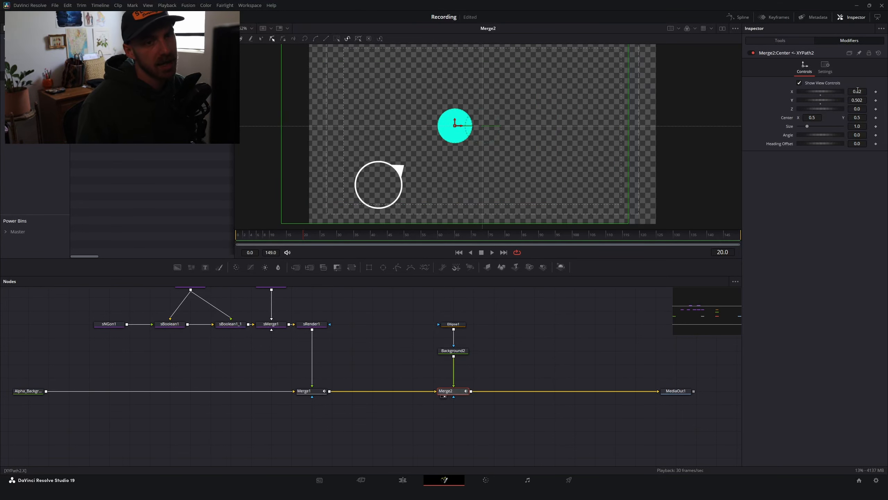
pyautogui.moveTo(858, 91)
pyautogui.mouseDown()
pyautogui.moveTo(824, 91)
pyautogui.moveTo(857, 91)
pyautogui.mouseUp()
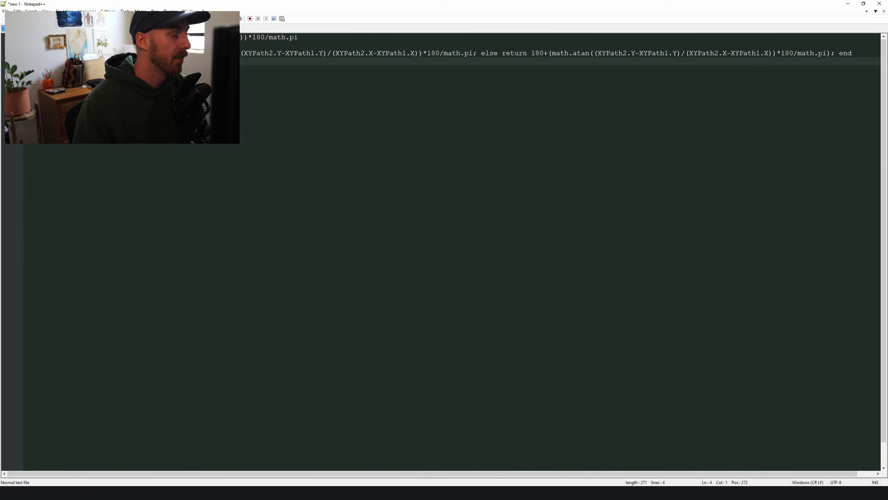
# Switch to Notepad++ and examine the (XYPath2.X-XYPath1.X) > 0 condition and the else return 180+ part of the if expression
pyautogui.moveTo(490, 4); pyautogui.dragTo(595, 48)
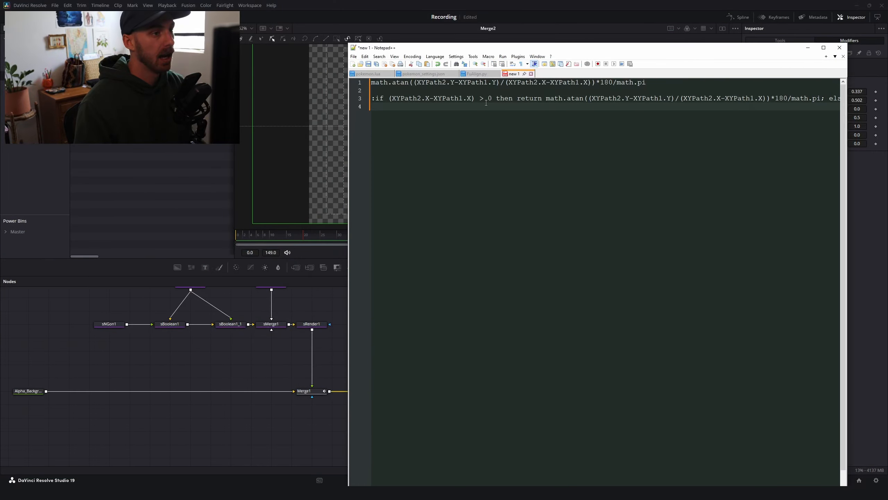
pyautogui.scroll(5, 462, 111)
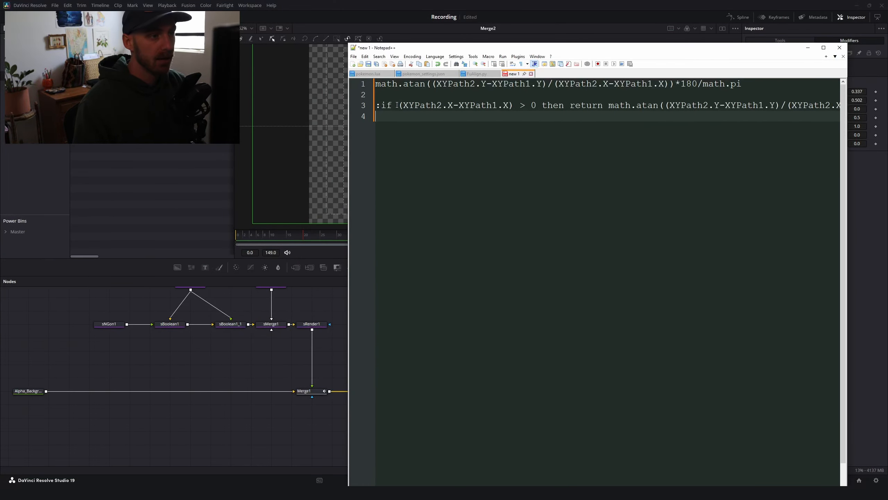
pyautogui.moveTo(398, 105); pyautogui.dragTo(544, 107)
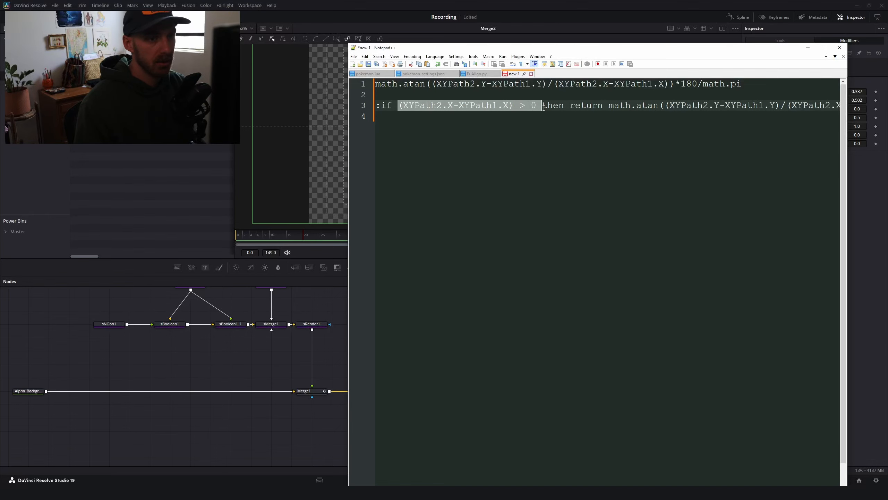
pyautogui.moveTo(668, 52); pyautogui.dragTo(437, 45)
pyautogui.moveTo(416, 97); pyautogui.dragTo(418, 96)
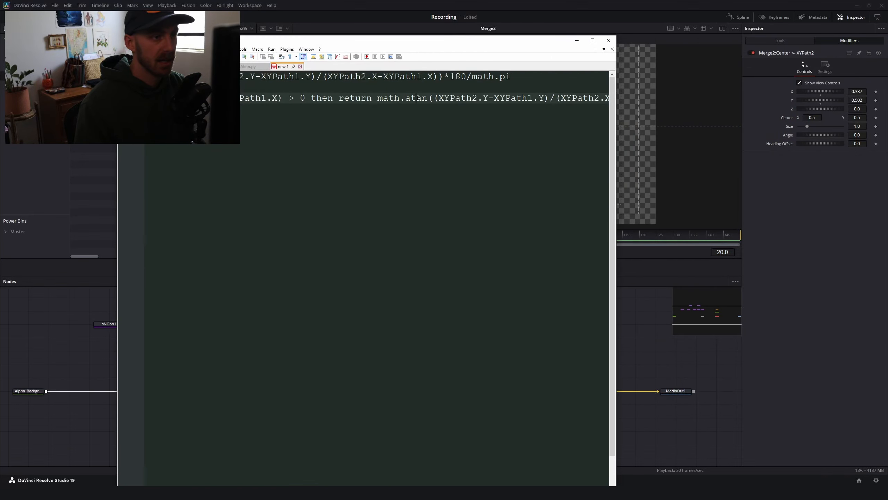
pyautogui.moveTo(418, 96); pyautogui.dragTo(494, 97)
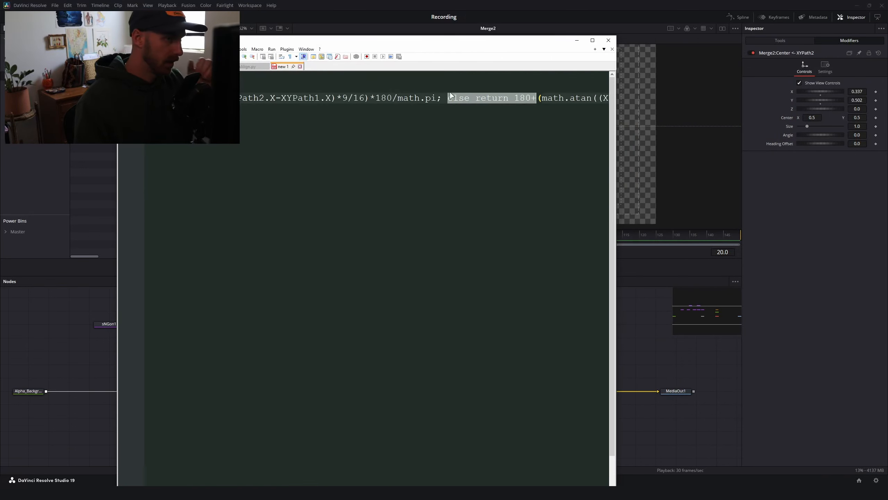
pyautogui.click(453, 98)
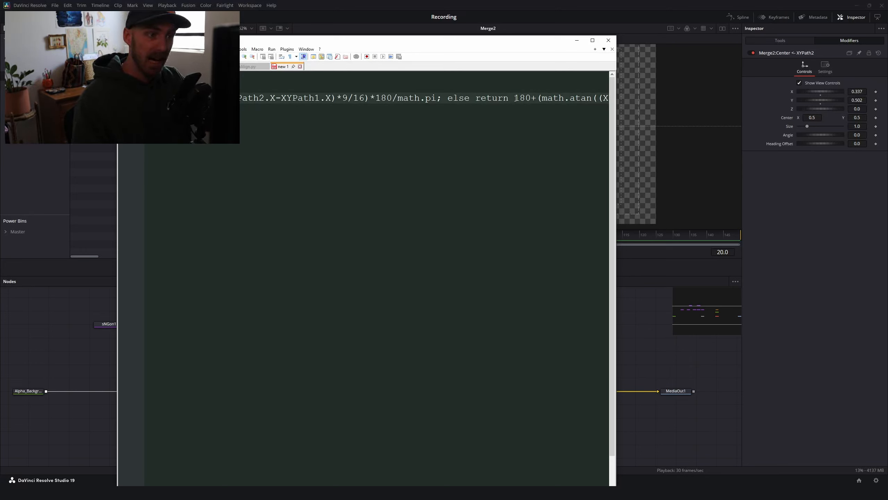
pyautogui.moveTo(514, 97); pyautogui.dragTo(537, 98)
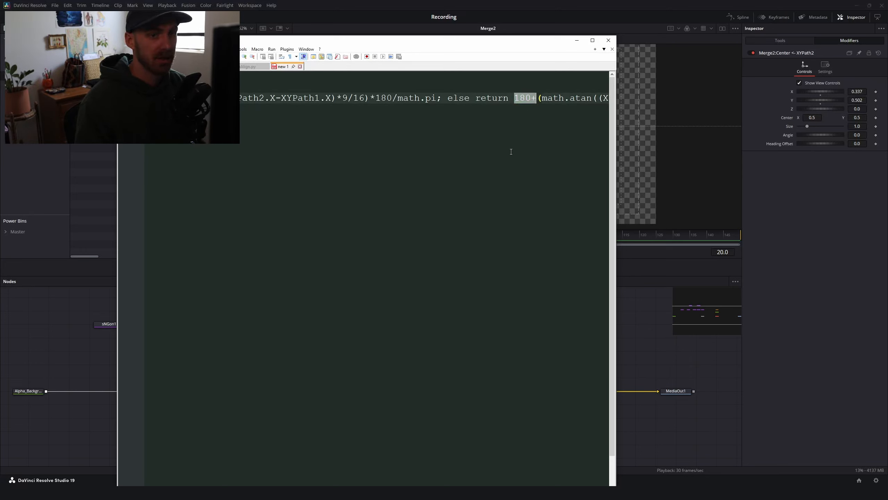
# Maximize the Notepad++ window and insert *9/16 after (XYPath2.X-XYPath1.X) inside the else branch's arctangent
pyautogui.doubleClick(503, 42)
pyautogui.click(786, 64)
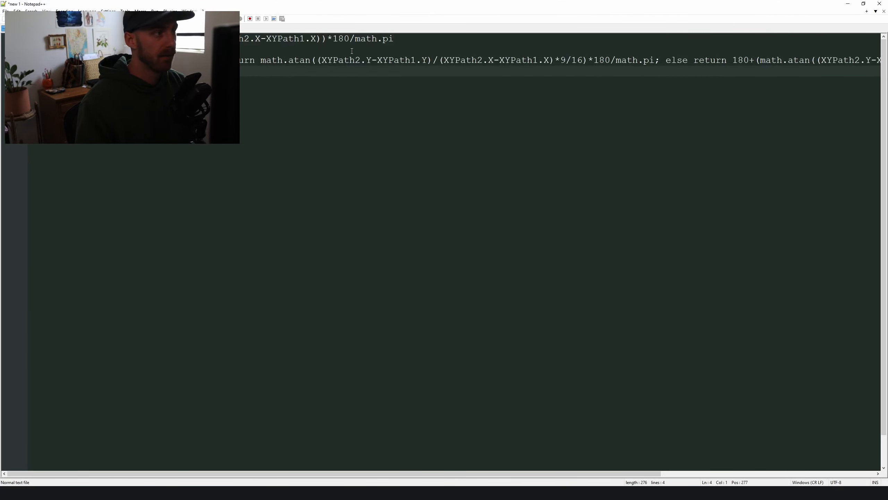
pyautogui.click(30, 61)
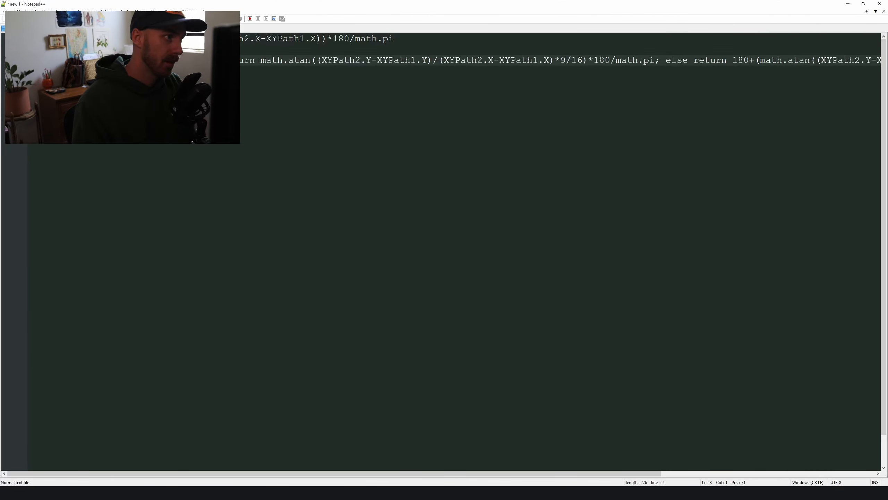
pyautogui.moveTo(51, 60); pyautogui.dragTo(887, 60)
pyautogui.click(760, 61)
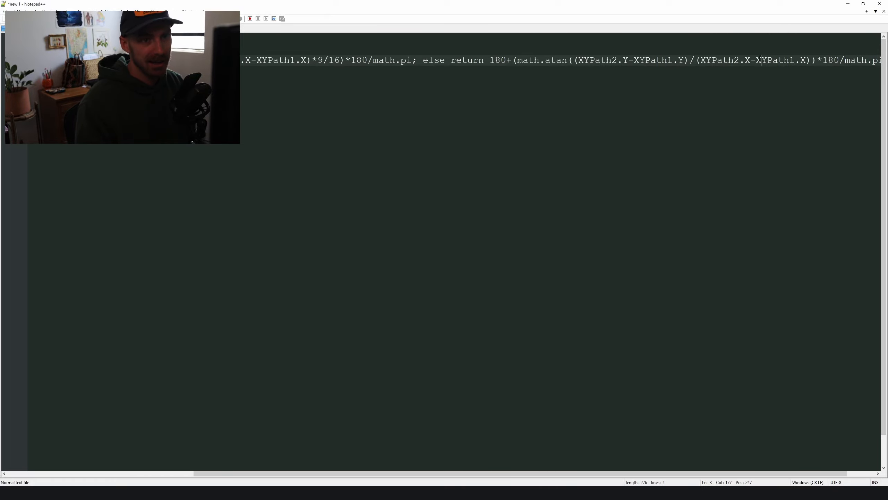
pyautogui.click(811, 61)
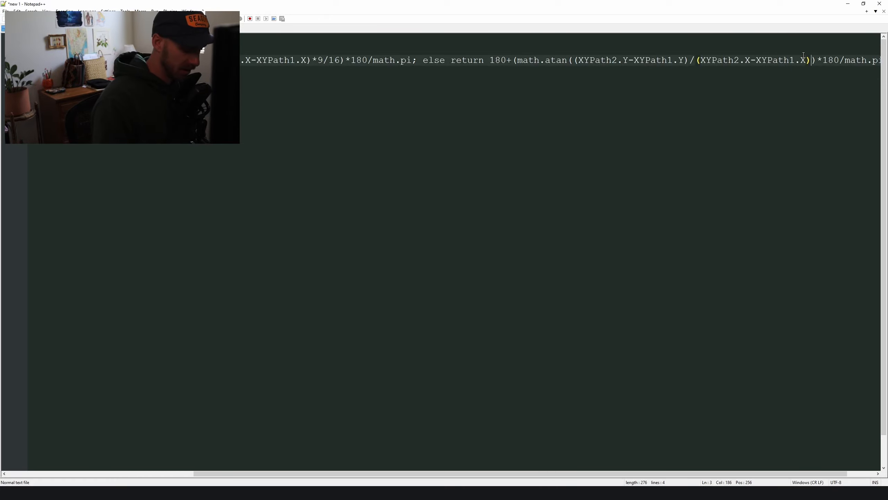
pyautogui.write('*9/16')
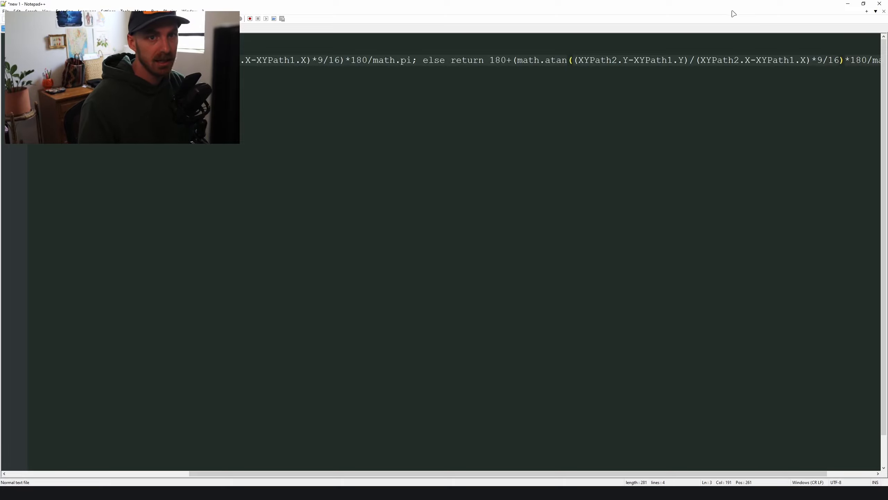
pyautogui.moveTo(817, 61); pyautogui.dragTo(836, 64)
pyautogui.click(840, 61)
pyautogui.click(817, 61)
pyautogui.click(840, 61)
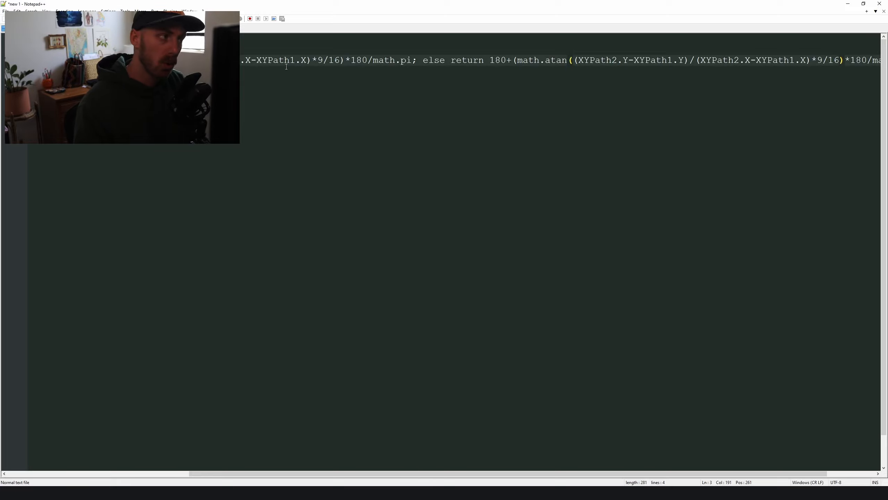
# Copy the complete if-else arctangent expression from Notepad++ and switch to DaVinci Resolve to replace Merge1's Angle expression with it
pyautogui.moveTo(46, 60); pyautogui.dragTo(887, 58)
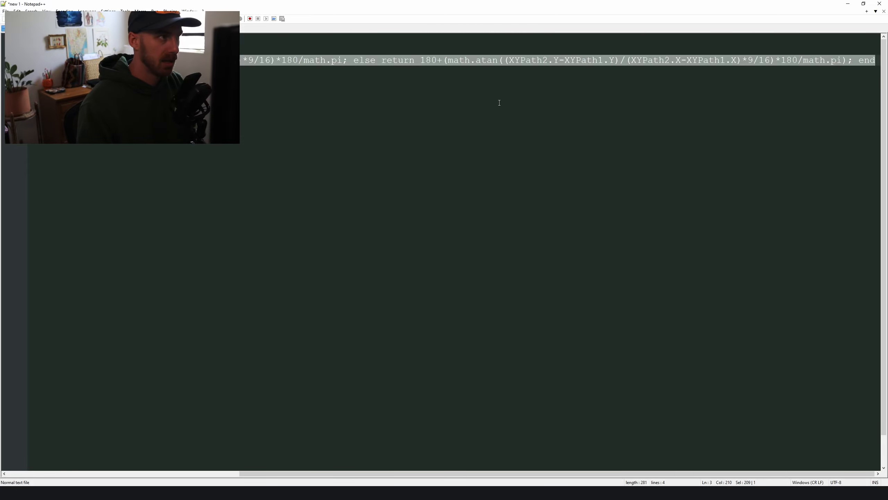
pyautogui.hotkey('alt', 'Tab')
pyautogui.click(789, 40)
pyautogui.click(828, 117)
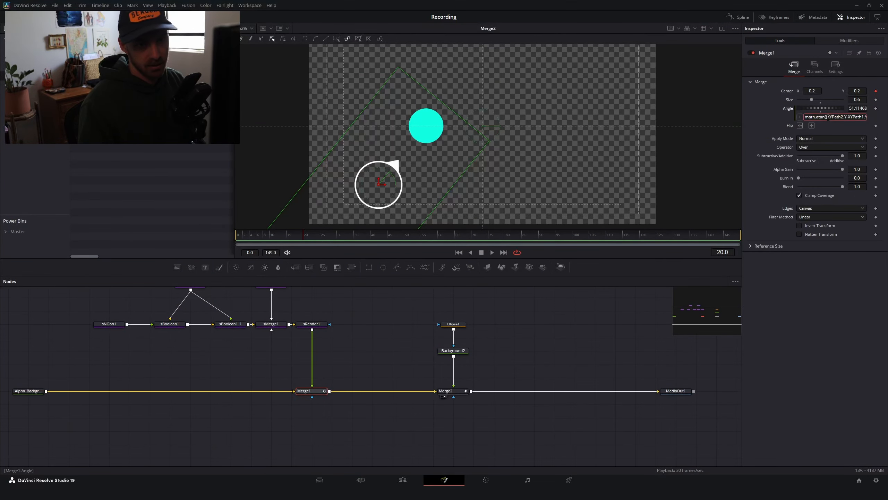
pyautogui.hotkey('ctrl', 'a')
pyautogui.hotkey('ctrl', 'v')
pyautogui.press('Return')
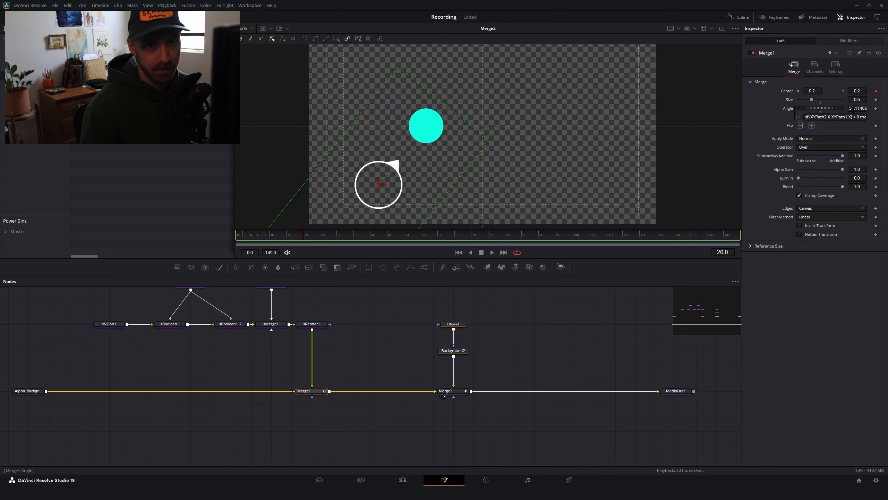
# Move the circle horizontally by setting the X of Merge2's XYPath2 modifier to 0.604
pyautogui.click(455, 390)
pyautogui.click(847, 39)
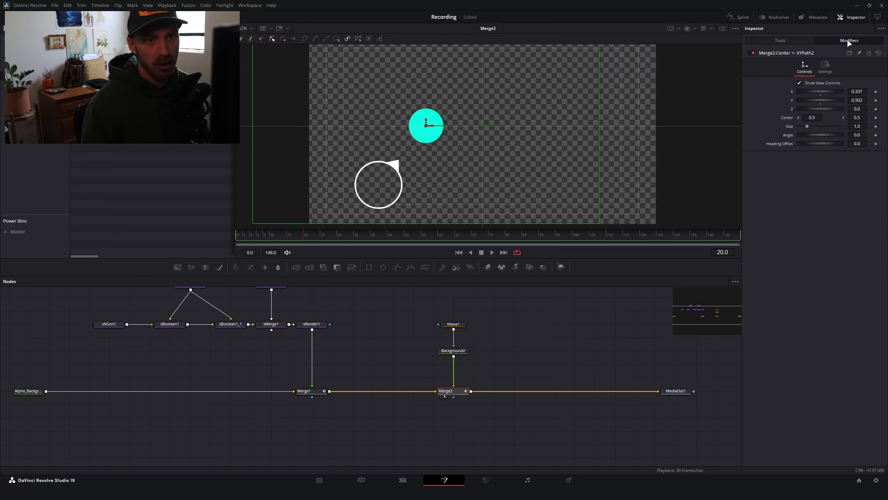
pyautogui.moveTo(858, 92); pyautogui.dragTo(880, 92)
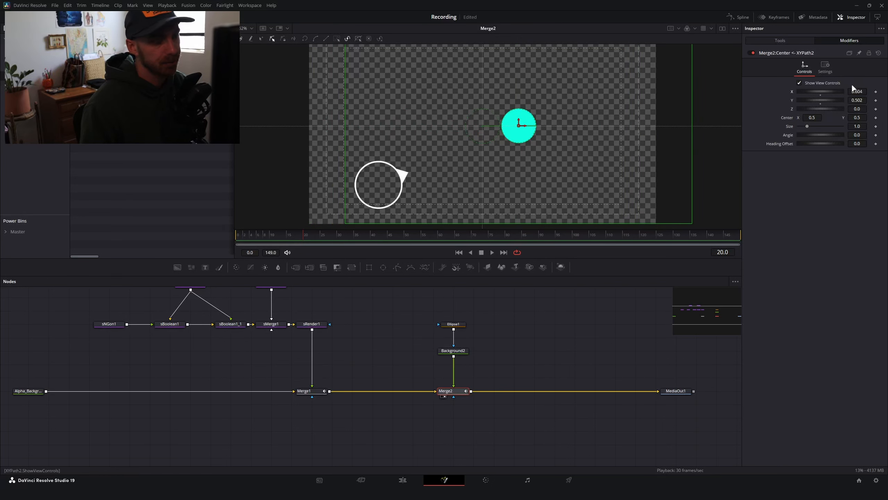
# Keyframe the circle's XYPath2 position at about X 0.115, Y 0.758 on frame 0 and X 0.89, Y 0.427 on frame 149
pyautogui.moveTo(245, 235); pyautogui.dragTo(229, 234)
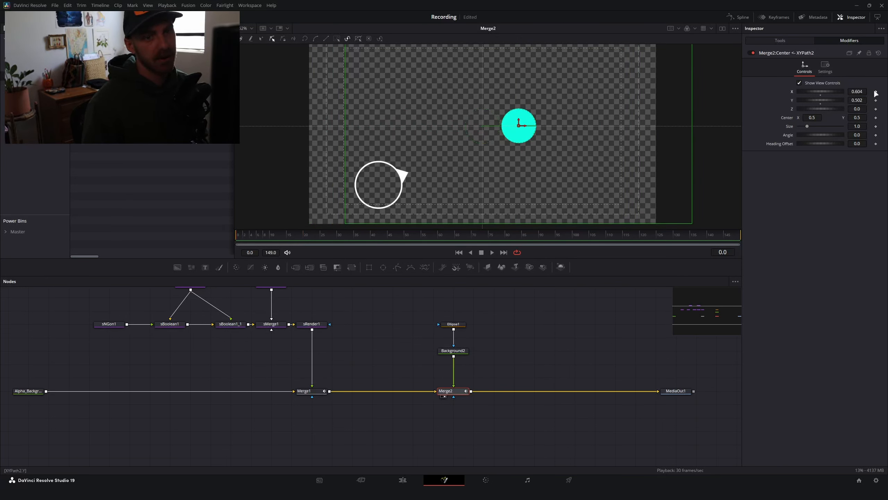
pyautogui.moveTo(519, 128); pyautogui.dragTo(345, 80)
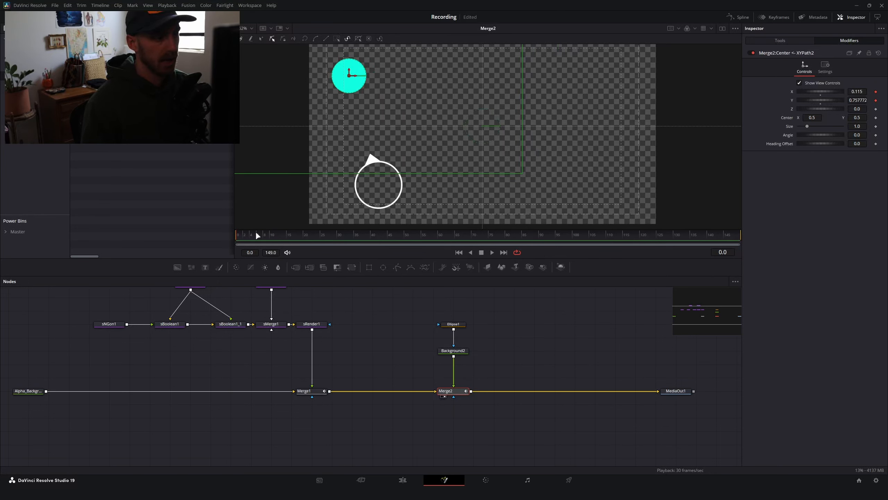
pyautogui.moveTo(257, 236); pyautogui.dragTo(769, 238)
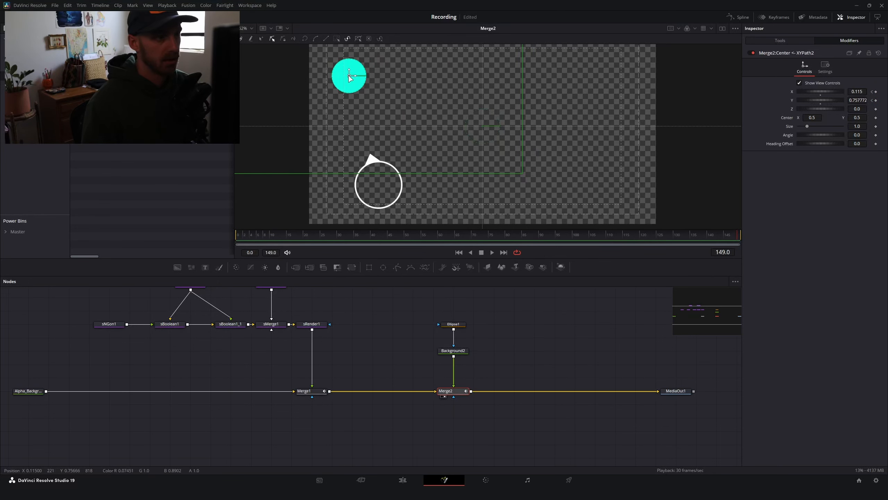
pyautogui.moveTo(350, 77); pyautogui.dragTo(618, 141)
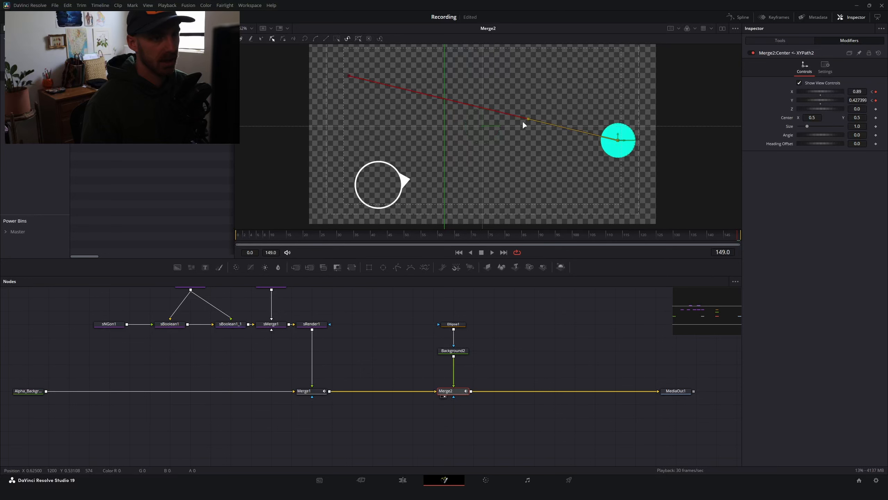
# Bend the circle's motion path into an upward arc with its curve handles, and play back the animation to check the pointer
pyautogui.moveTo(528, 119); pyautogui.dragTo(596, 82)
pyautogui.moveTo(325, 90); pyautogui.dragTo(324, 91)
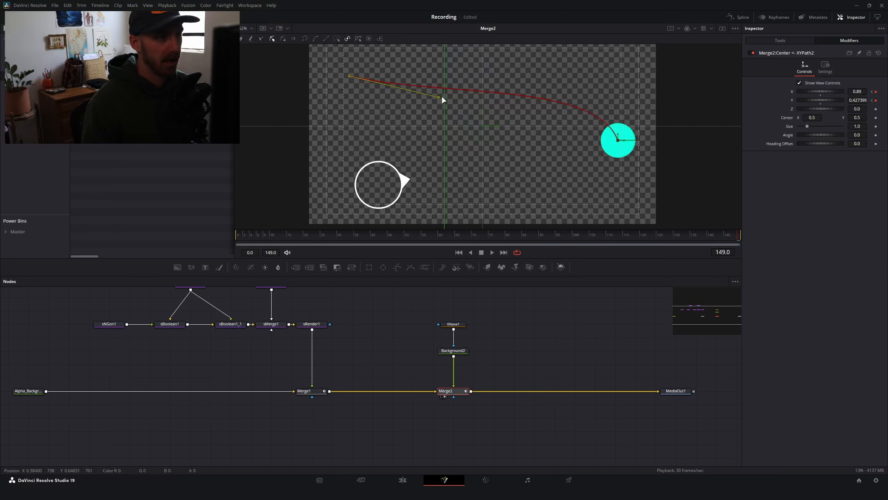
pyautogui.moveTo(439, 97); pyautogui.dragTo(450, 66)
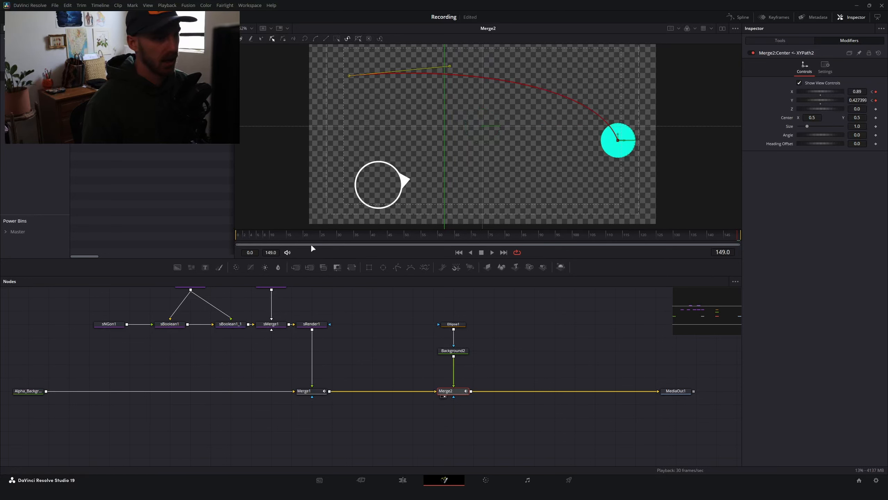
pyautogui.press('space')
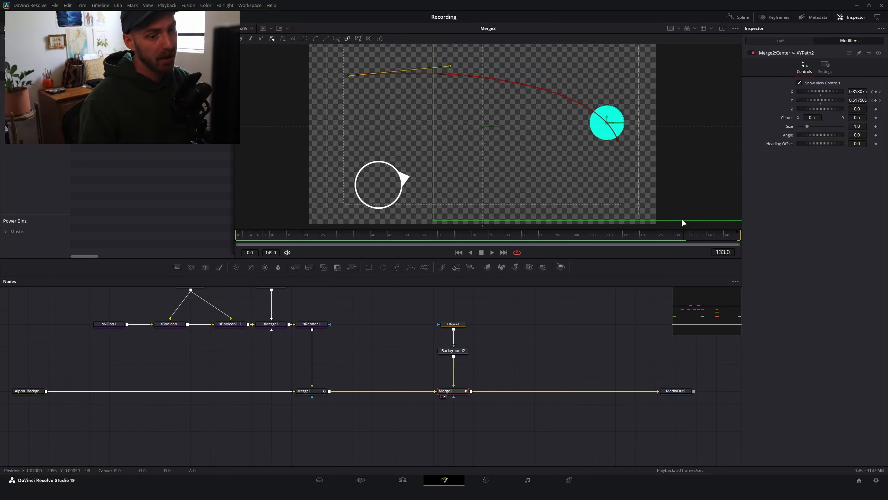
pyautogui.moveTo(707, 235); pyautogui.dragTo(665, 249)
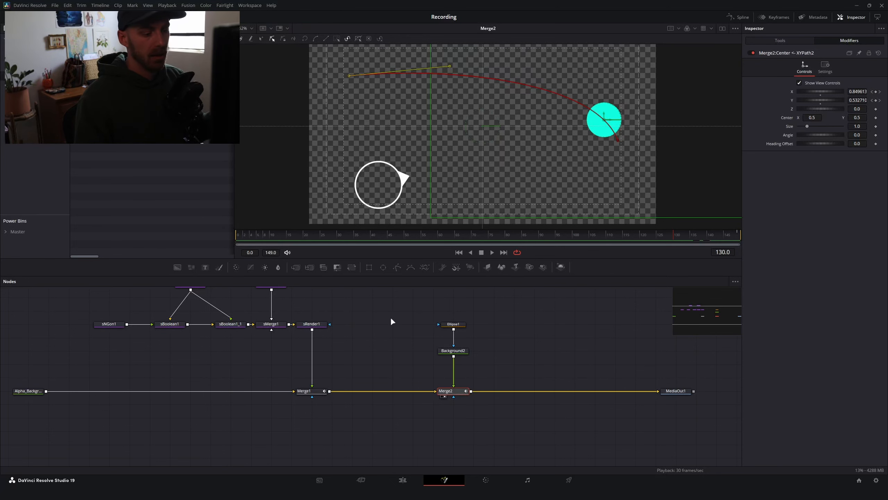
# Look at the astronaut clip on the Edit page, and copy the pointer shape nodes with Merge1 from the original Fusion composition
pyautogui.click(402, 480)
pyautogui.moveTo(485, 264); pyautogui.dragTo(495, 264)
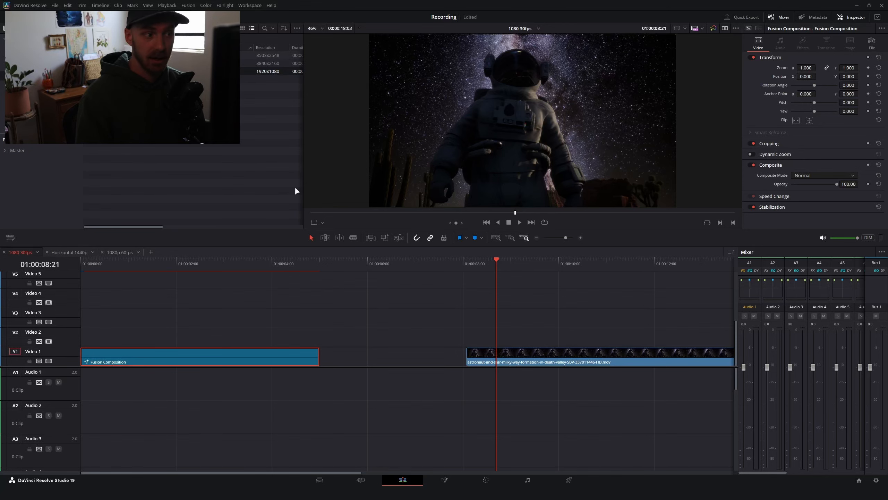
pyautogui.hotkey('shift', '5')
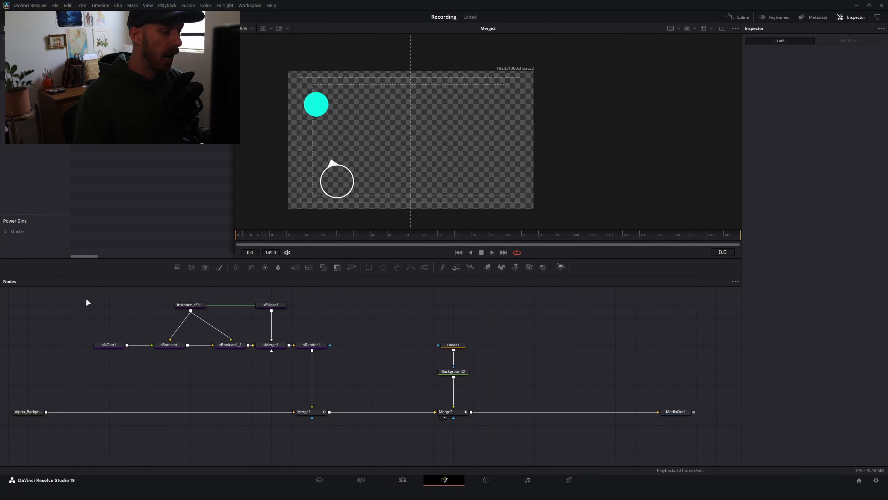
pyautogui.moveTo(84, 299); pyautogui.dragTo(333, 434)
pyautogui.moveTo(80, 289); pyautogui.dragTo(342, 459)
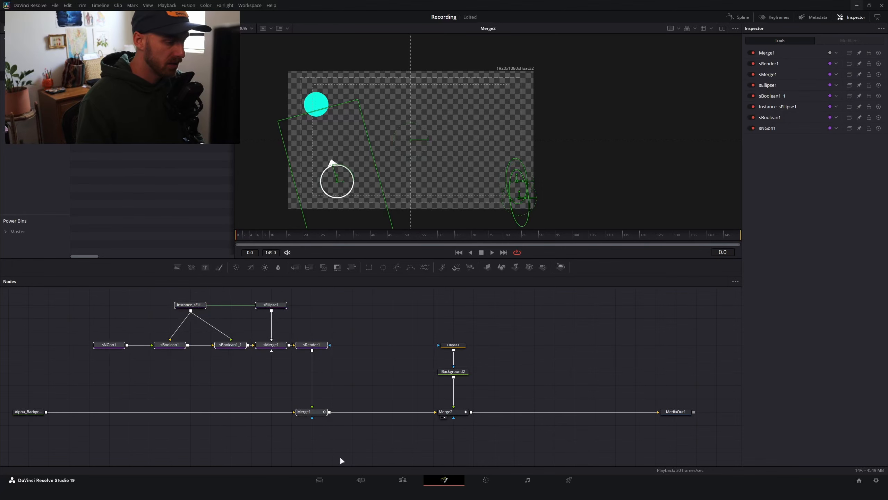
# Return to the Edit page timeline and open the astronaut clip in the Fusion page
pyautogui.click(423, 478)
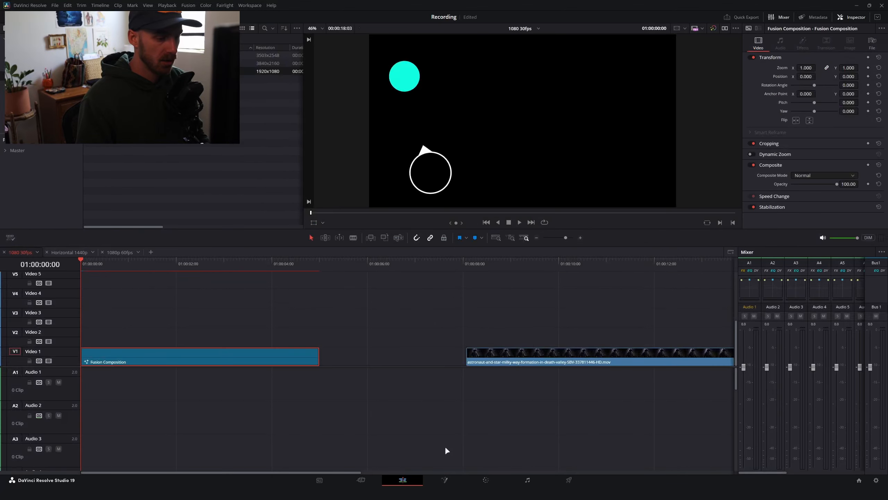
pyautogui.click(486, 284)
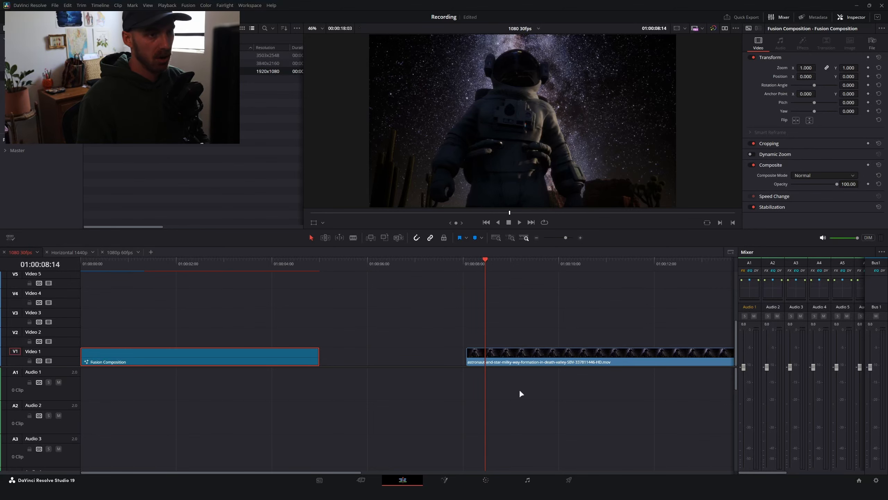
pyautogui.click(510, 360)
pyautogui.rightClick(501, 359)
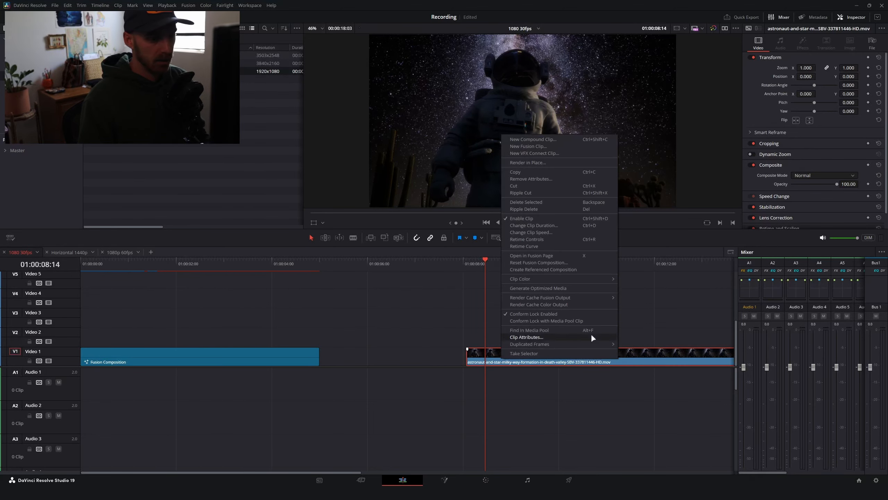
pyautogui.click(538, 256)
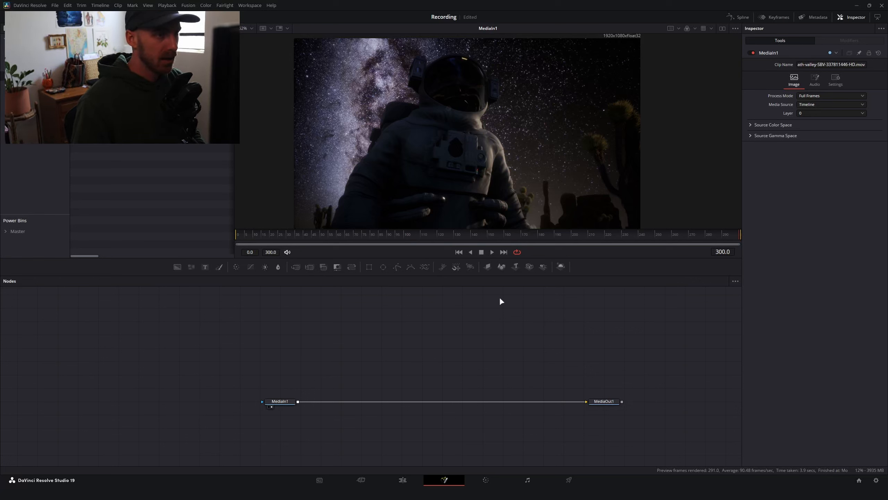
# Paste the pointer nodes into the astronaut composition and insert Merge1 between MediaIn1 and MediaOut1
pyautogui.hotkey('ctrl', 'v')
pyautogui.moveTo(568, 322); pyautogui.dragTo(523, 336)
pyautogui.click(544, 411)
pyautogui.moveTo(573, 402); pyautogui.dragTo(541, 401)
# Clear the if-else expression from Merge1's Angle and show MediaOut1 in the viewer
pyautogui.click(529, 403)
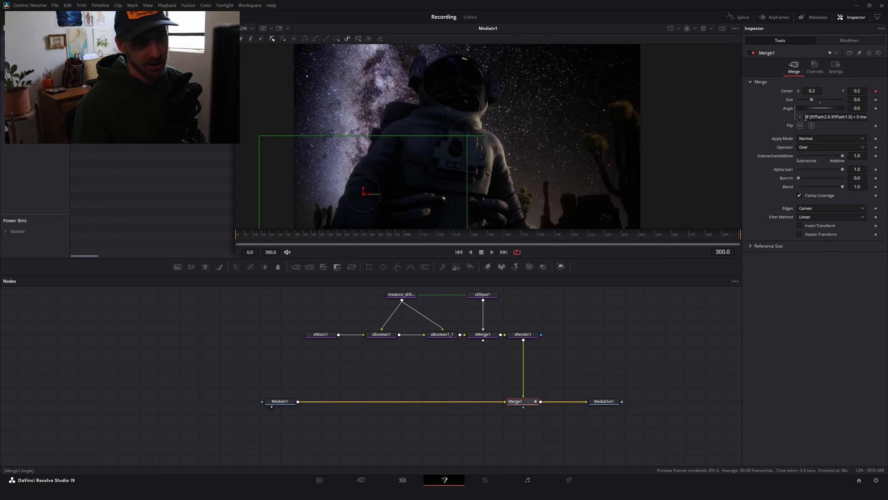
pyautogui.moveTo(804, 118); pyautogui.dragTo(878, 126)
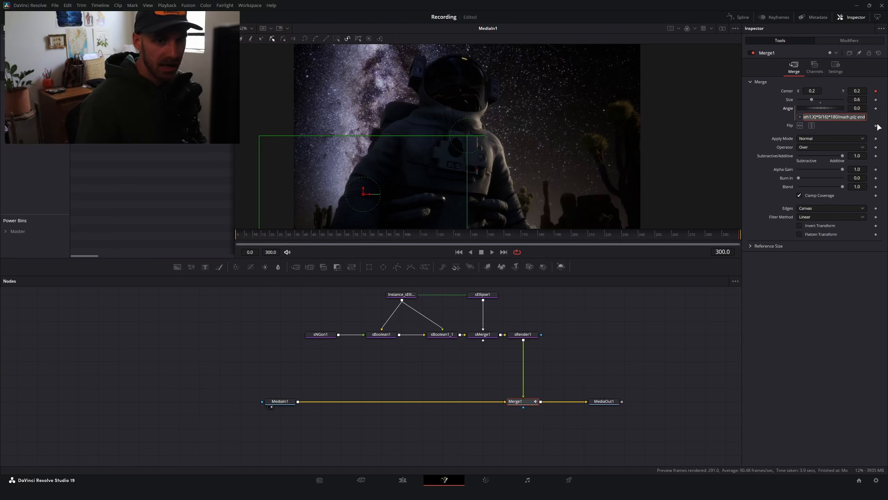
pyautogui.press('BackSpace')
pyautogui.press('Tab')
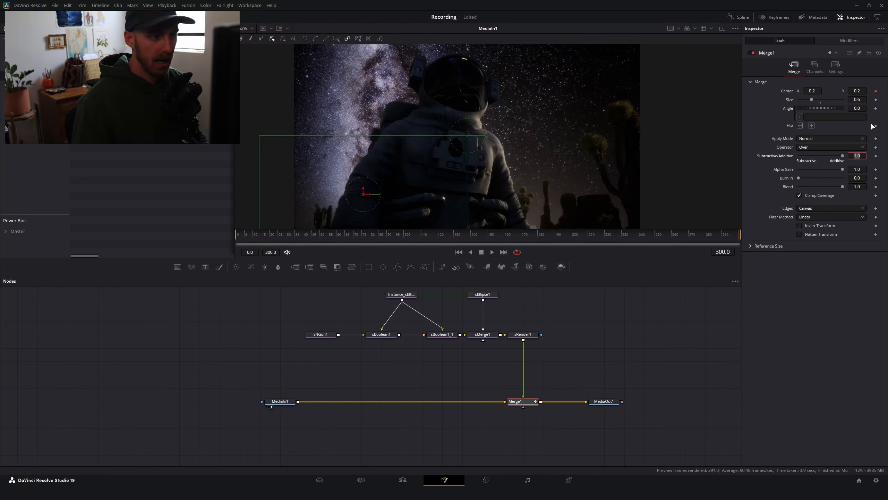
pyautogui.click(605, 402)
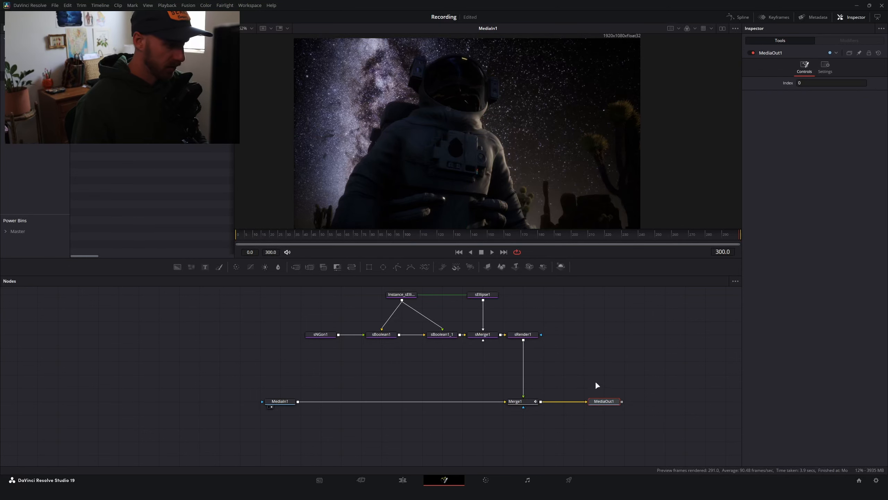
pyautogui.press('1')
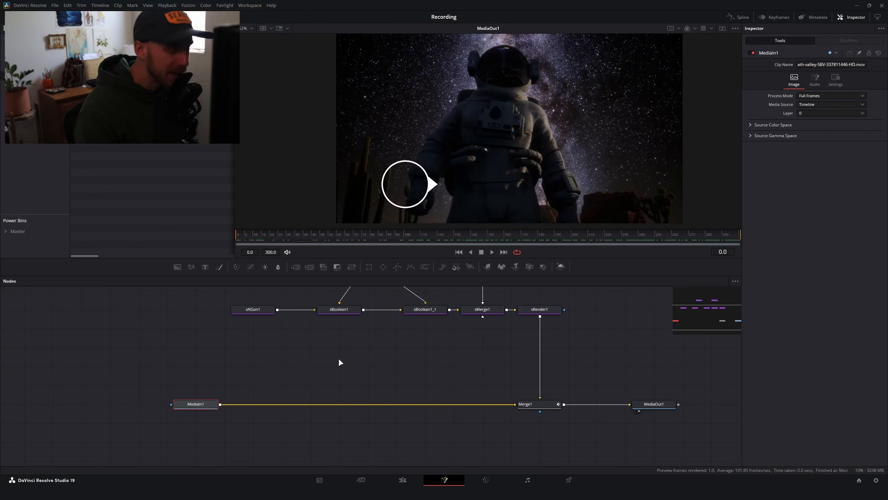
# Add a Tracker node after MediaIn1 and space it midway along the connection to Merge1
pyautogui.hotkey('shift', 'space')
pyautogui.write('tracker')
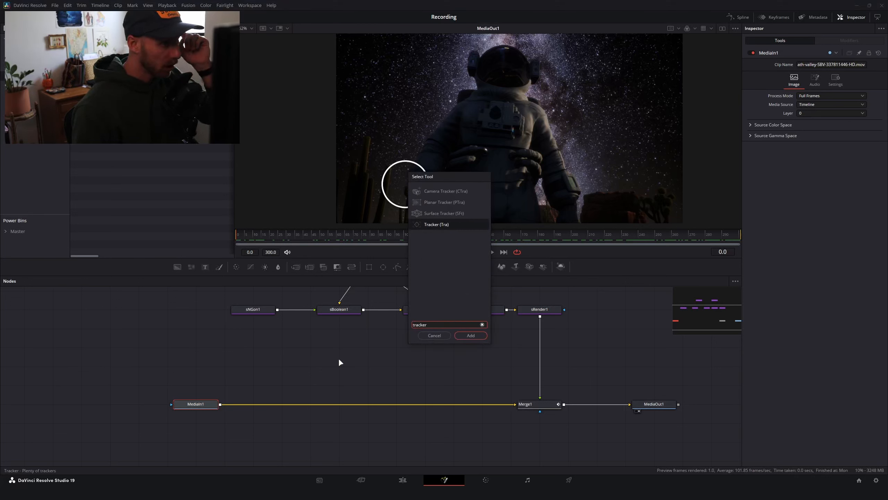
pyautogui.press('Return')
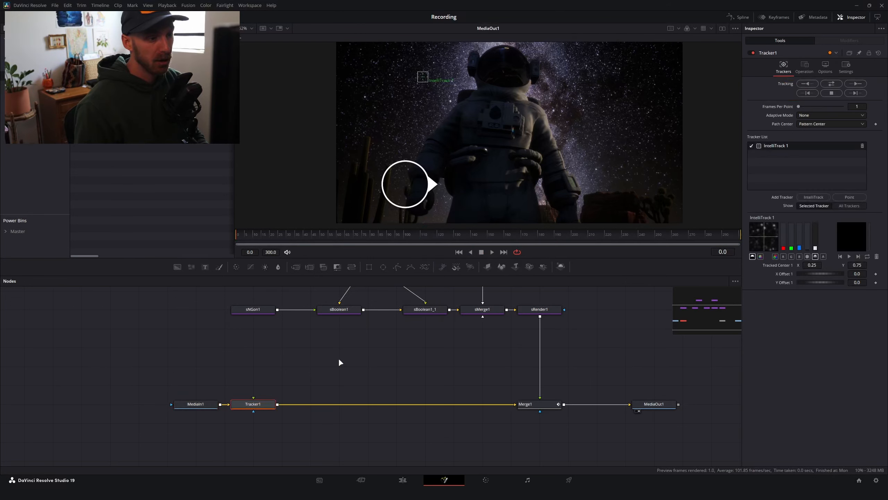
pyautogui.moveTo(262, 411); pyautogui.dragTo(348, 411)
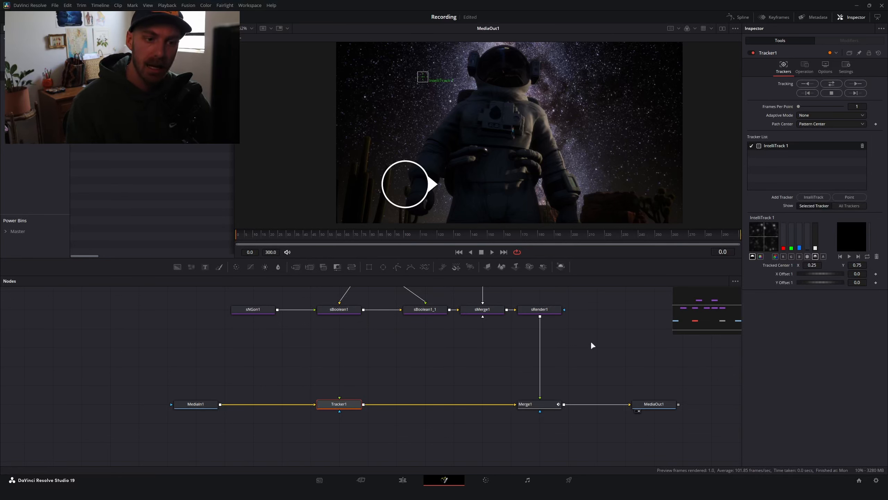
pyautogui.rightClick(775, 268)
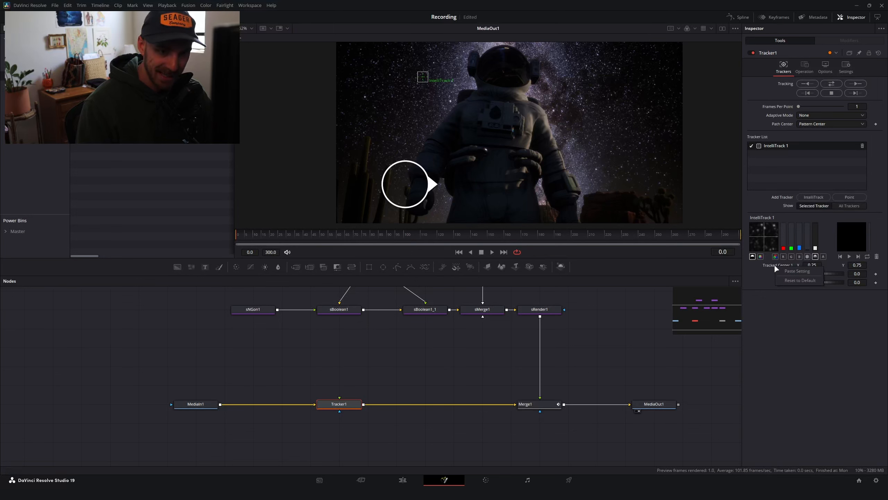
pyautogui.click(795, 344)
pyautogui.rightClick(769, 268)
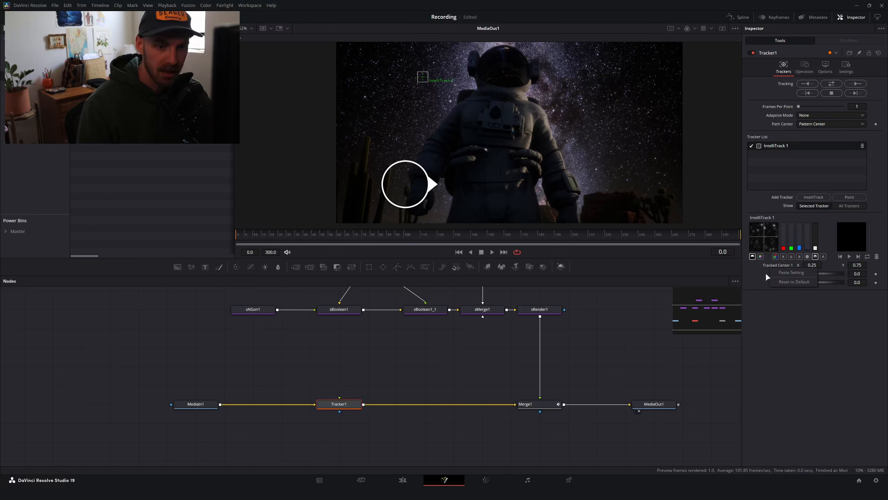
pyautogui.click(765, 274)
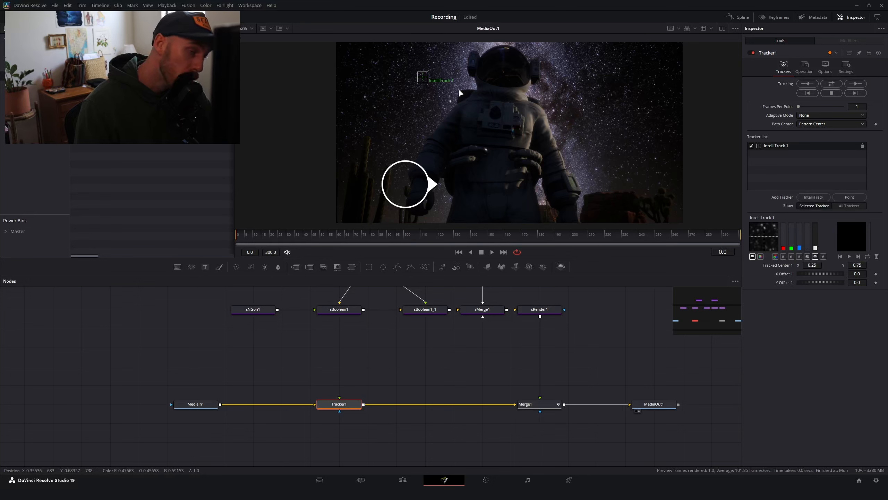
# Track IntelliTrack 1 one frame forward from the astronaut's chest, and remove the animation from Tracked Center 1 at frame 0
pyautogui.moveTo(423, 79)
pyautogui.mouseDown()
pyautogui.moveTo(437, 71)
pyautogui.moveTo(557, 86)
pyautogui.moveTo(516, 151)
pyautogui.moveTo(527, 128)
pyautogui.moveTo(516, 121)
pyautogui.mouseUp()
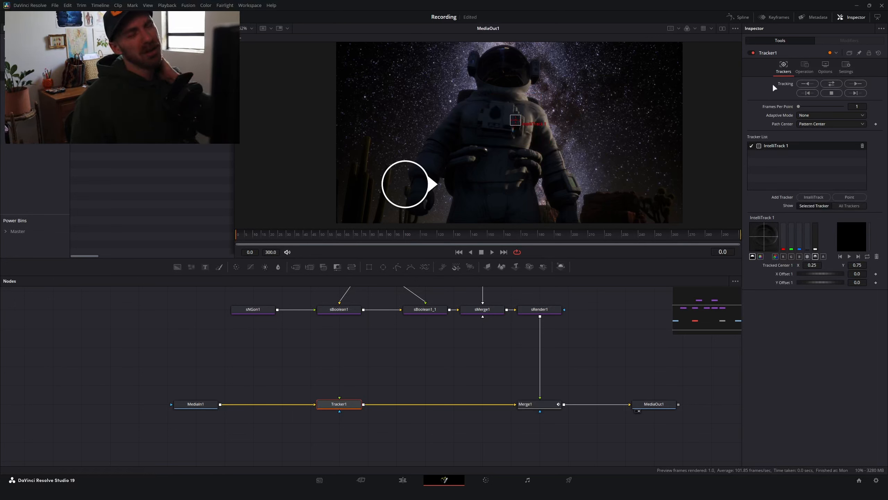
pyautogui.click(855, 93)
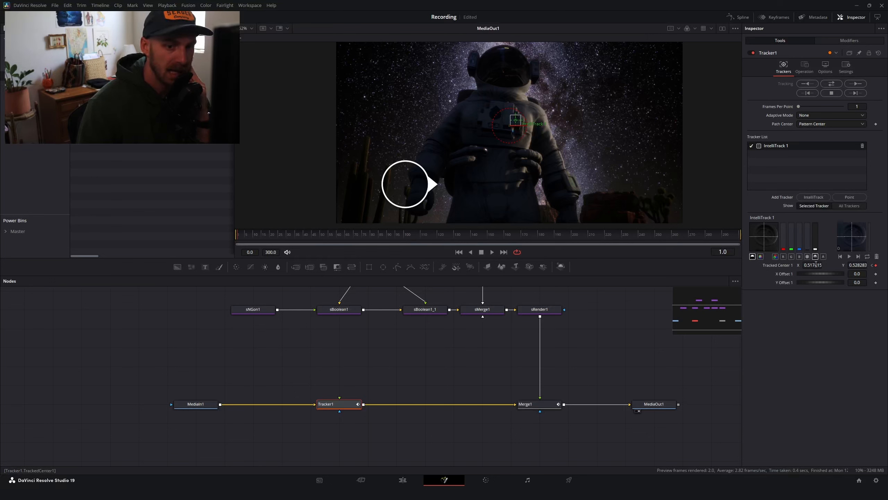
pyautogui.click(873, 266)
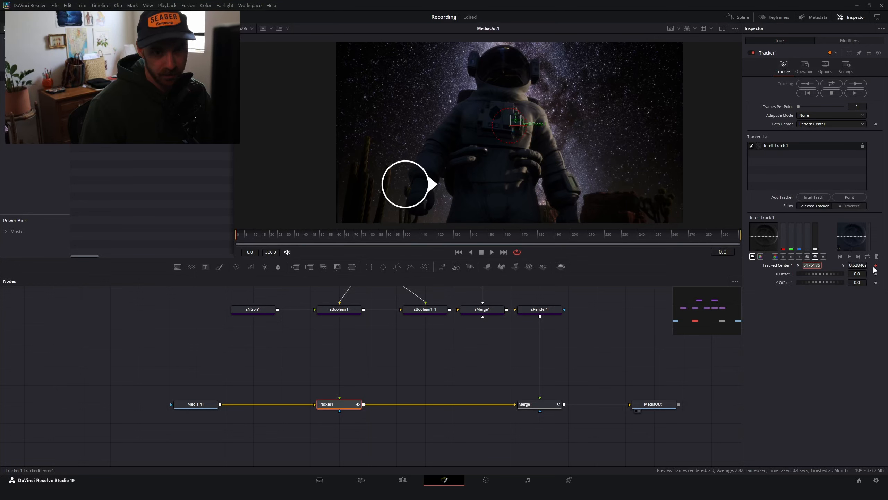
pyautogui.click(876, 266)
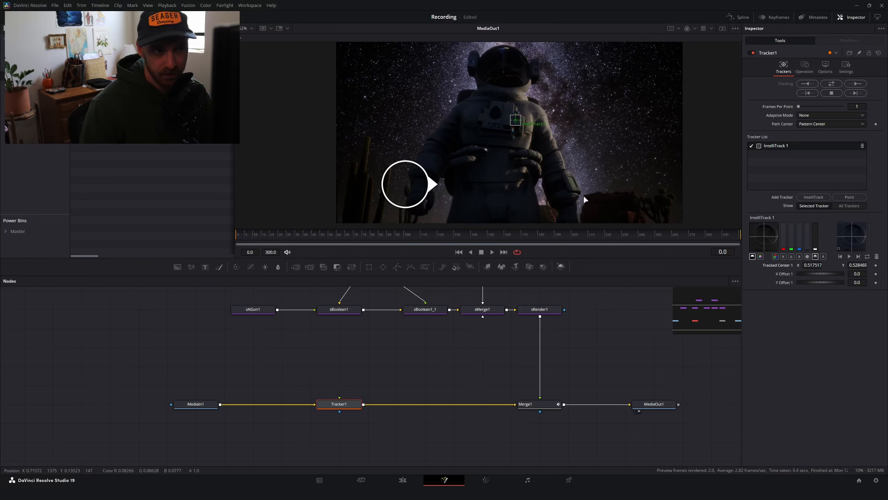
# Modify Tracker1's Tracked Center 1 with an XY Path and display the modifier's controls
pyautogui.rightClick(770, 265)
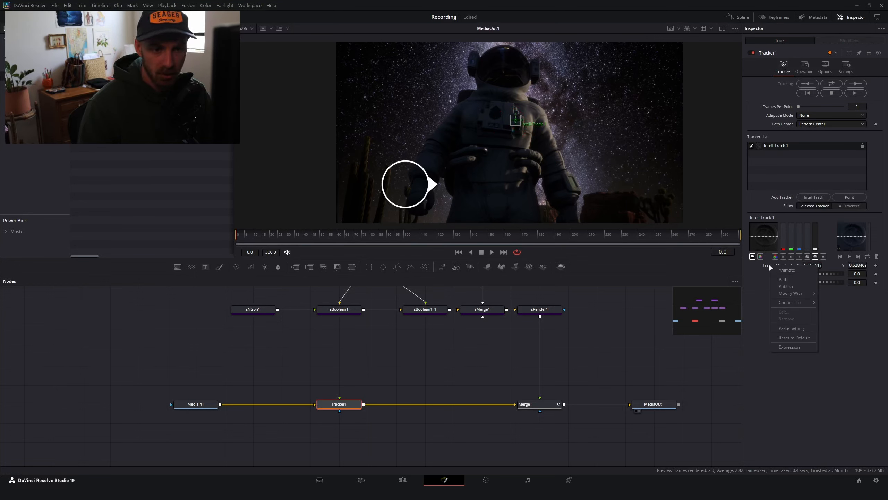
pyautogui.moveTo(811, 293)
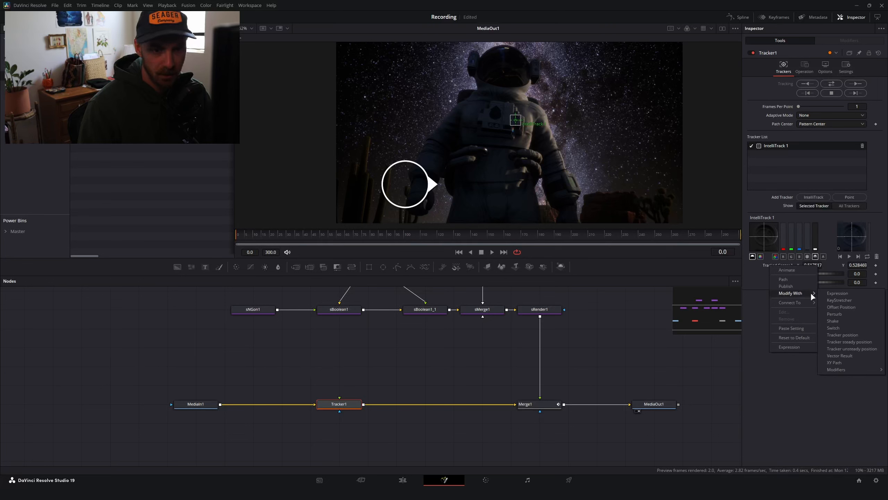
pyautogui.click(834, 363)
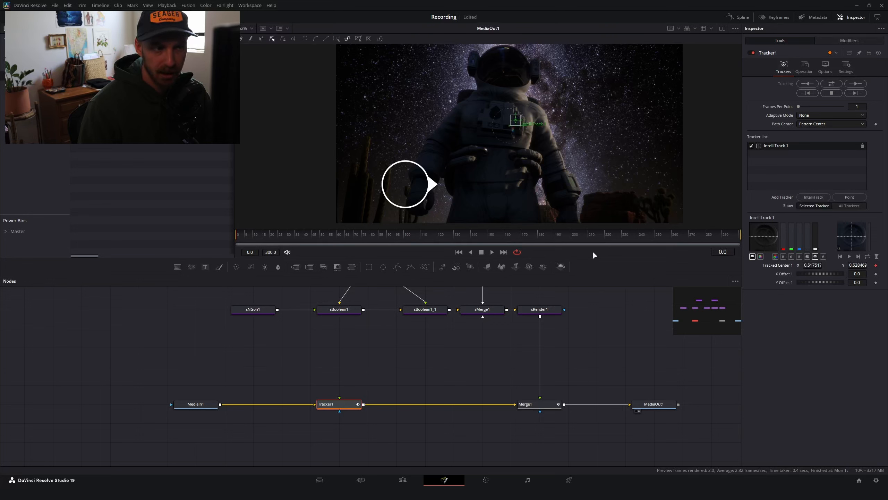
pyautogui.click(834, 40)
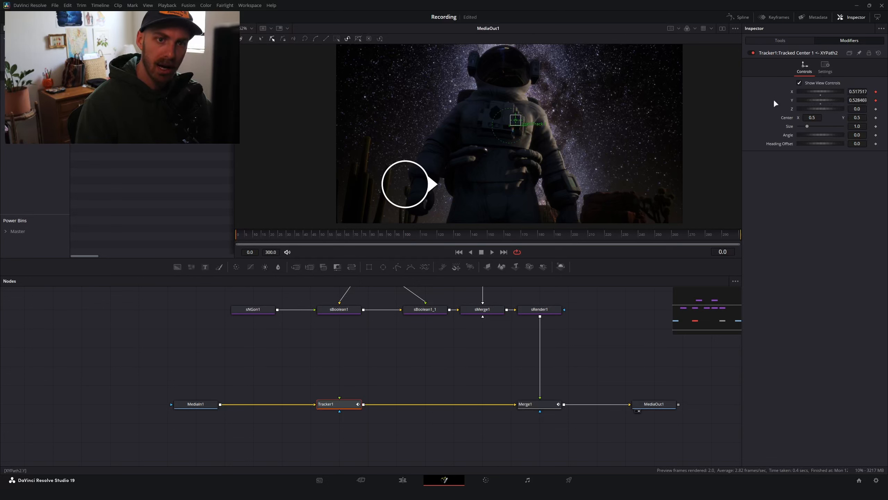
# Track IntelliTrack 1 in both directions to record the astronaut's movement, and show the Tracked Center 1 path modifier
pyautogui.click(774, 39)
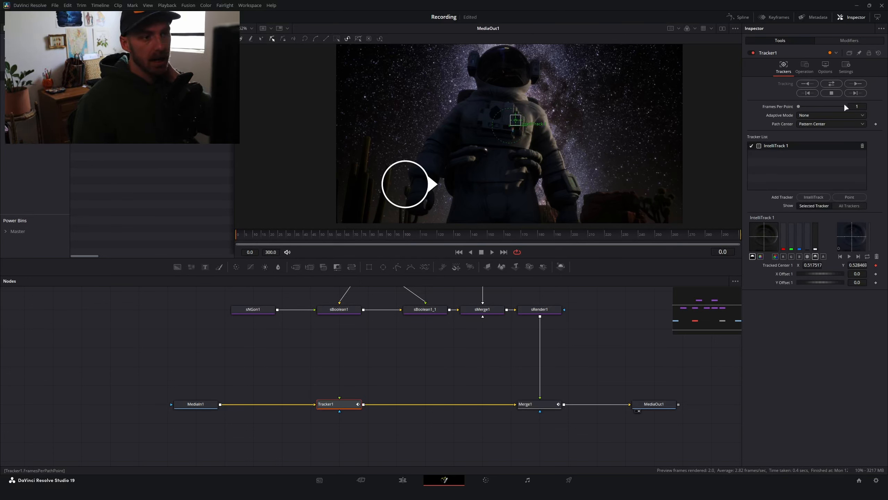
pyautogui.click(833, 87)
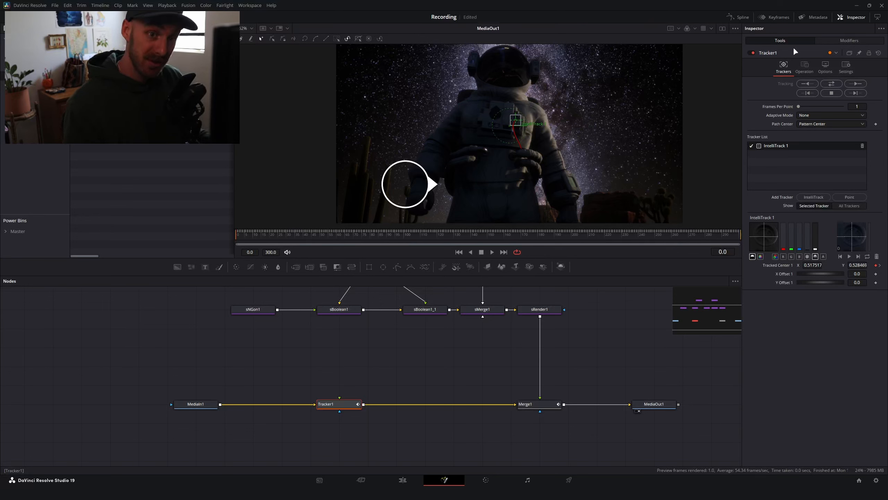
pyautogui.click(839, 39)
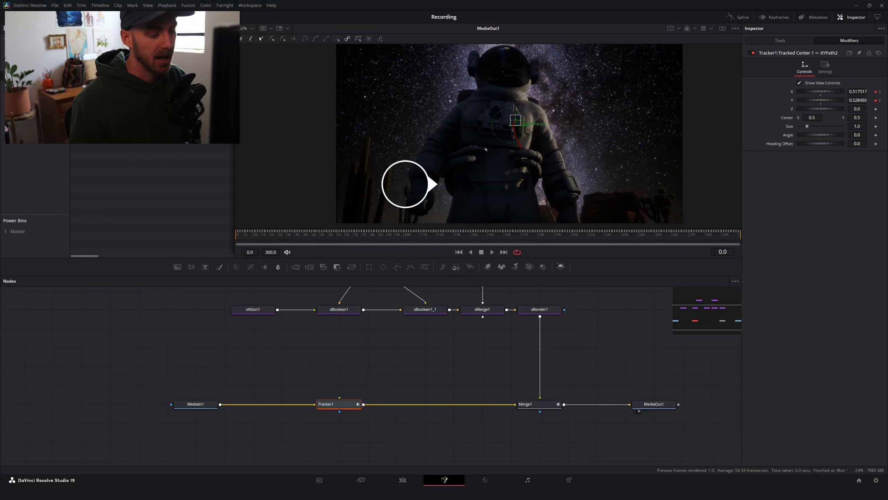
# Switch to Notepad++, copy the whole if-else arctangent expression with the 9/16 factor, and return to DaVinci Resolve
pyautogui.hotkey('alt', 'Tab')
pyautogui.click(129, 53)
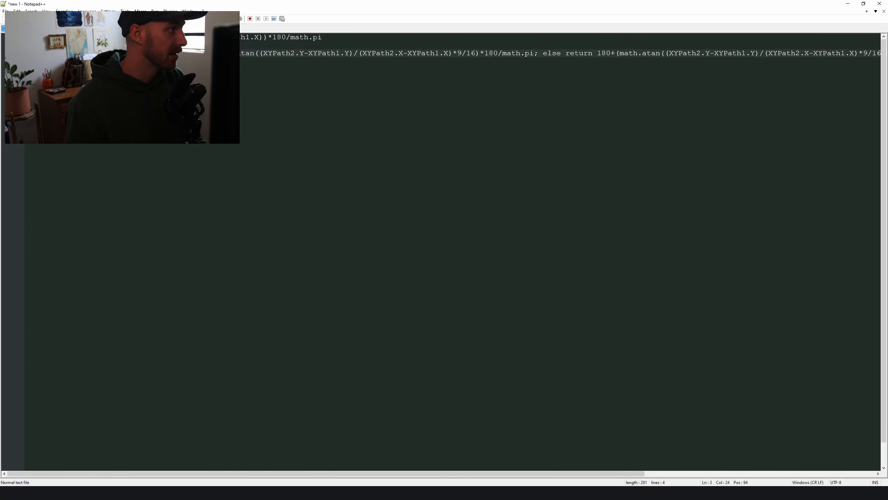
pyautogui.moveTo(29, 54); pyautogui.dragTo(887, 52)
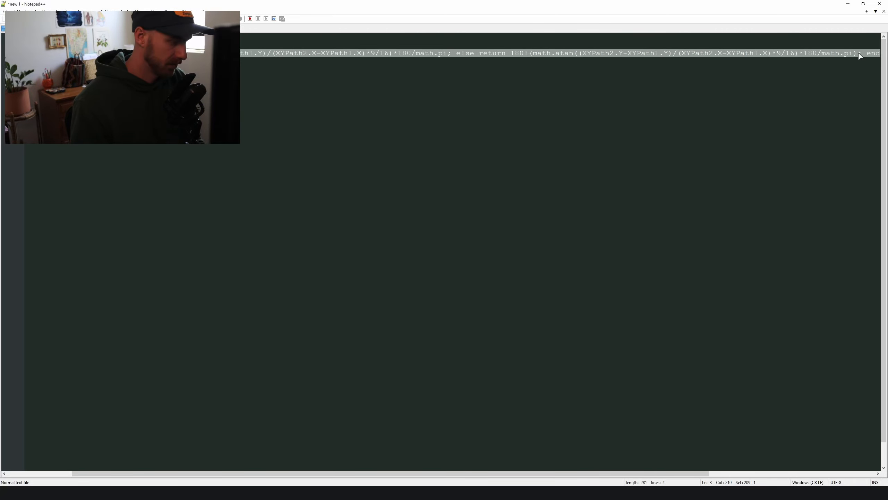
pyautogui.click(848, 4)
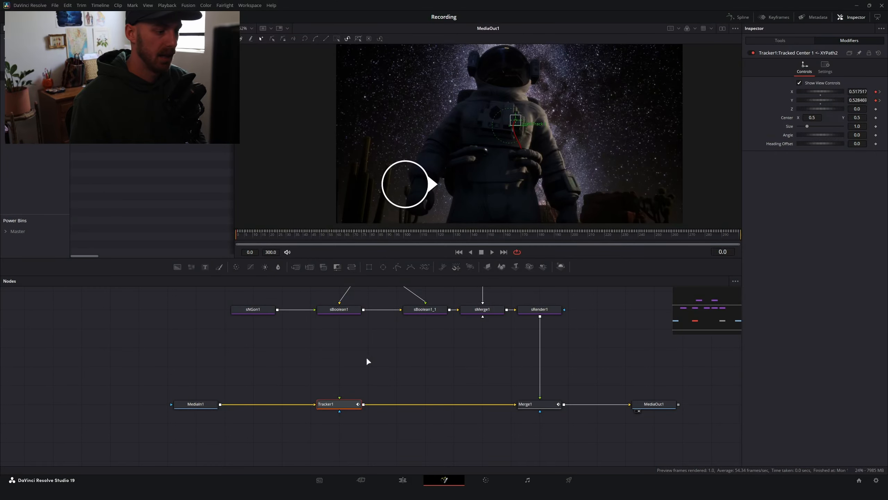
# Paste the copied if-else arctangent expression into the expression of Merge1's Angle
pyautogui.click(548, 405)
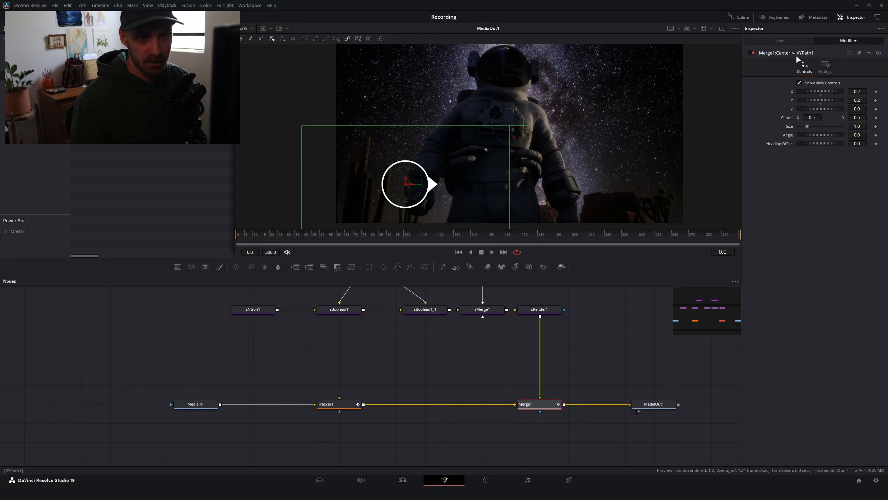
pyautogui.click(788, 38)
pyautogui.click(824, 117)
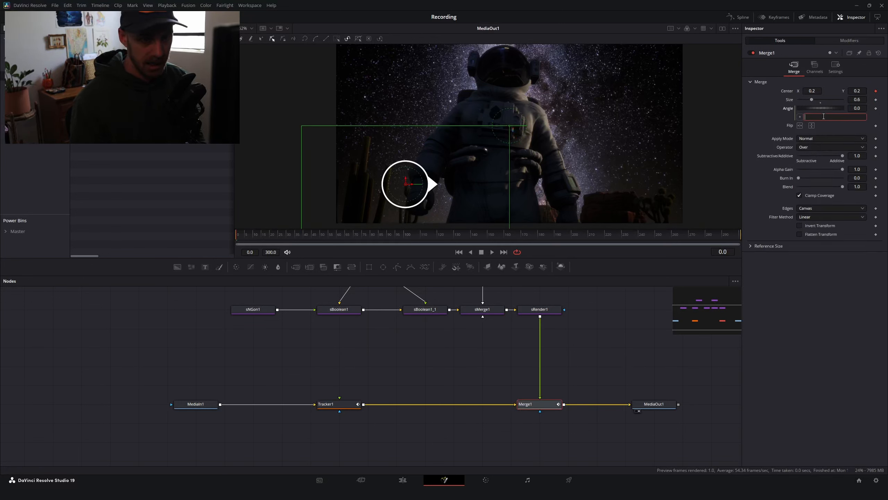
pyautogui.hotkey('ctrl', 'v')
pyautogui.press('Return')
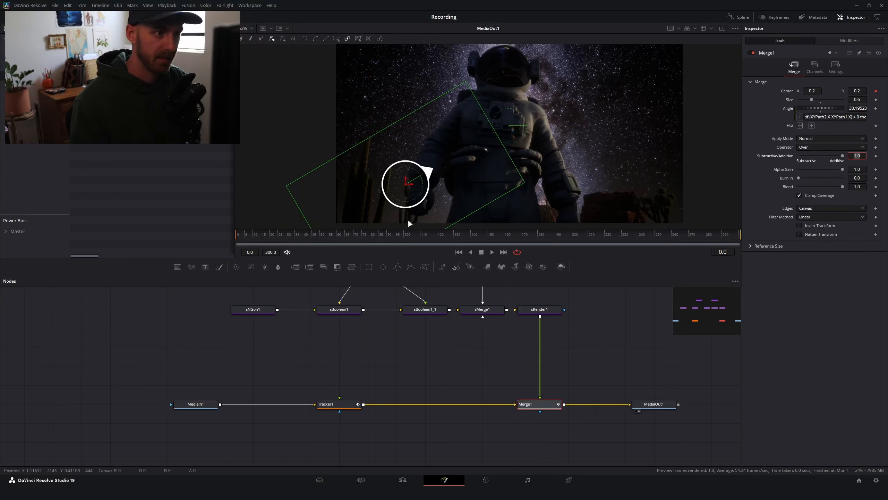
# Scrub the timeline through to frame 300 to check the pointer against the astronaut, and clear the node selection
pyautogui.click(312, 235)
pyautogui.moveTo(312, 235); pyautogui.dragTo(527, 229)
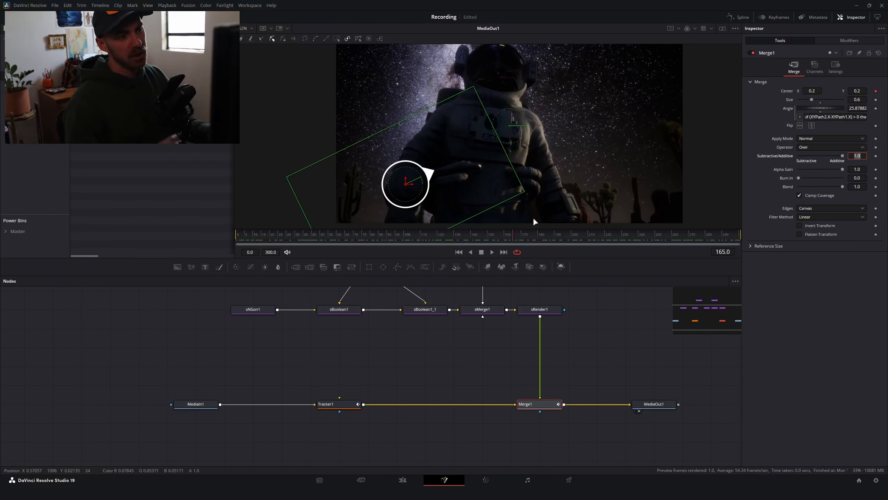
pyautogui.moveTo(314, 235); pyautogui.dragTo(741, 244)
pyautogui.click(575, 296)
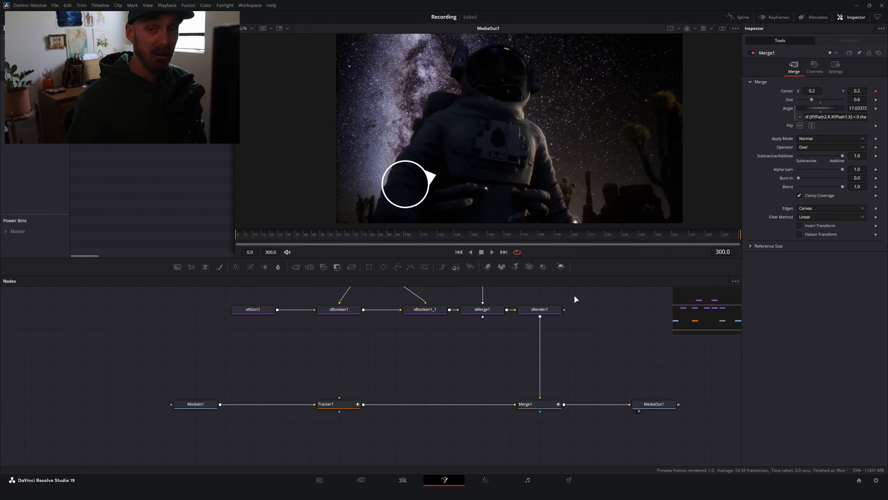